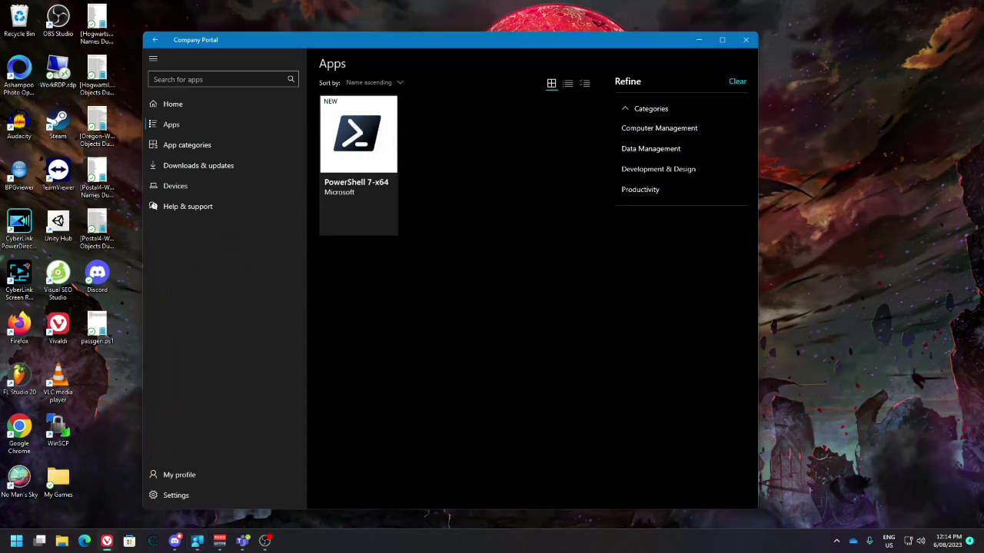
- Show the Intune Windows apps list with Microsoft 365 Apps and PowerShell 7-x64, then search Windows for 'team'
key(alt+Tab)
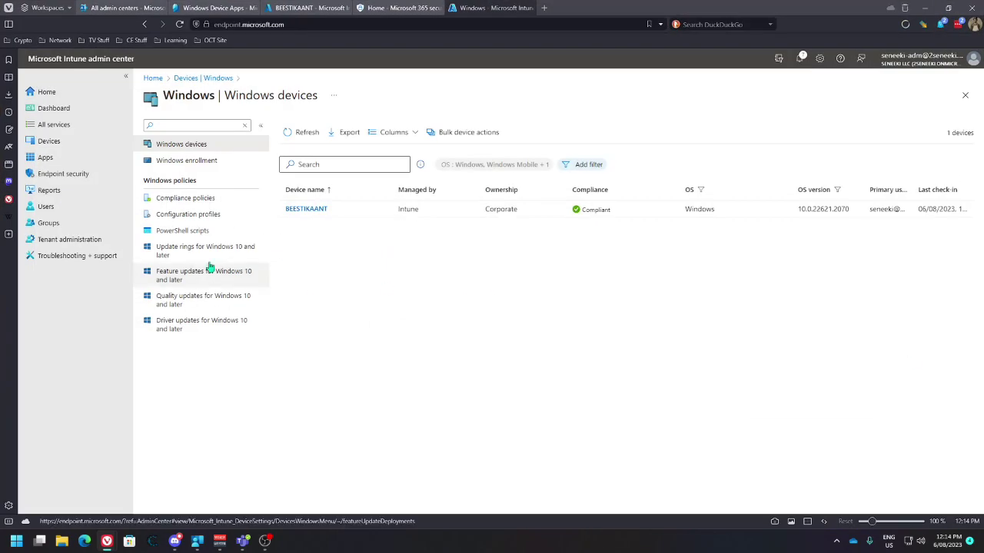
click(50, 157)
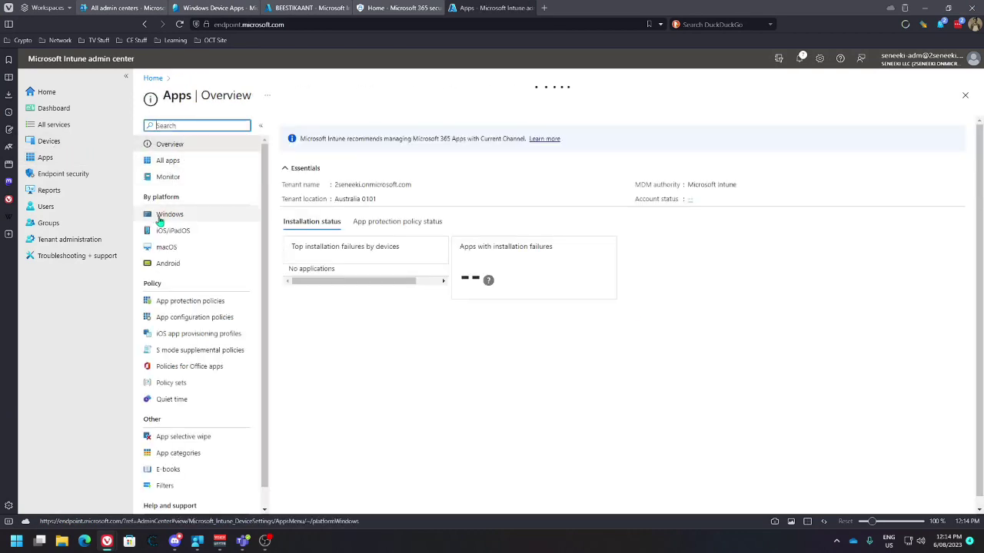
click(170, 213)
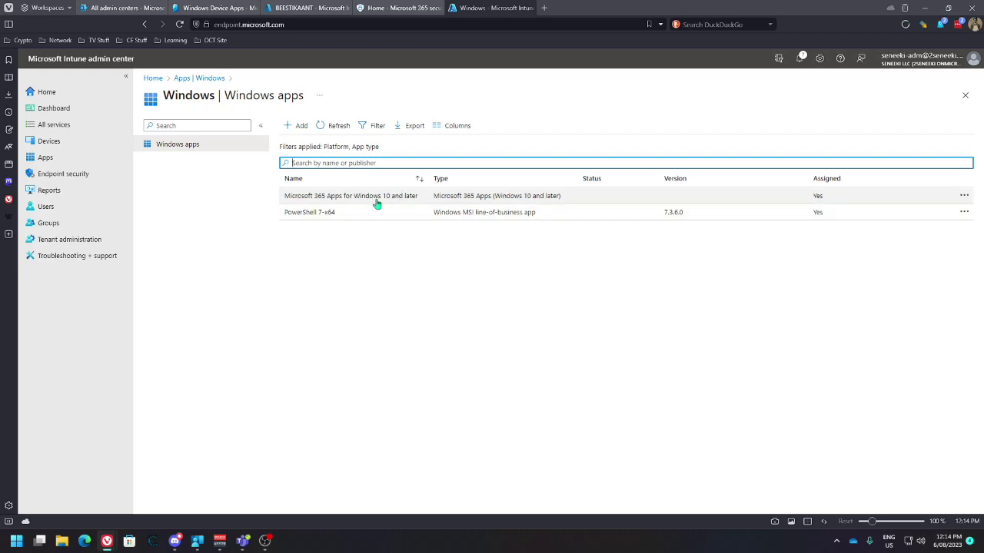
key(super)
text(team)
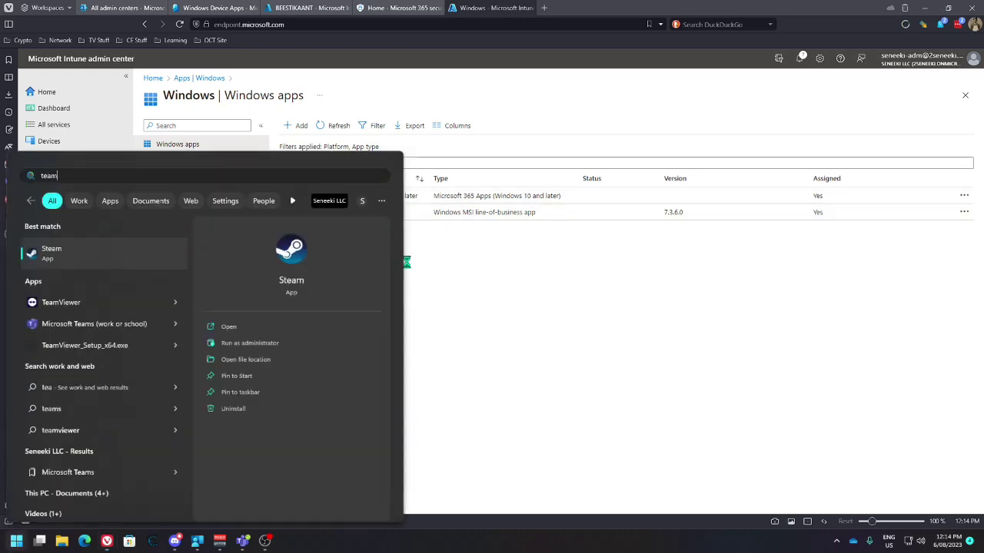
click(150, 337)
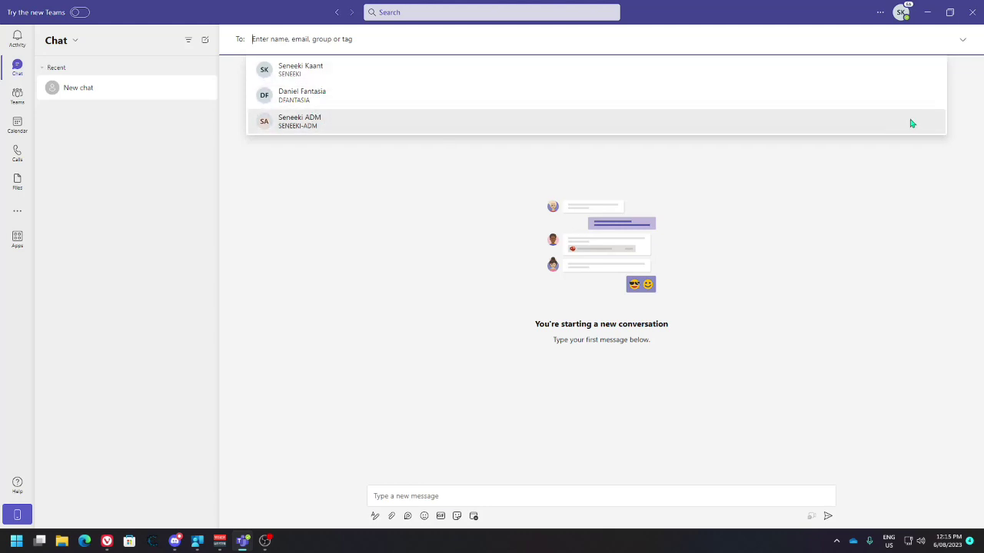
click(930, 17)
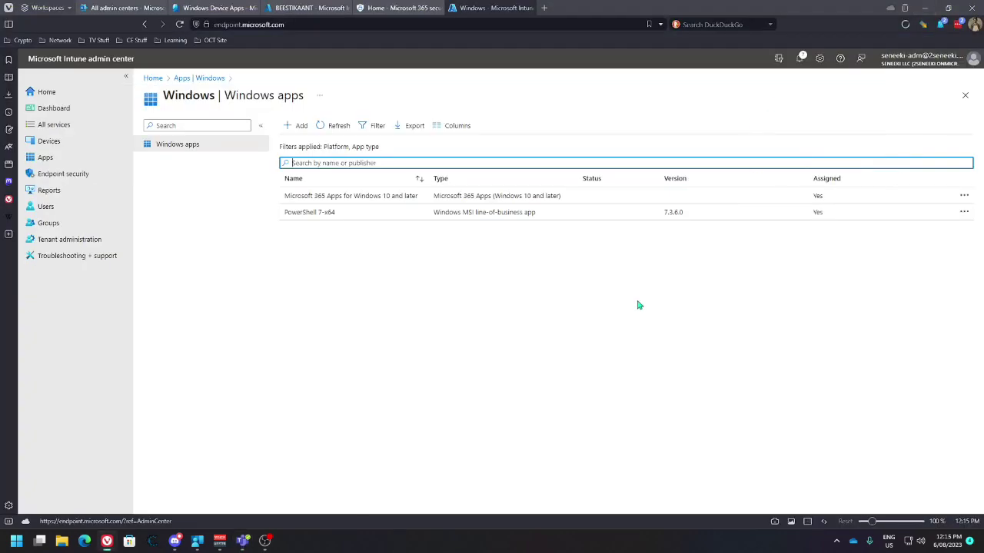
- Open the PowerShell 7-x64 app's Properties page from the Intune Windows apps list
click(202, 543)
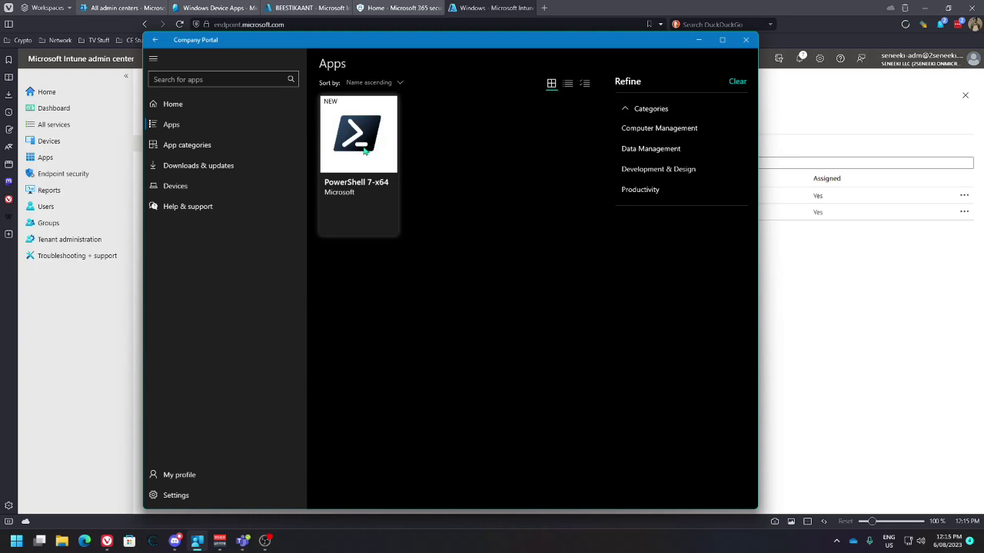
click(782, 300)
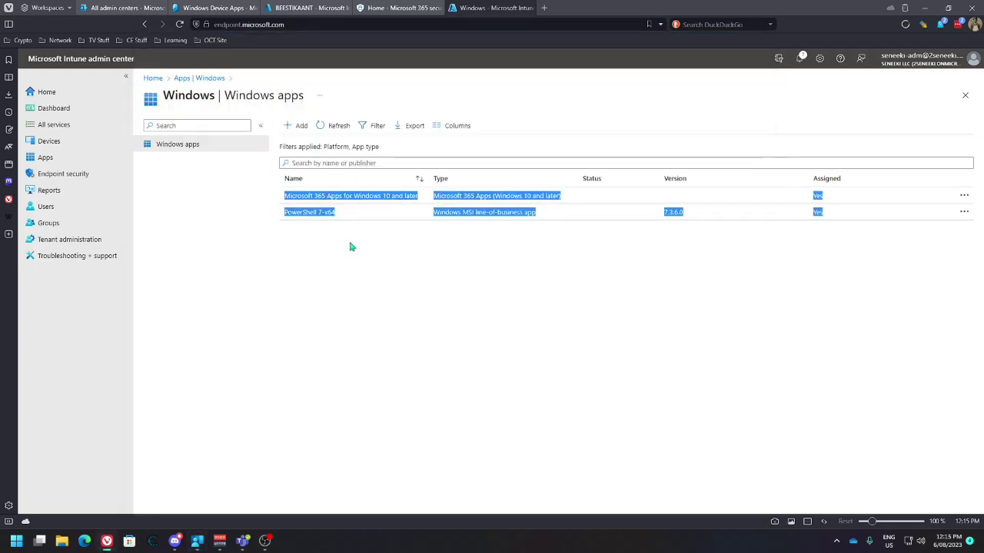
click(512, 114)
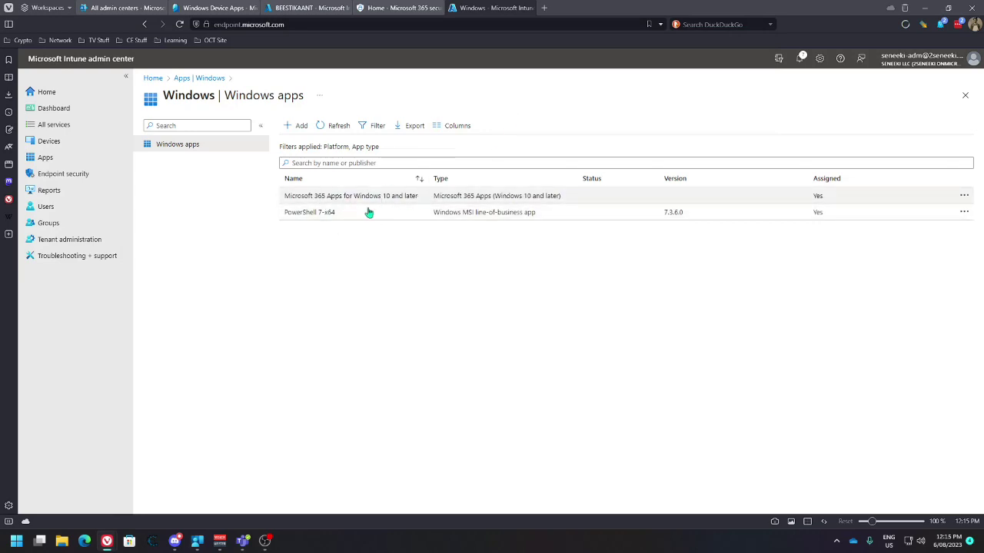
click(464, 216)
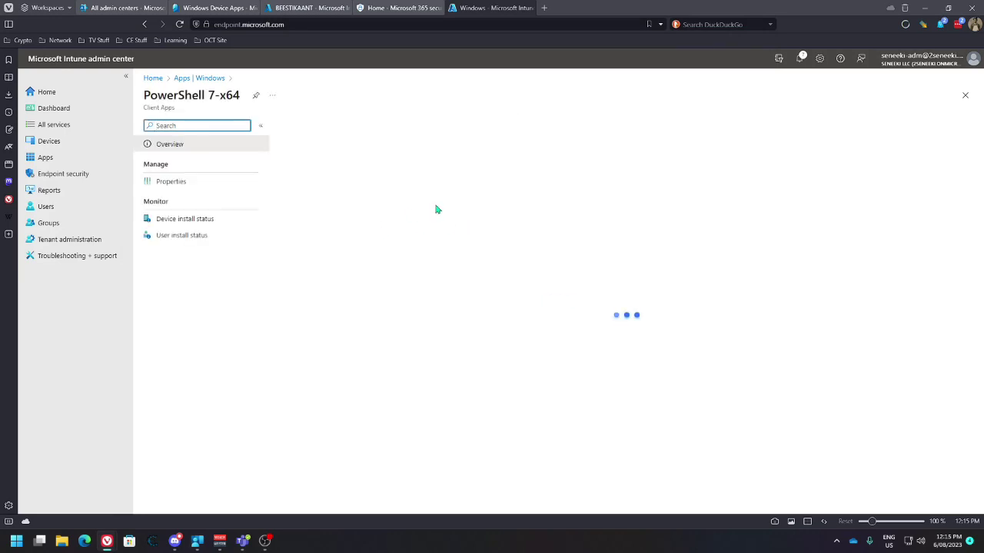
click(173, 183)
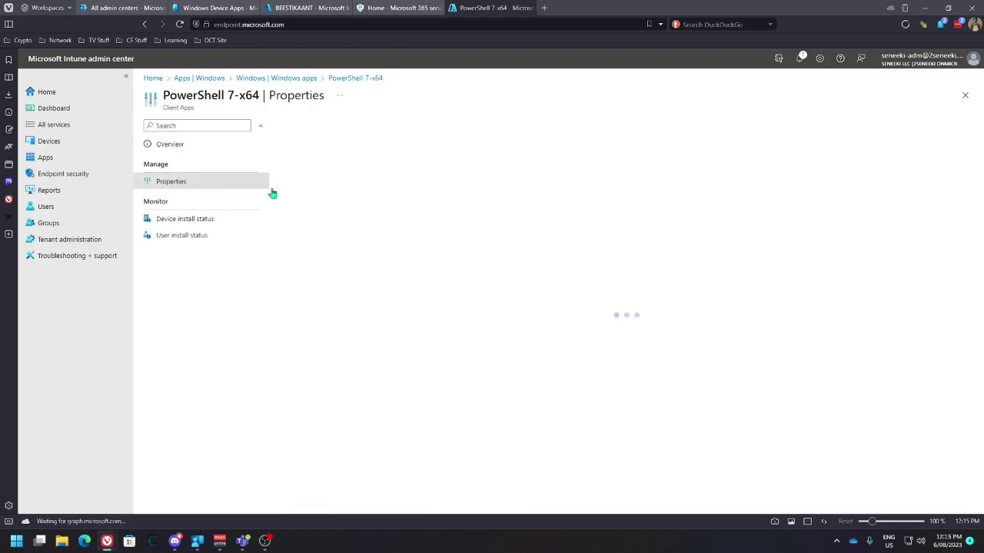
scroll(338, 167, down, 3)
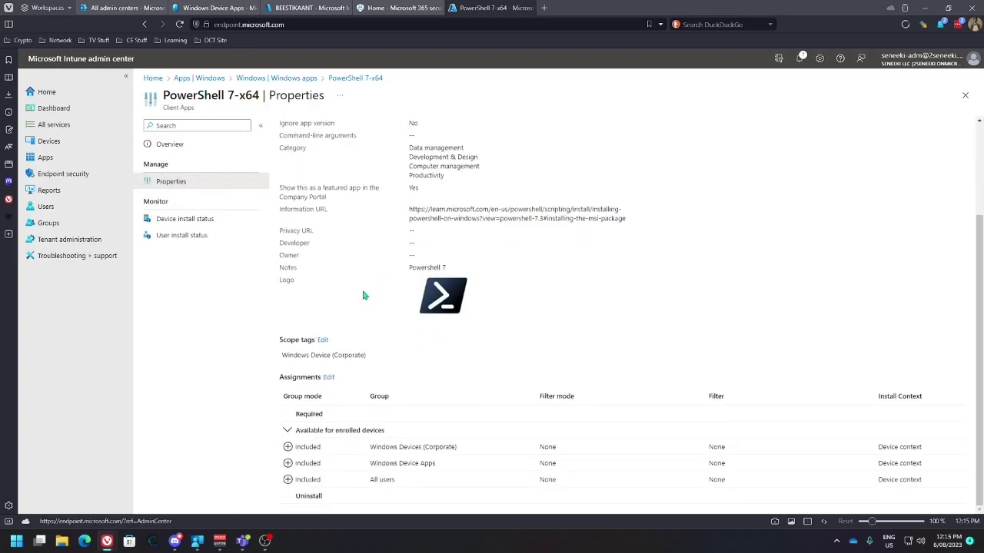
scroll(356, 313, up, 3)
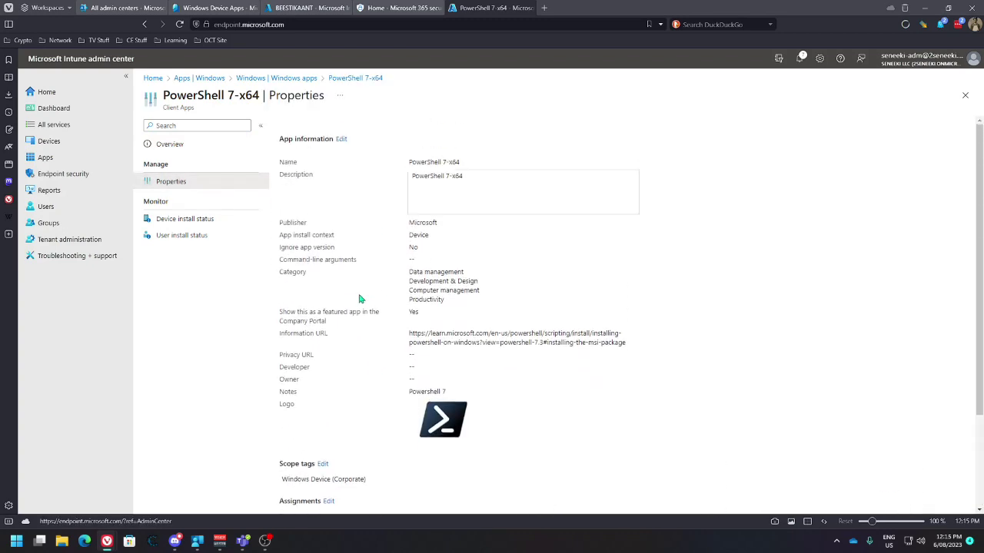
scroll(352, 202, down, 3)
scroll(347, 180, up, 3)
- Open the App information edit form, cancel without saving, and review the Assignments section
click(341, 140)
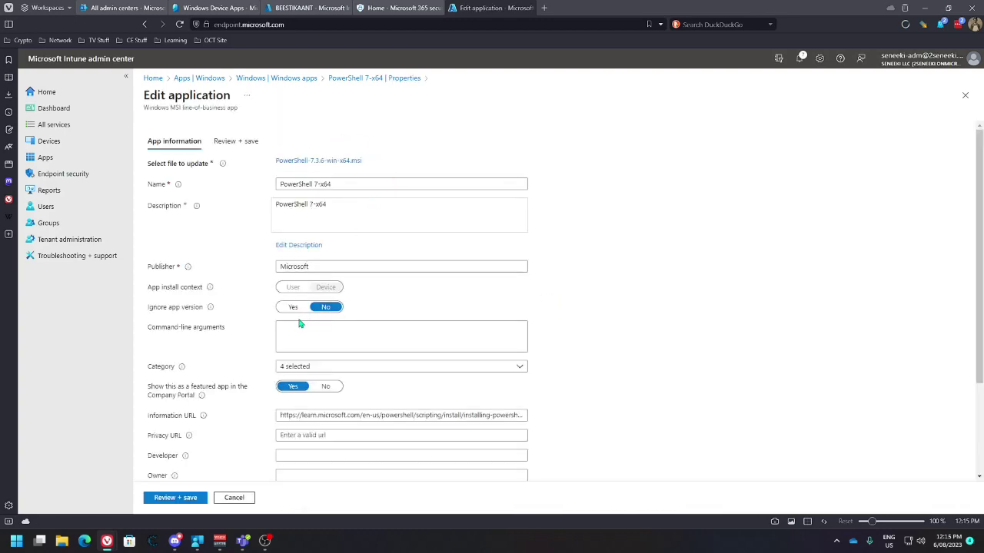
scroll(262, 395, down, 2)
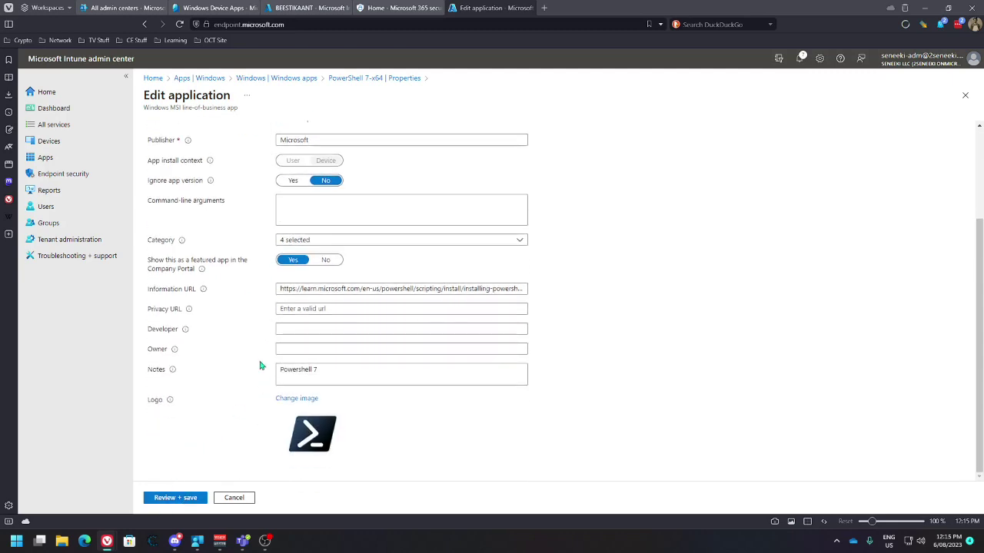
click(233, 498)
click(225, 437)
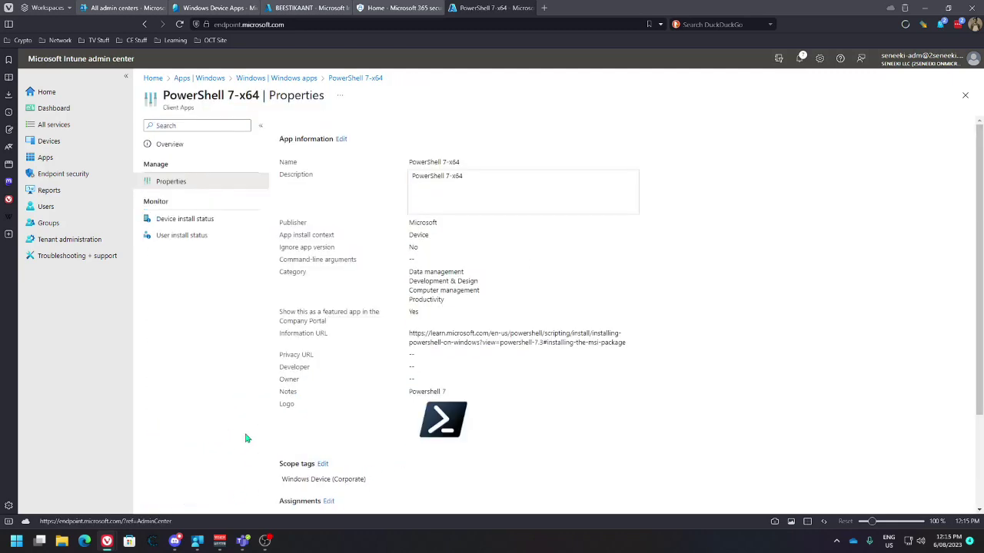
scroll(235, 404, down, 3)
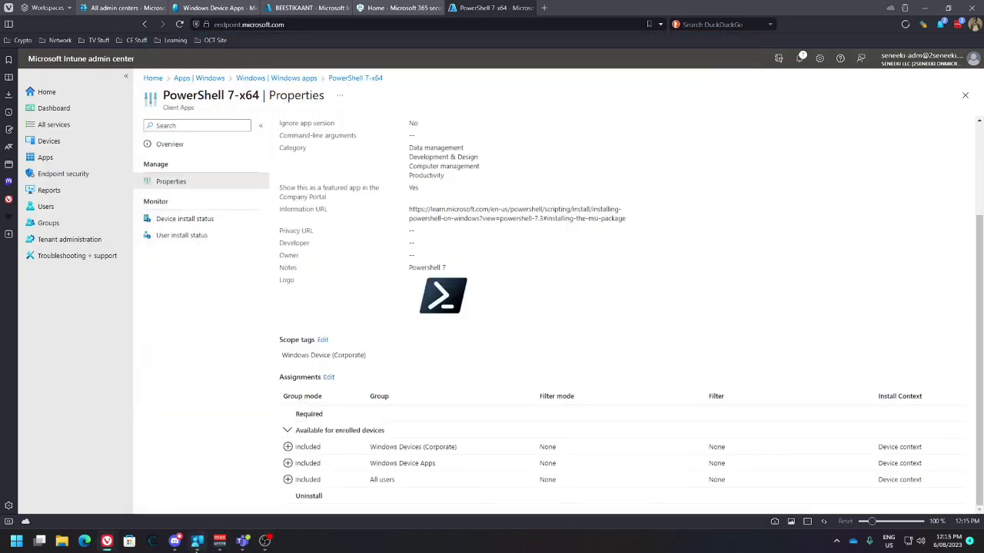
click(198, 542)
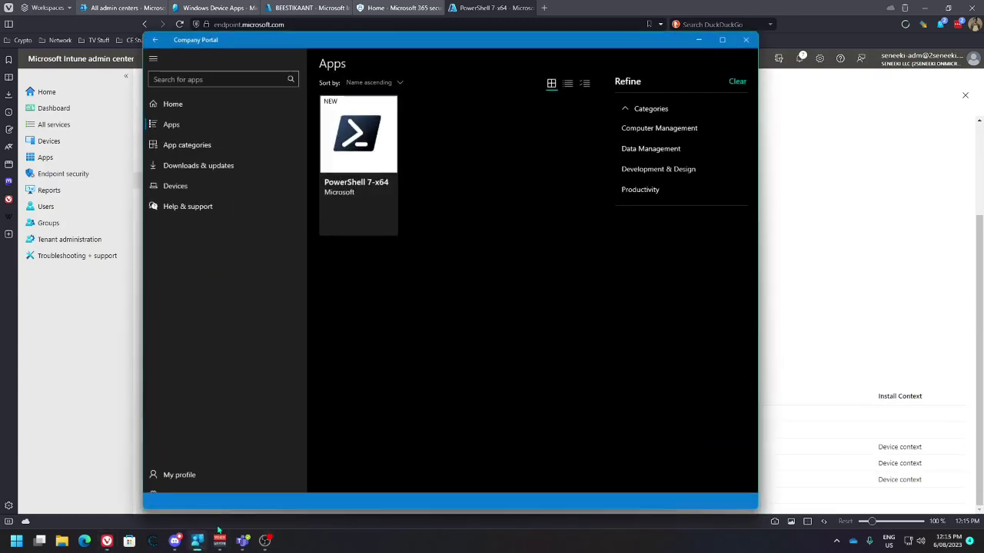
- Browse the Company Portal Home page and App categories
click(350, 159)
click(219, 112)
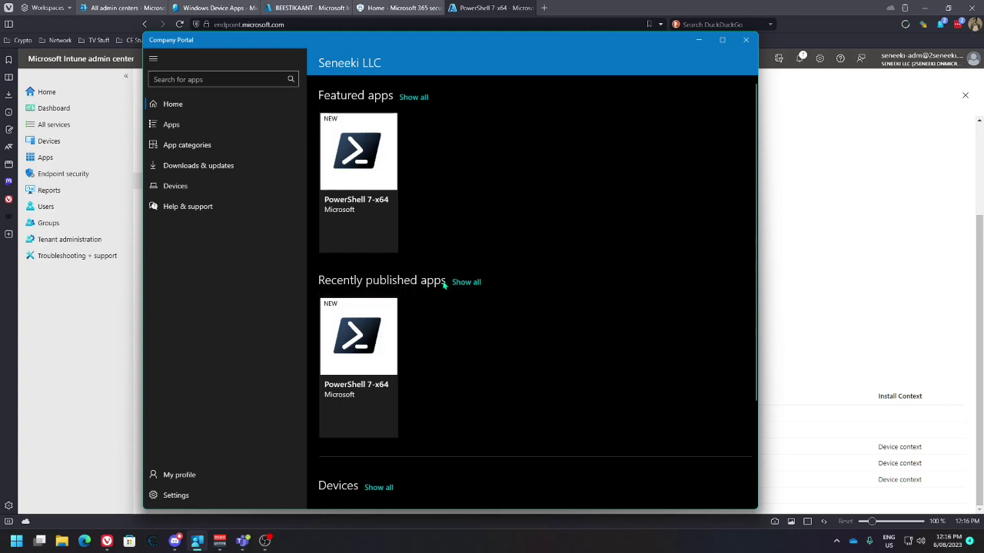
click(184, 150)
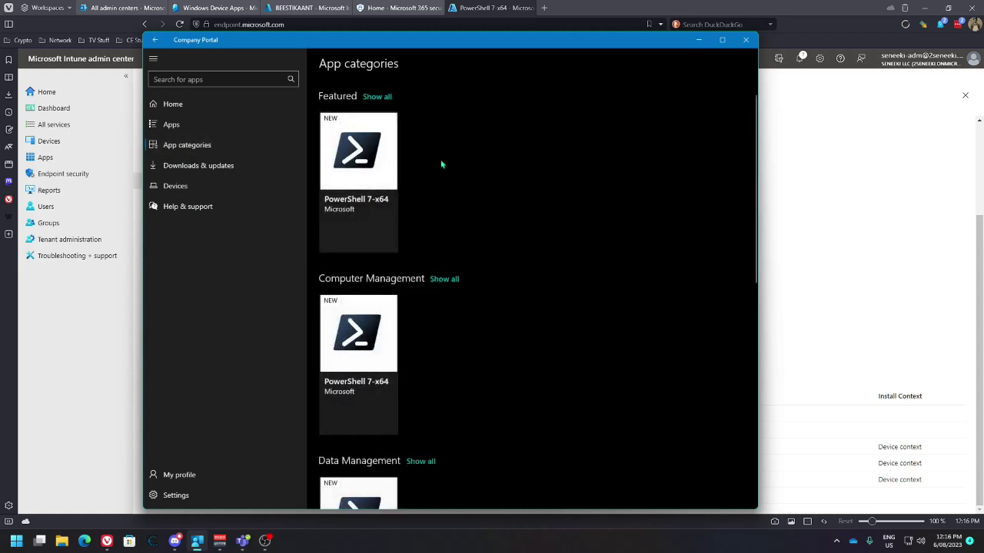
scroll(467, 301, down, 2)
scroll(466, 301, down, 5)
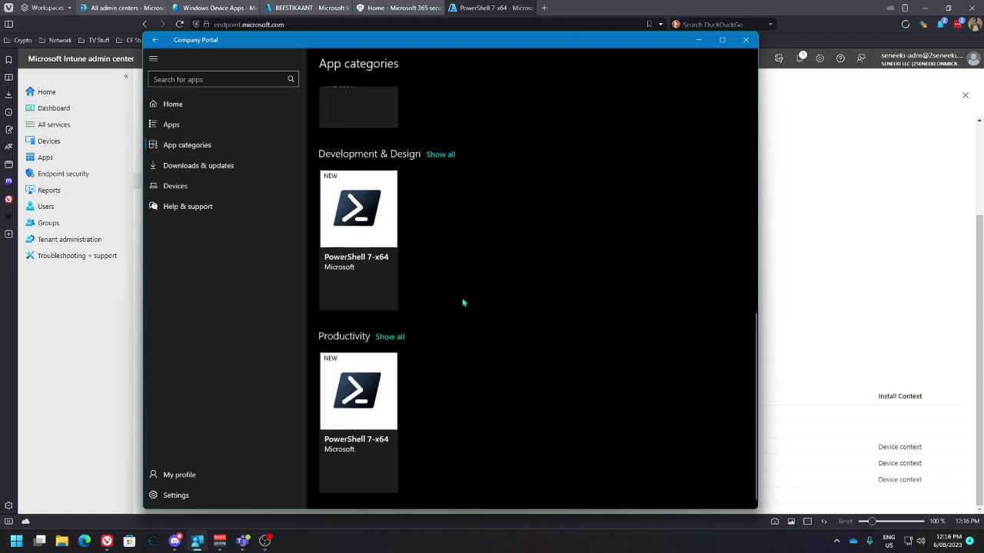
scroll(432, 342, up, 6)
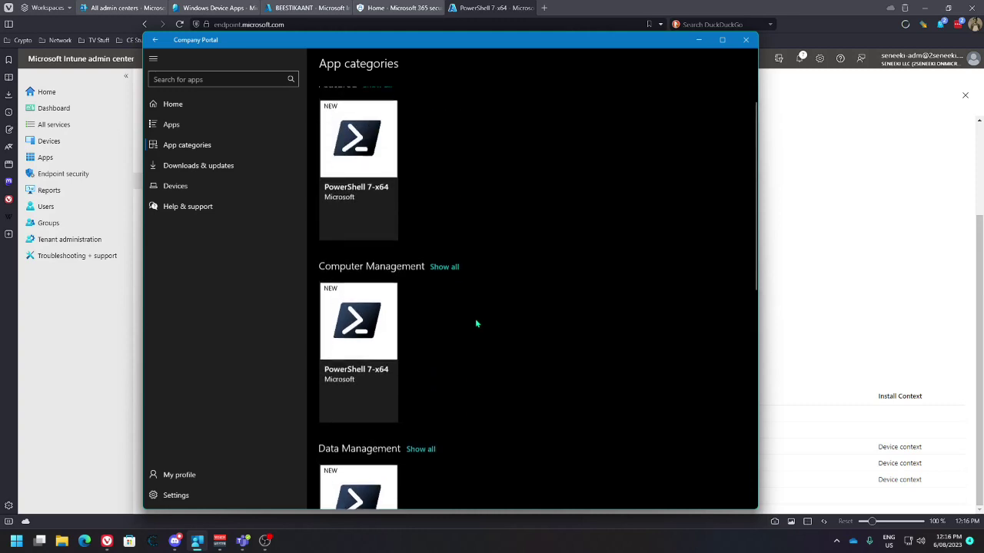
scroll(475, 317, down, 5)
scroll(473, 316, up, 5)
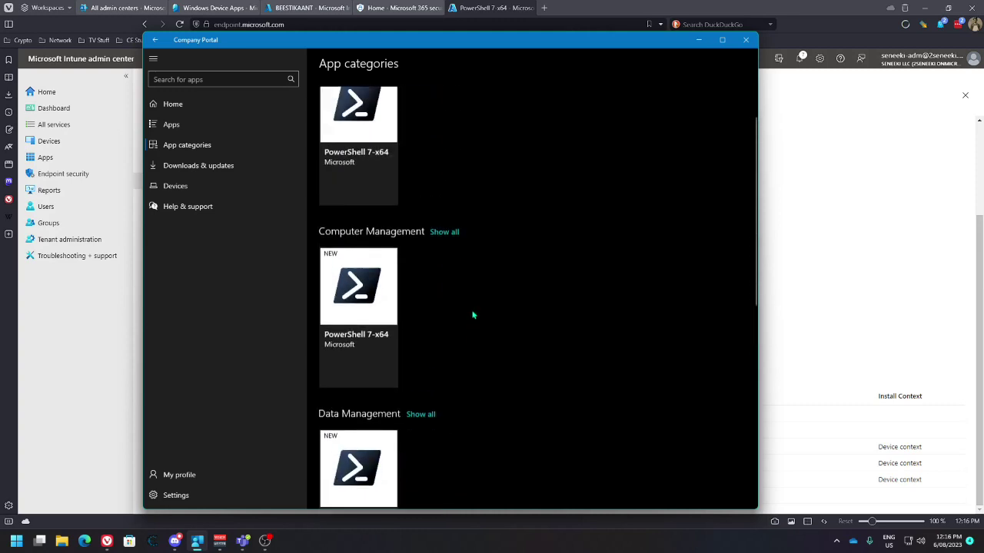
- Open PowerShell 7-x64 in Company Portal, check its details, and install it on this device
click(358, 165)
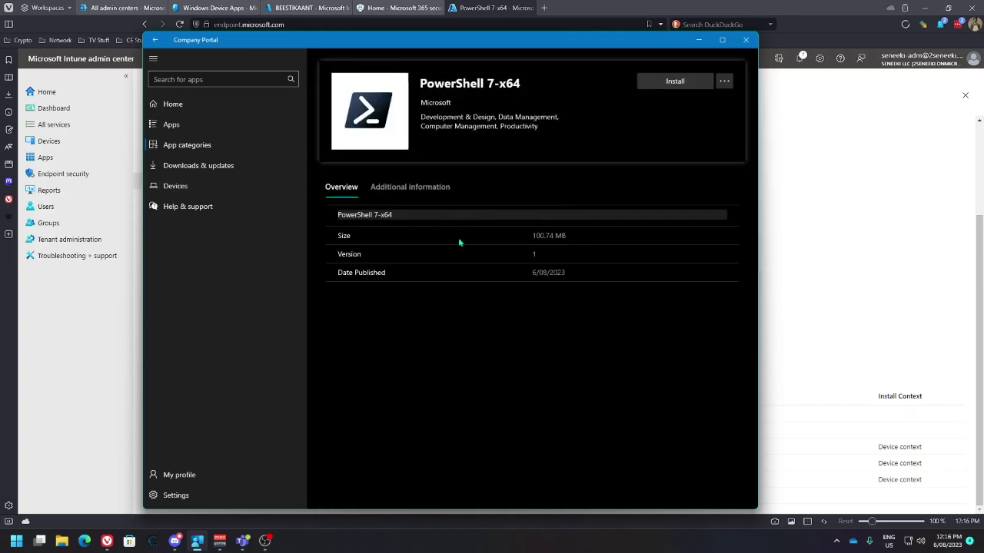
click(405, 189)
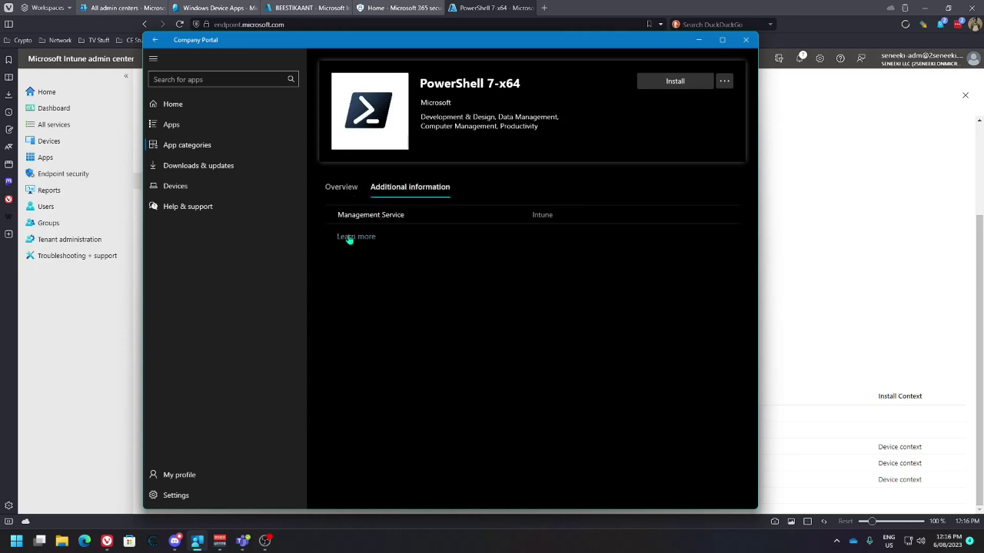
click(344, 189)
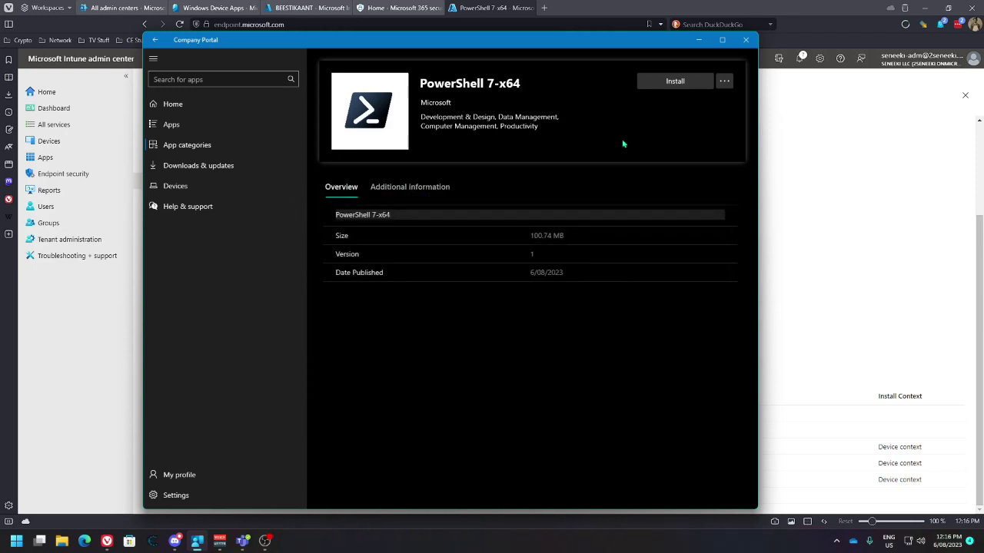
click(673, 82)
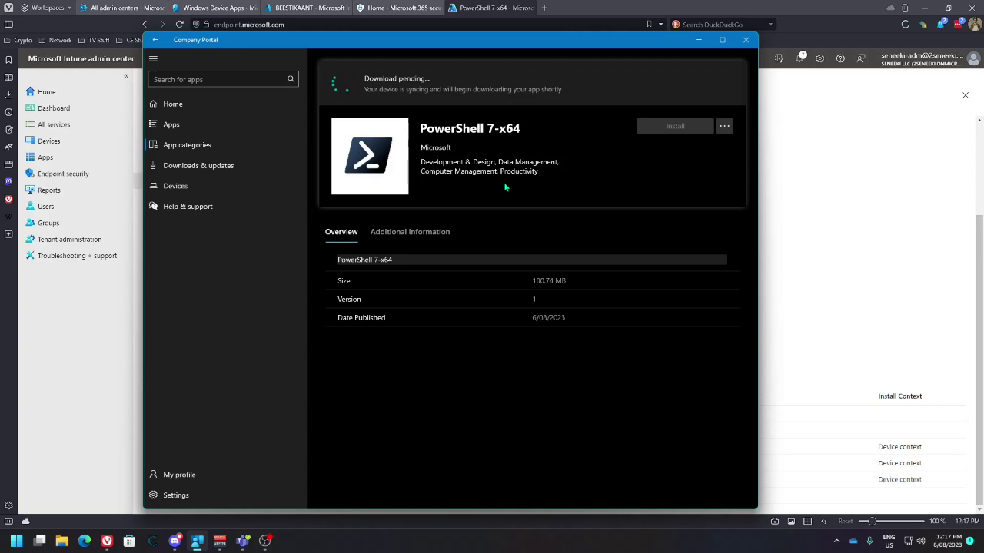
key(alt+Tab)
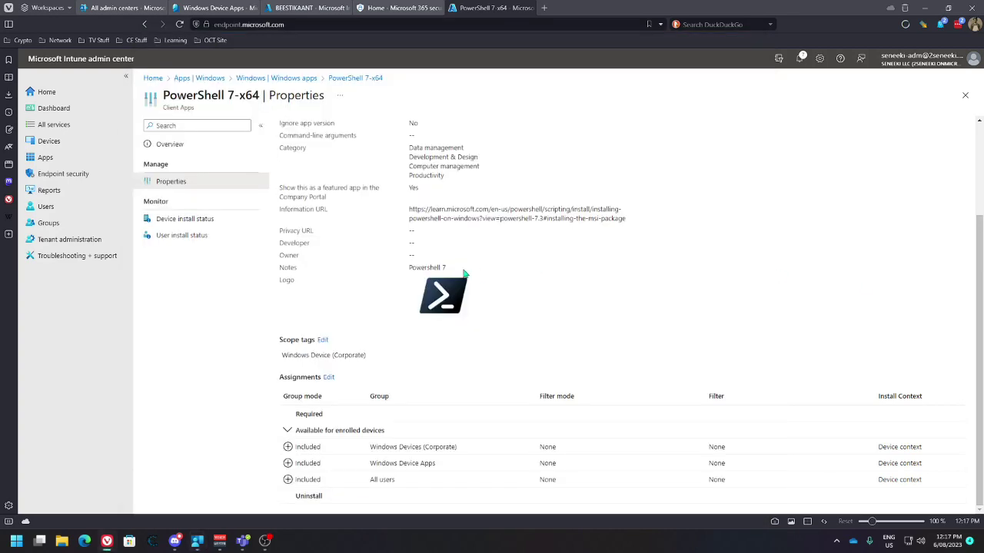
- Go to Devices > Windows > Configuration profiles and open the Windows Administrative Templates profile
click(55, 157)
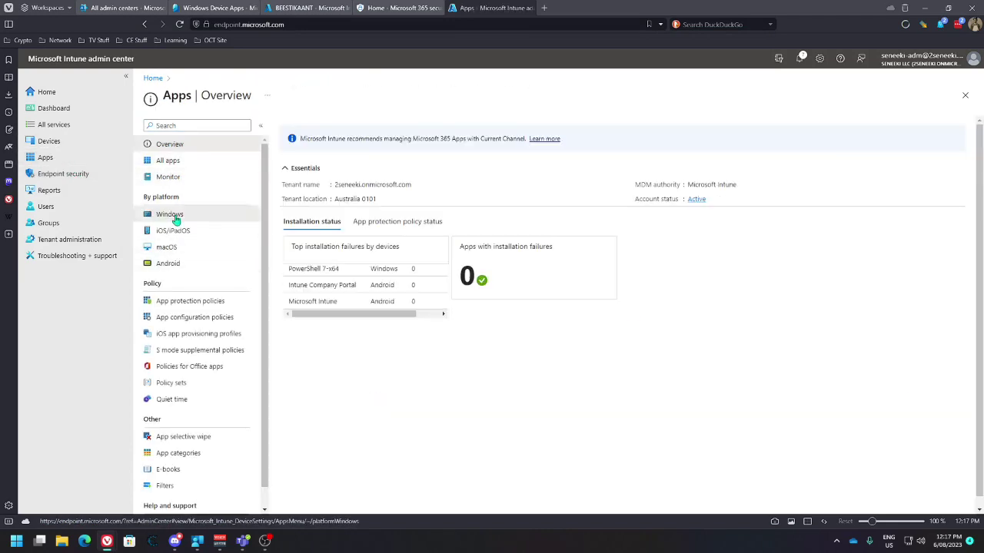
click(173, 219)
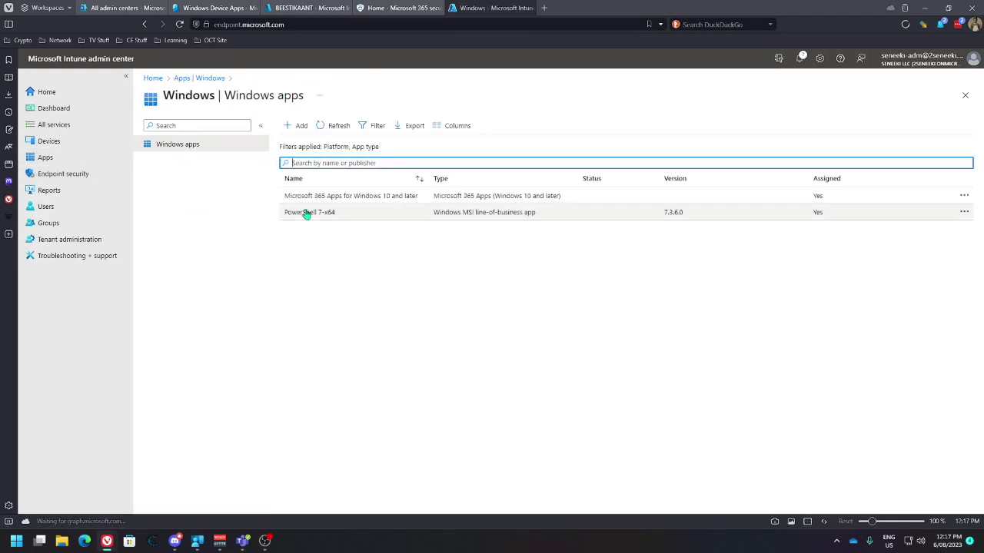
click(53, 140)
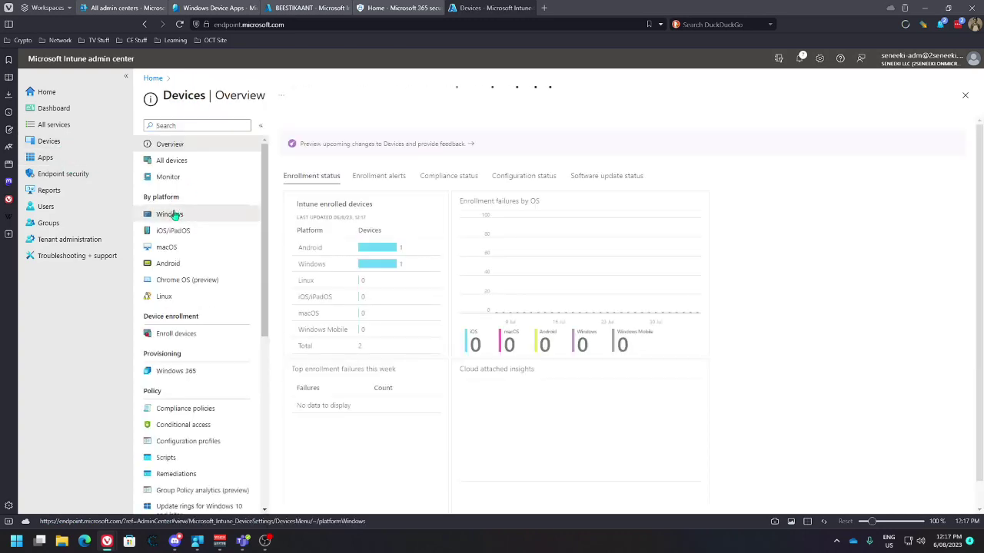
click(176, 213)
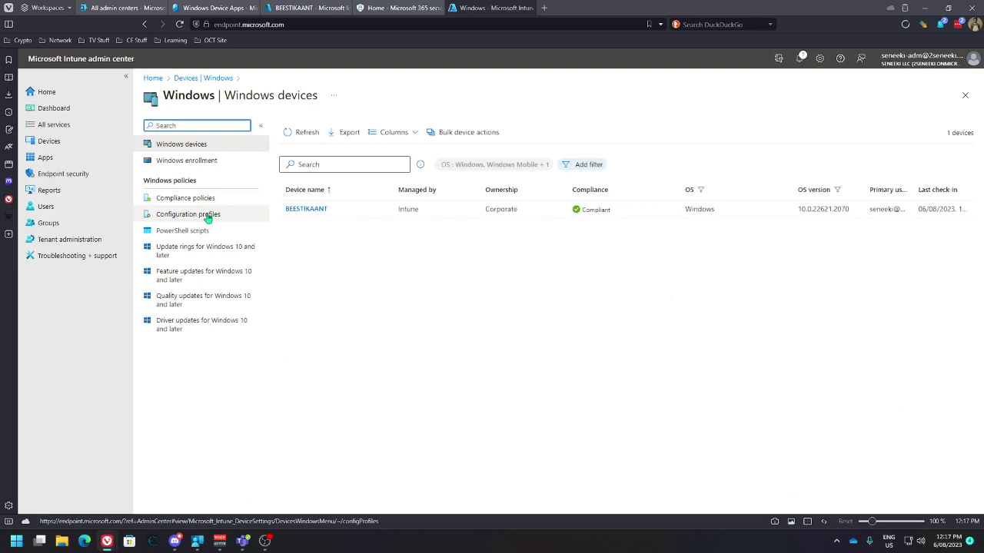
click(208, 214)
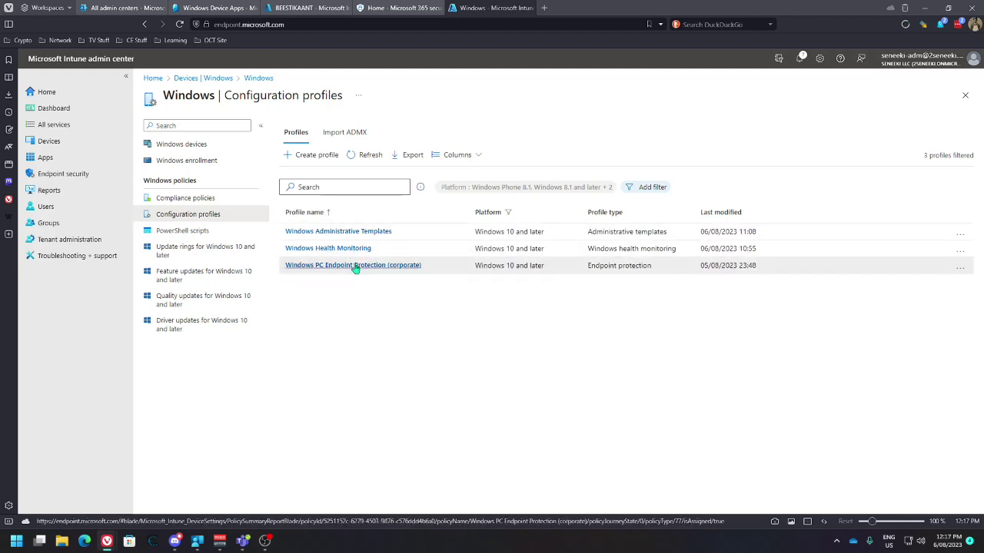
click(346, 232)
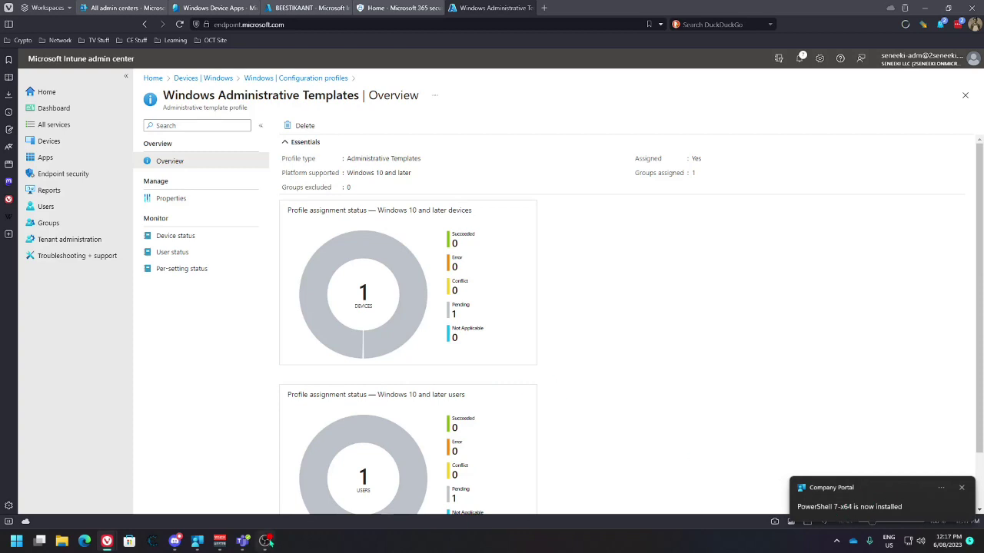
click(197, 541)
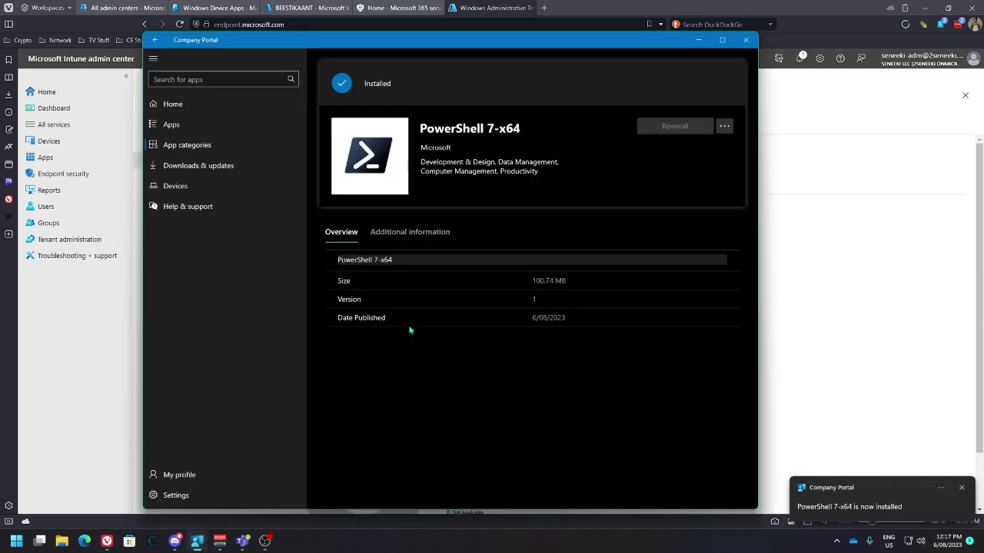
- Return Company Portal to Home, then launch PowerShell 7 (x64) to confirm version 7.3.6 and close it
click(191, 105)
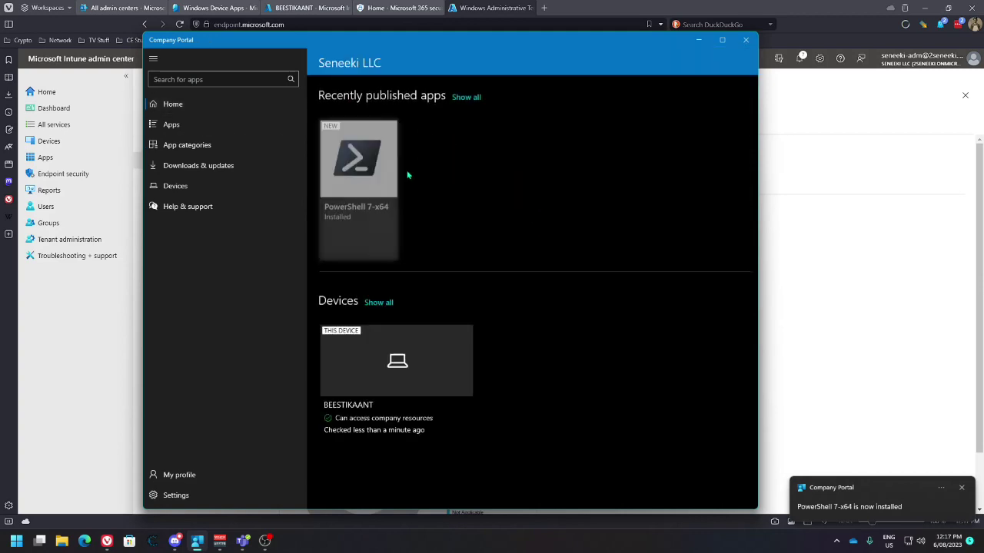
key(super)
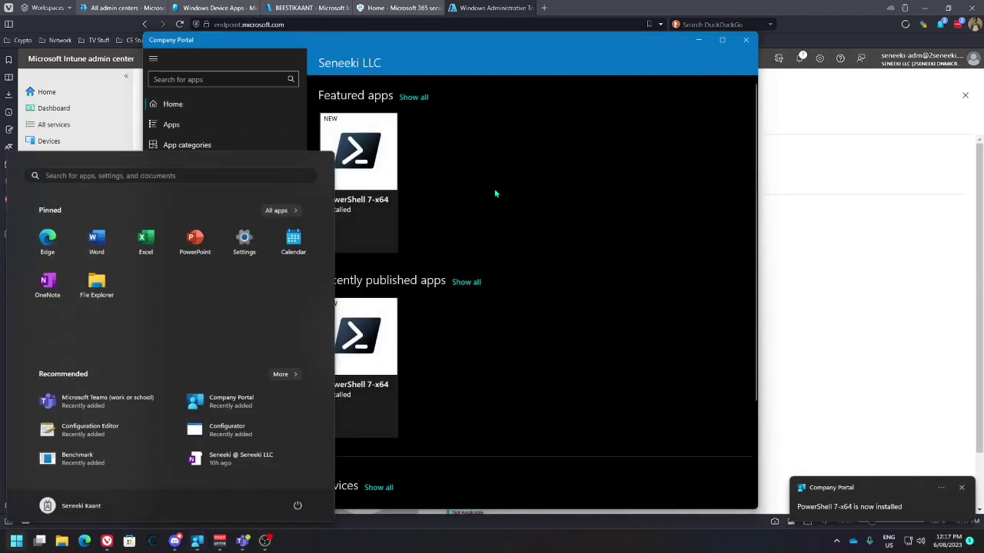
text(powersh)
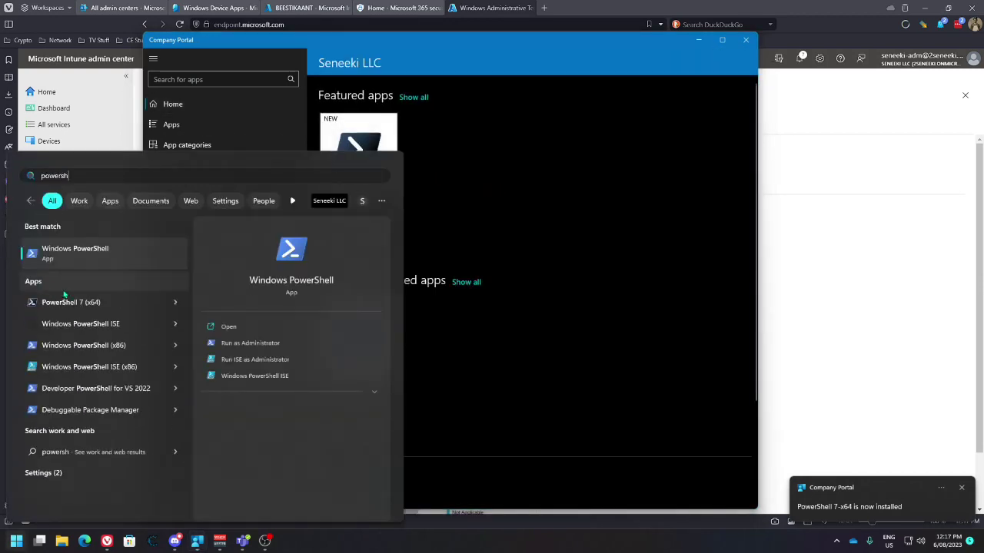
click(71, 303)
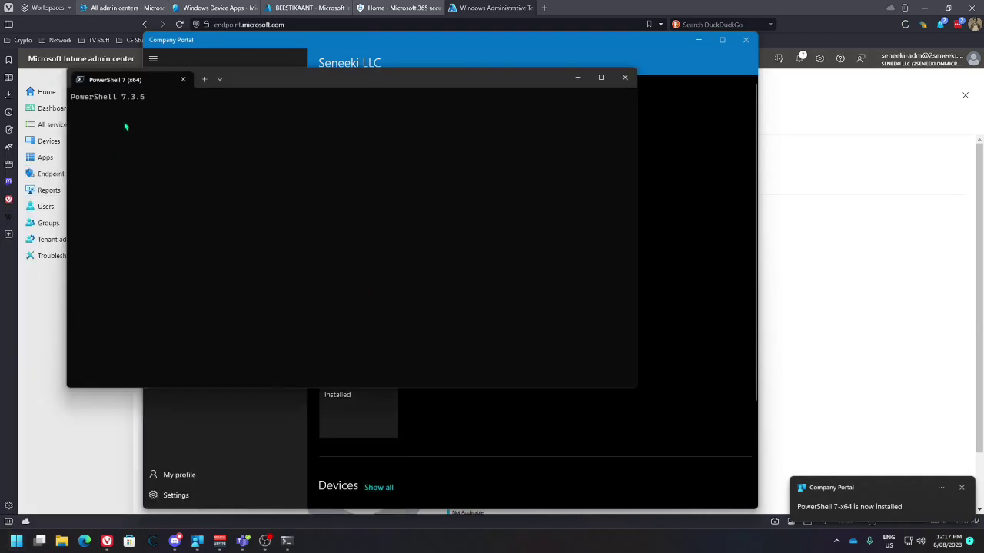
click(625, 77)
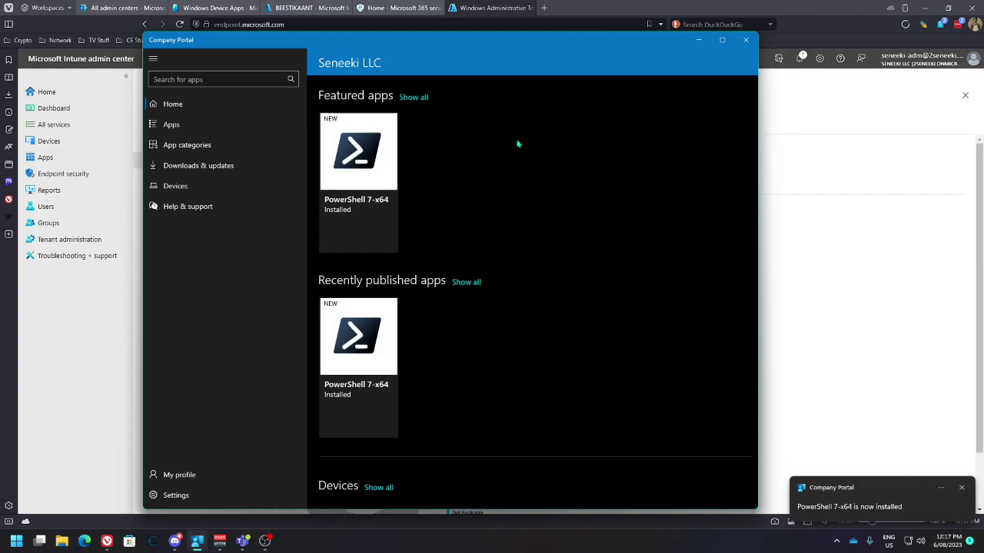
click(776, 121)
- Review the profile's Properties: assigned to Windows Devices (Corporate) with nine configured settings
click(179, 207)
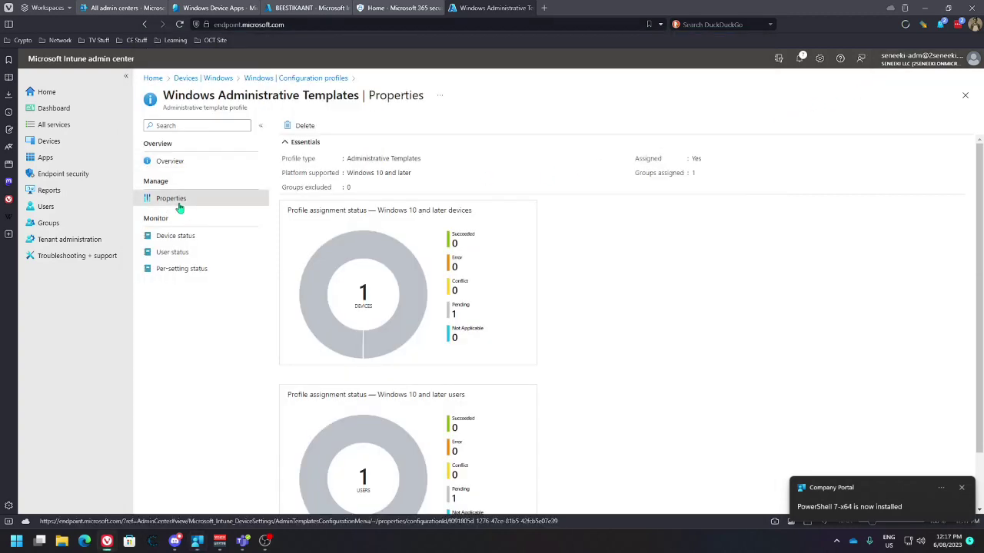
scroll(365, 196, down, 2)
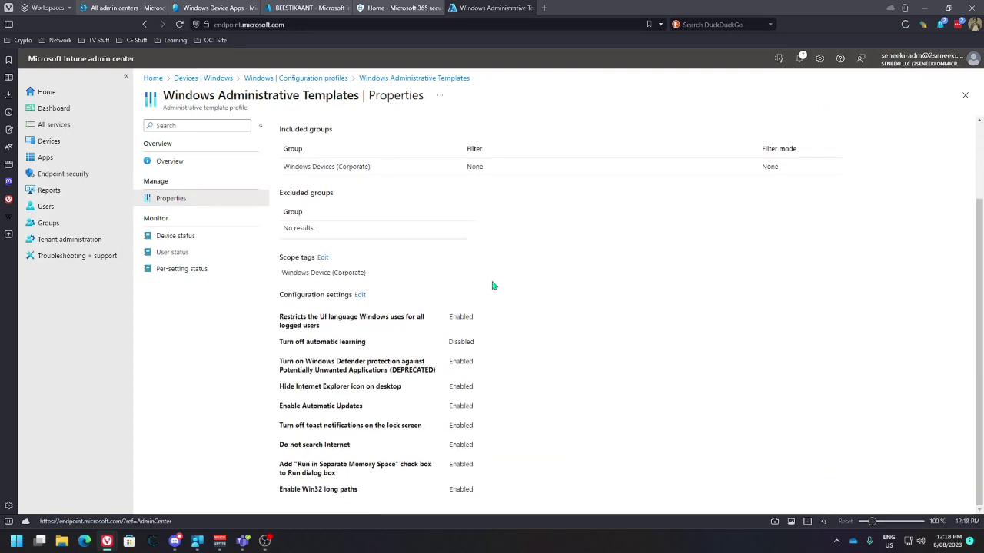
scroll(430, 246, up, 2)
scroll(433, 223, down, 2)
scroll(369, 200, up, 2)
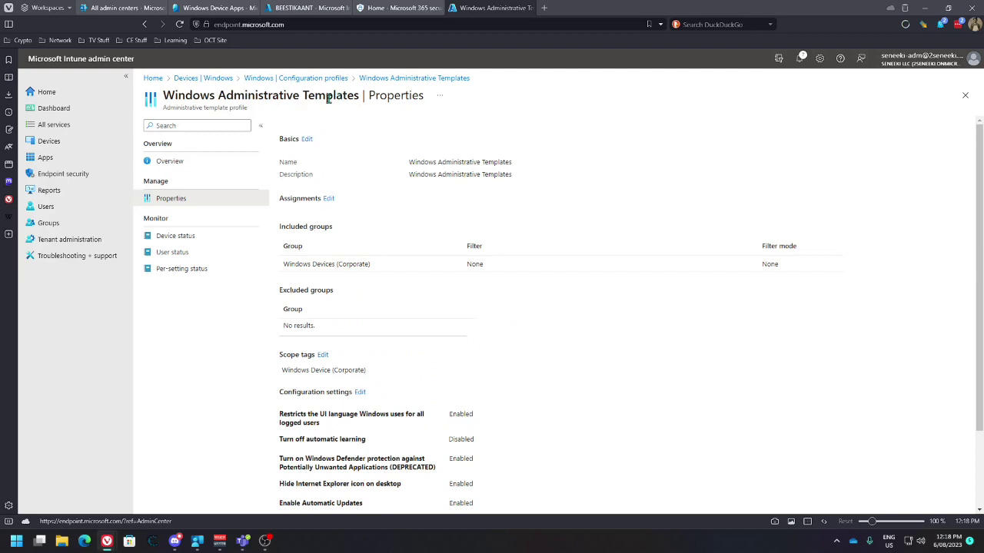
scroll(415, 223, down, 2)
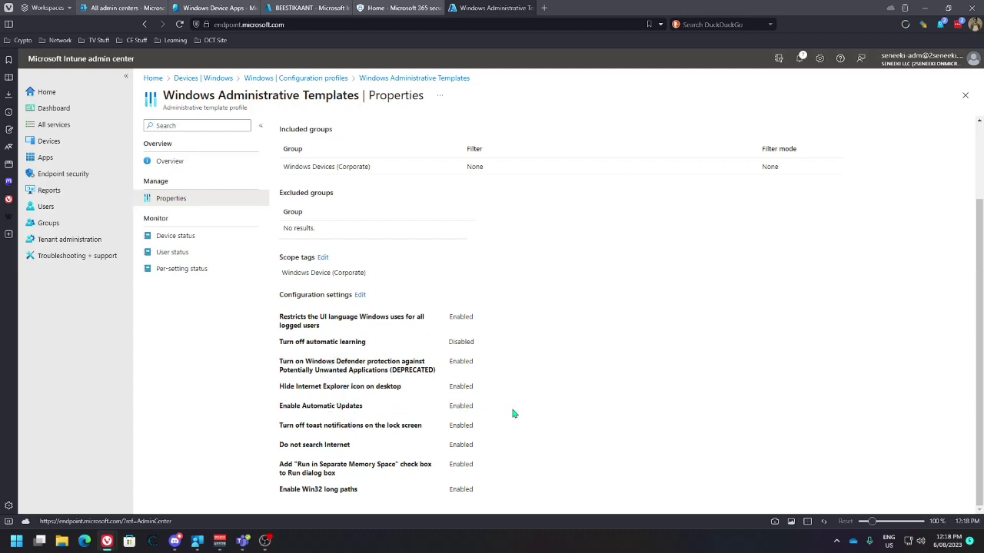
key(super)
text(update)
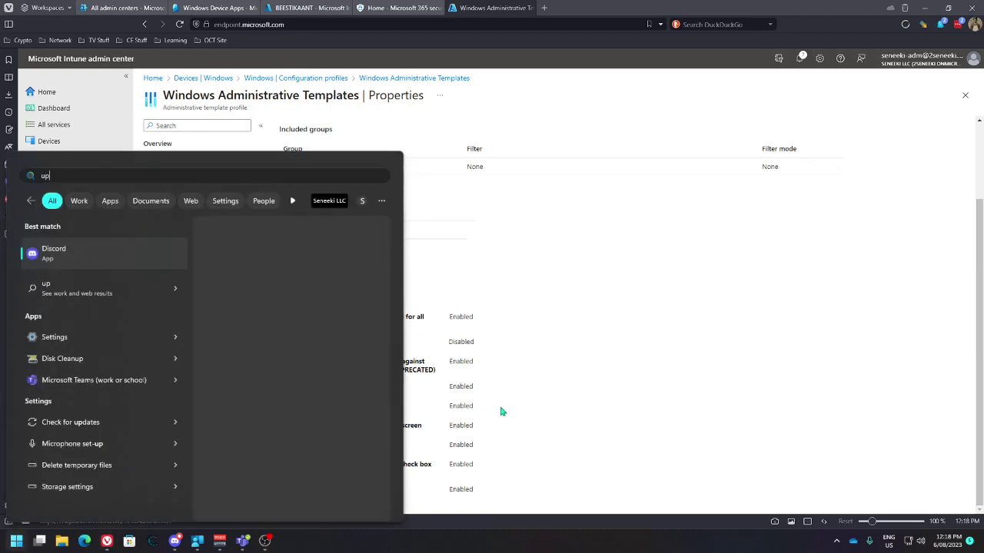
click(68, 261)
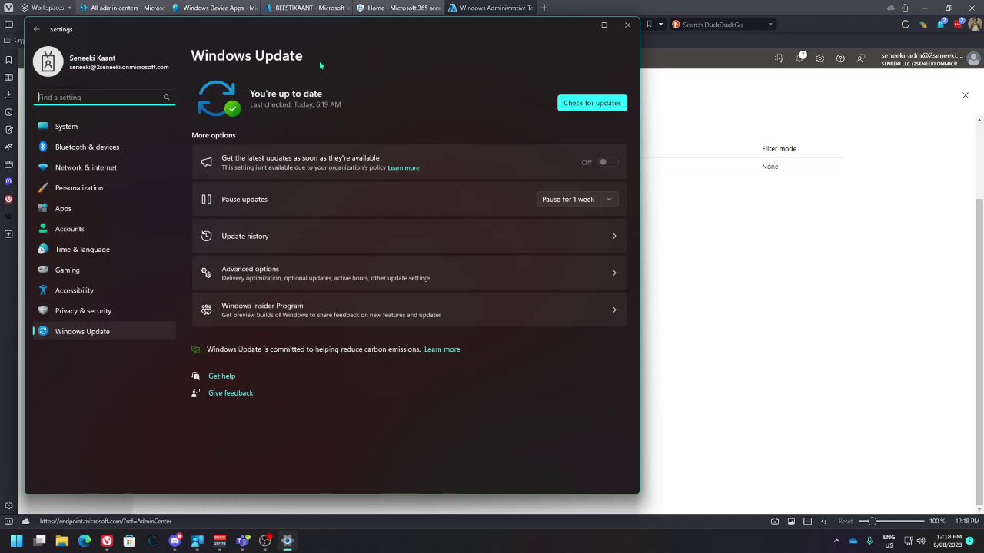
click(364, 262)
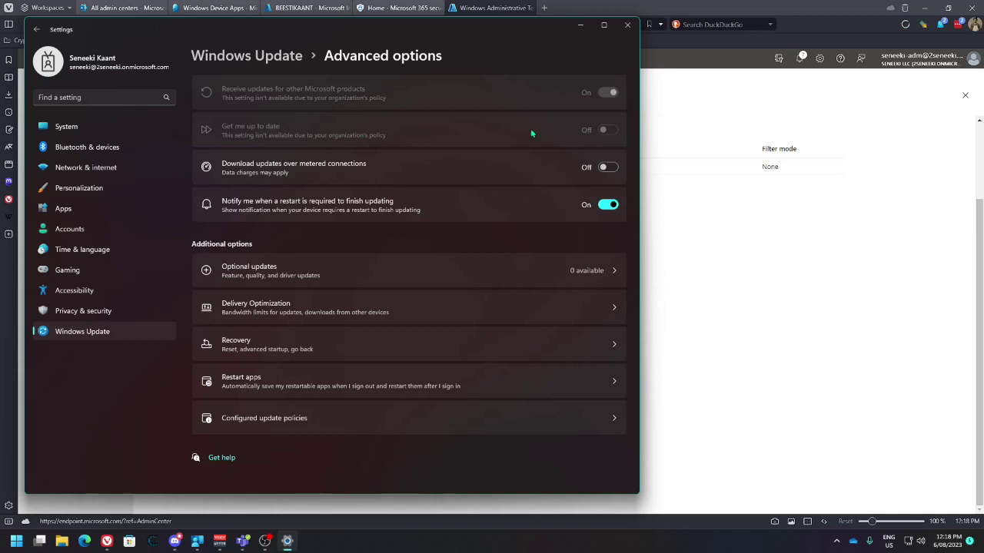
click(691, 261)
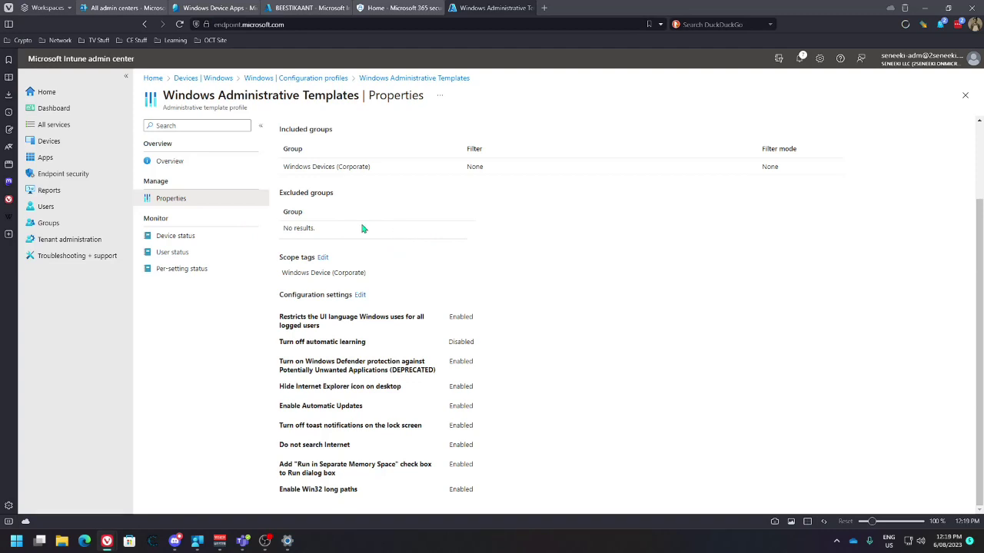
- Create a Windows 10 and later profile, switching the profile type from Templates to Settings catalog
click(170, 161)
click(296, 79)
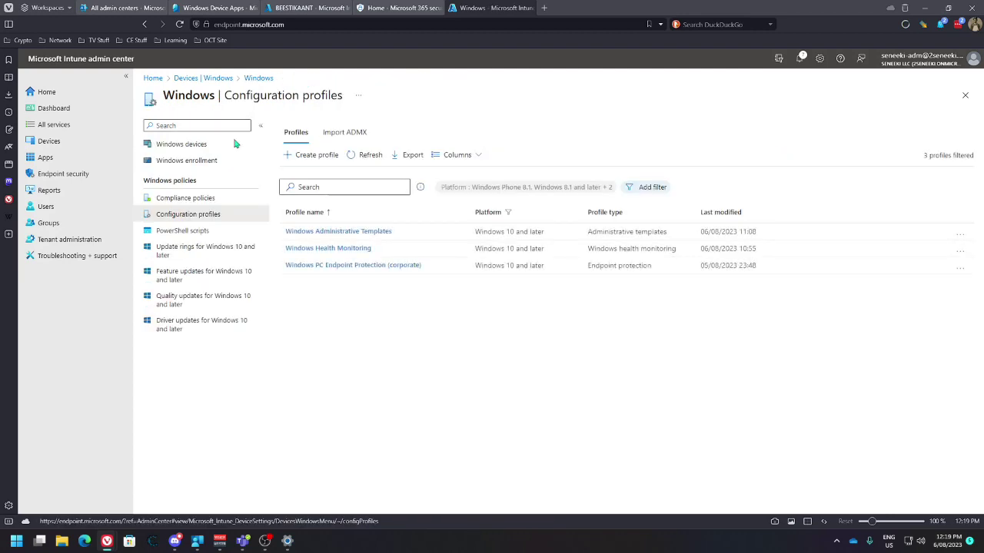
click(311, 157)
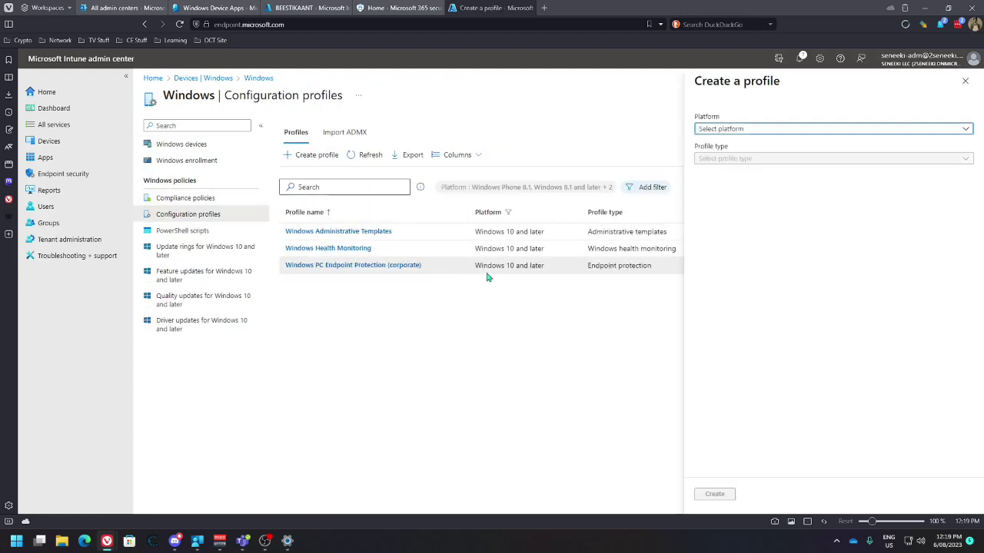
click(723, 130)
click(729, 143)
click(754, 159)
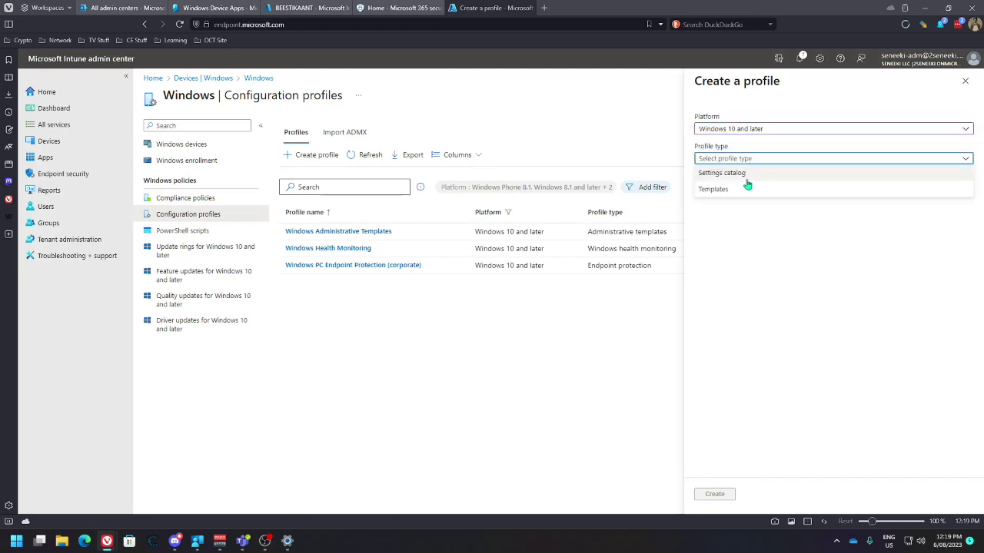
click(742, 190)
scroll(764, 431, down, 5)
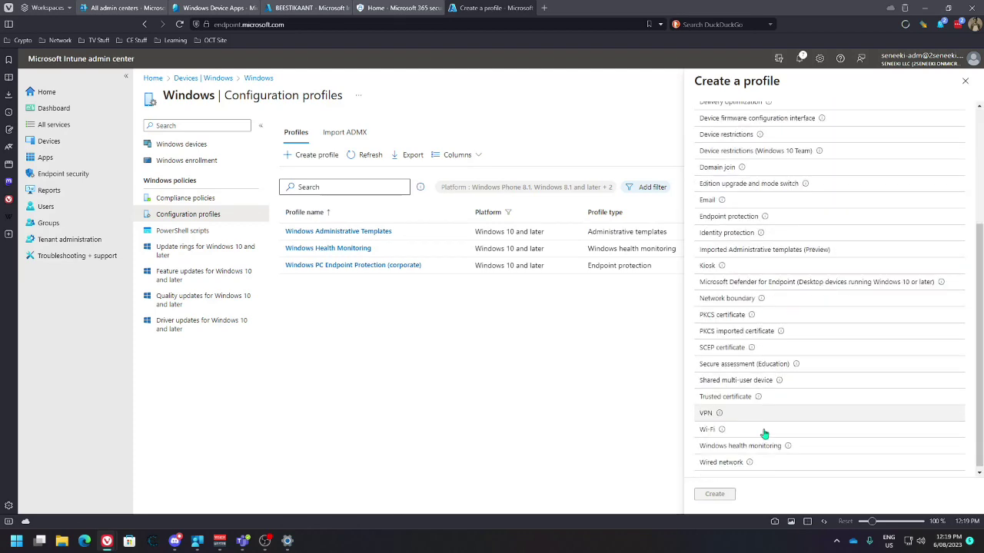
scroll(764, 432, up, 5)
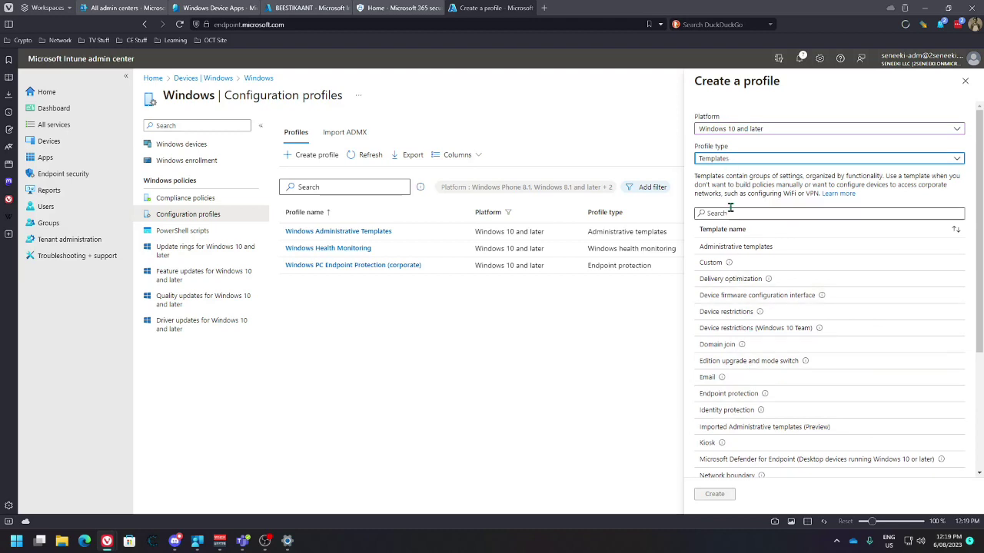
click(734, 158)
click(734, 174)
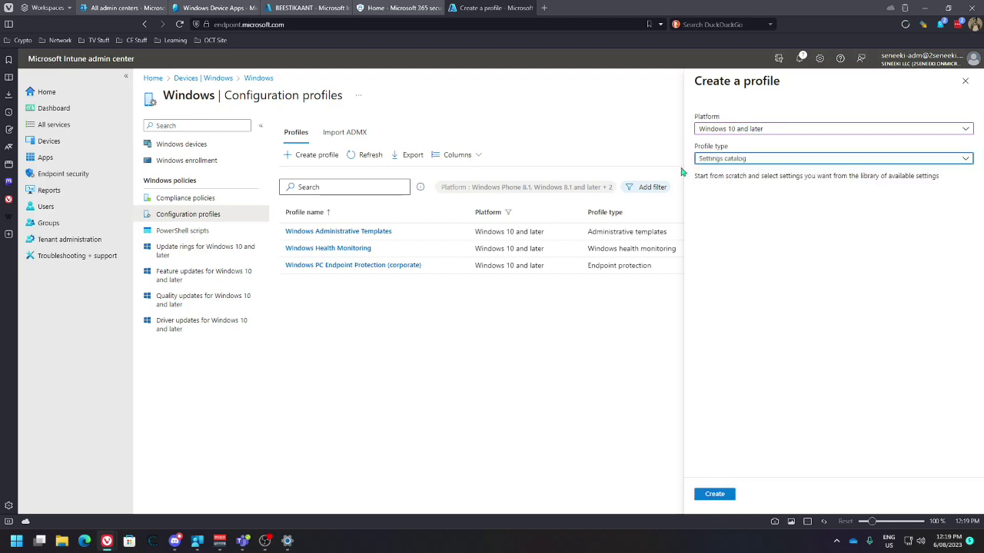
- Enter 'Windows PC Configuration (Corporate)' as the profile name and copy it into the Description
click(714, 494)
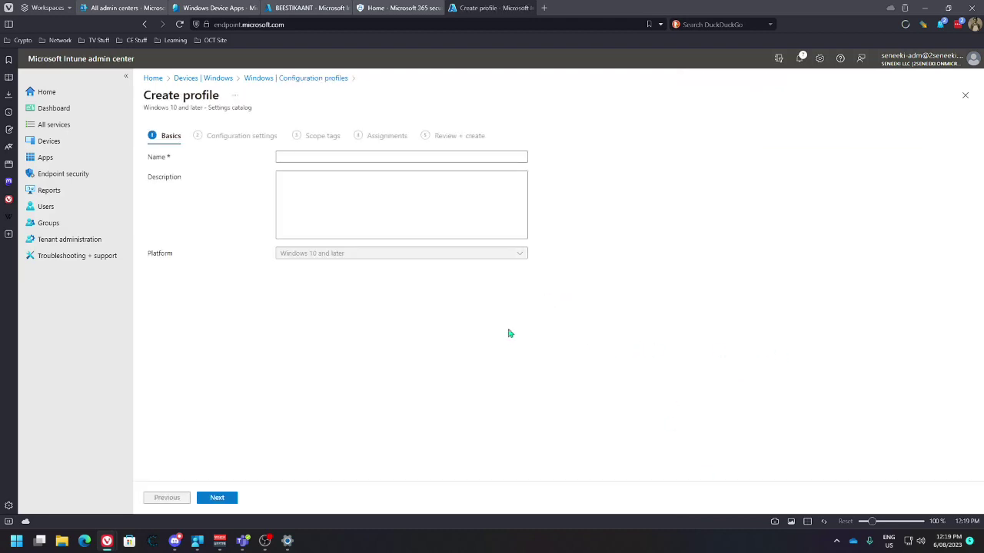
click(318, 158)
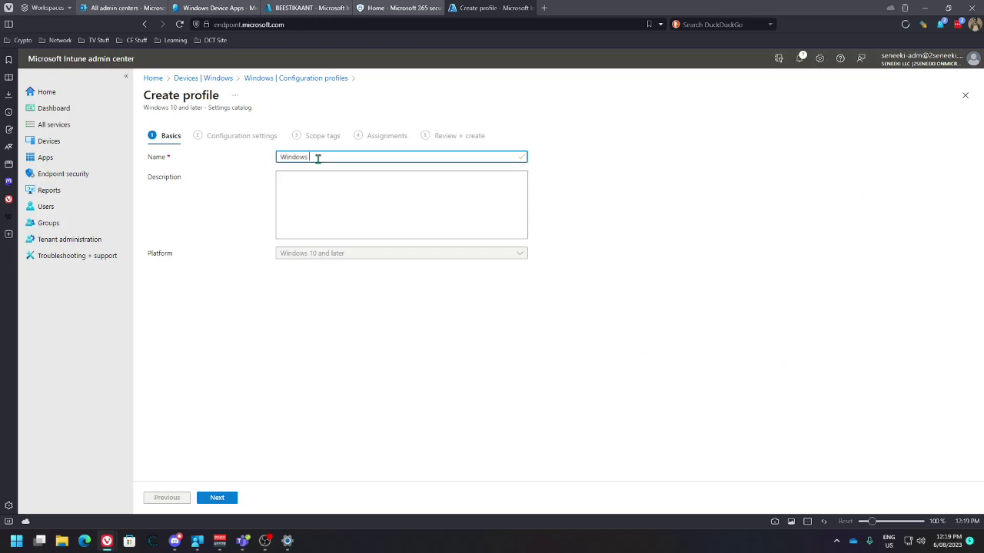
text(Windows PC Configuration (Corporate)
drag(393, 156, 283, 157)
key(ctrl+c)
click(331, 200)
key(ctrl+v)
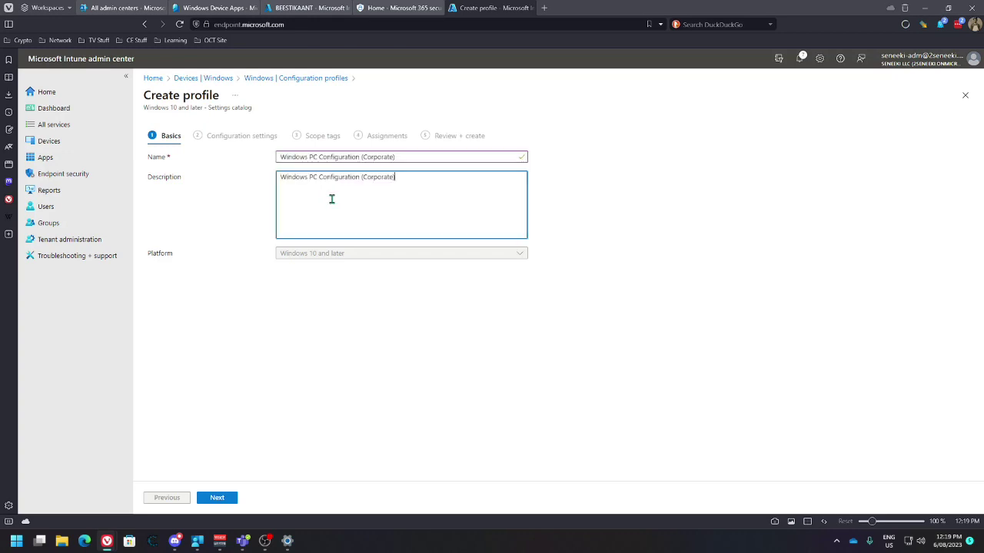
- Open the settings picker and browse categories to list the Firewall category's 58 settings
click(217, 497)
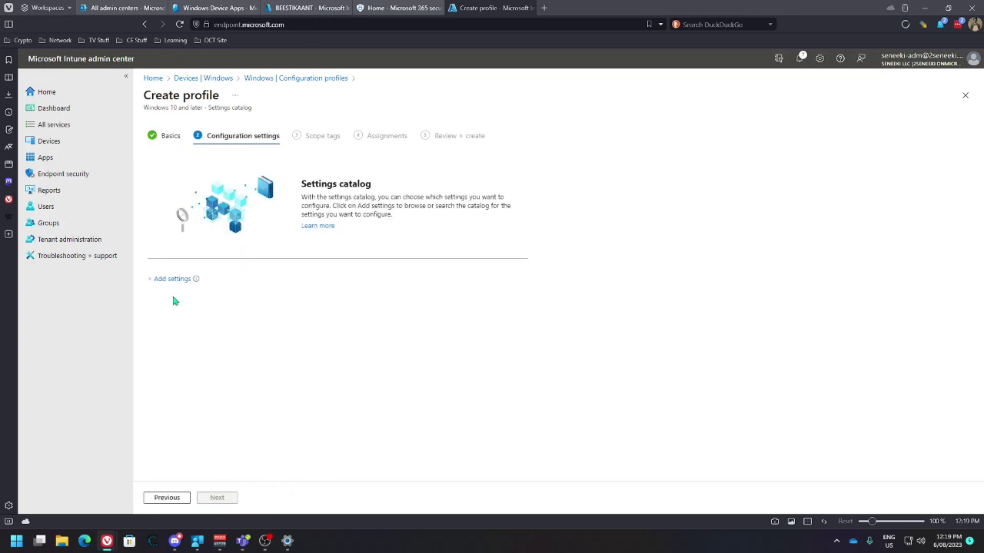
click(174, 281)
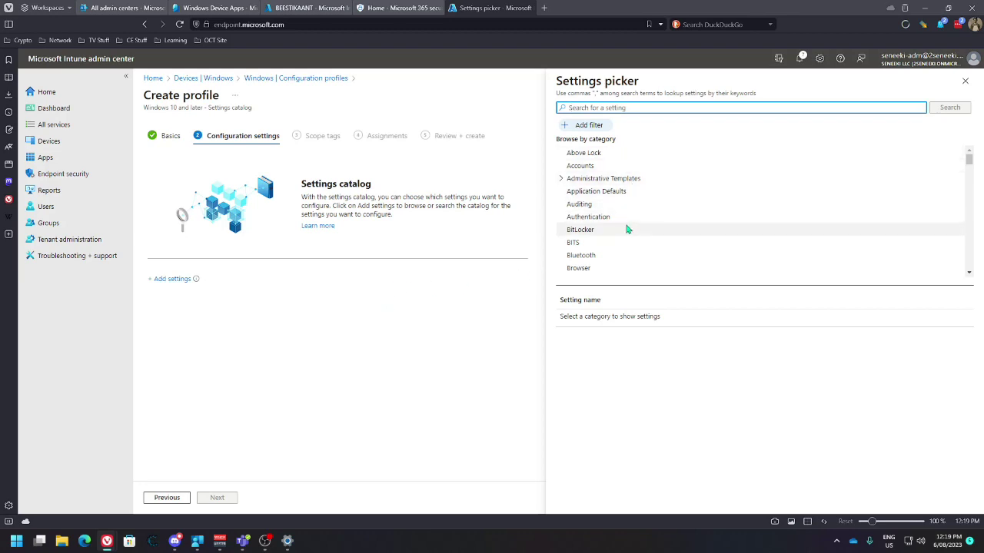
scroll(627, 230, down, 3)
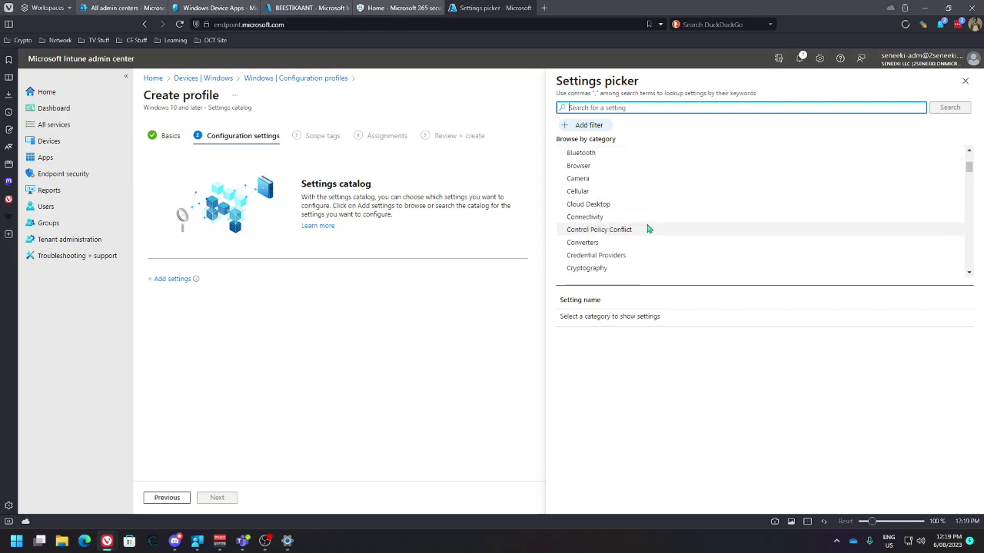
scroll(650, 230, down, 2)
scroll(650, 231, down, 2)
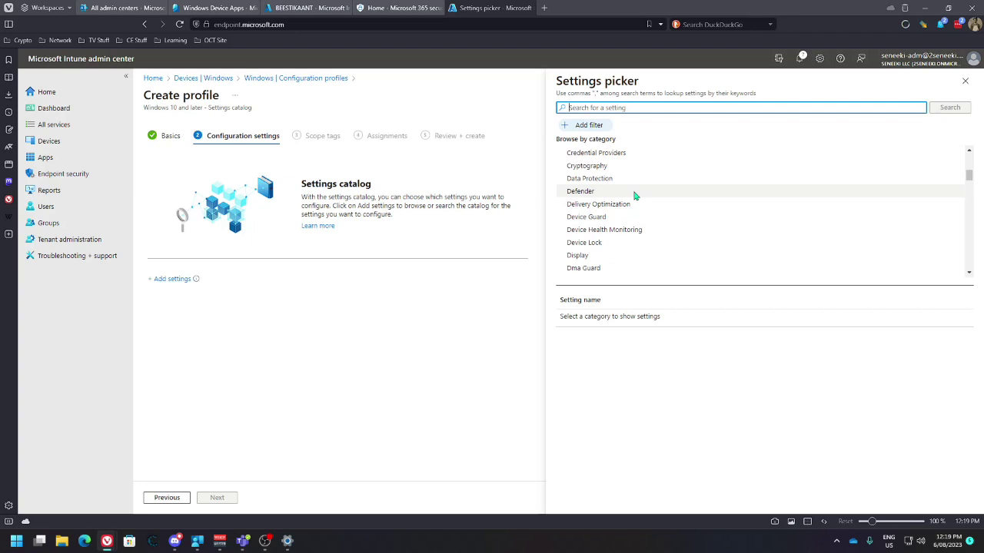
scroll(651, 211, down, 6)
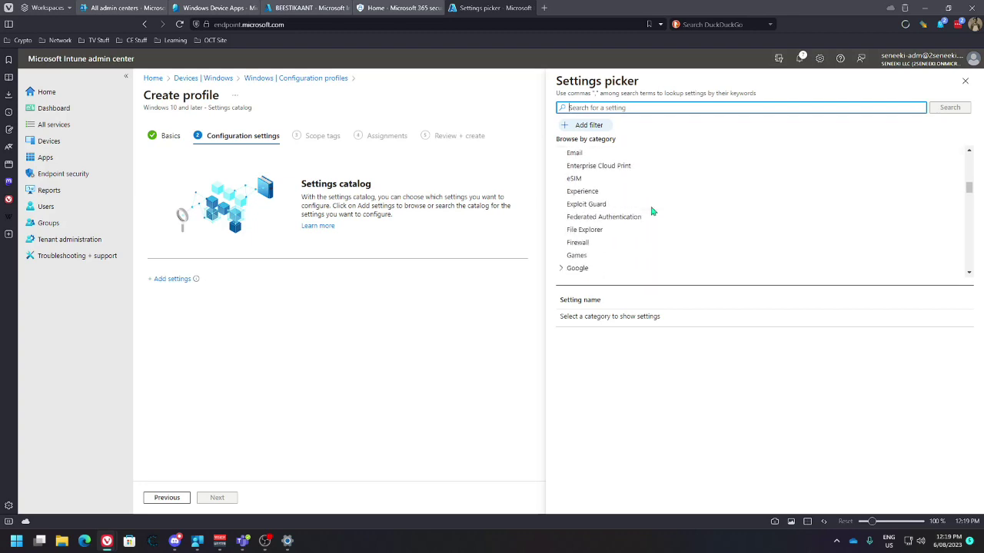
scroll(643, 209, down, 2)
scroll(641, 210, up, 2)
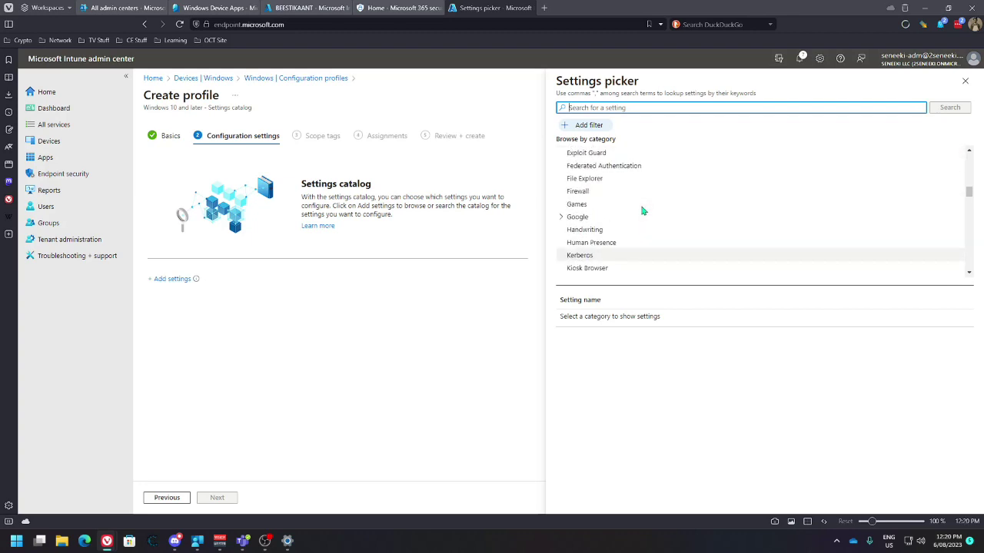
click(581, 194)
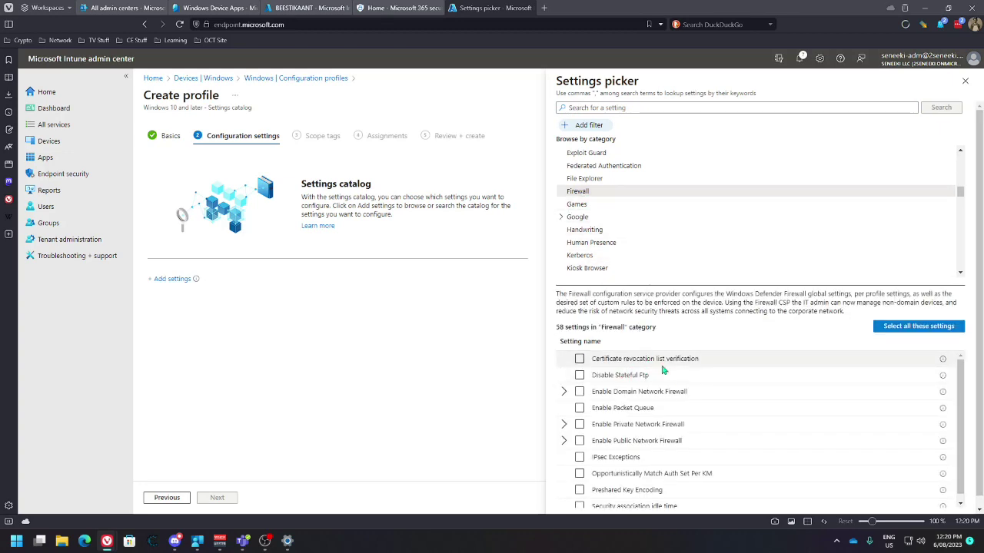
scroll(667, 388, down, 1)
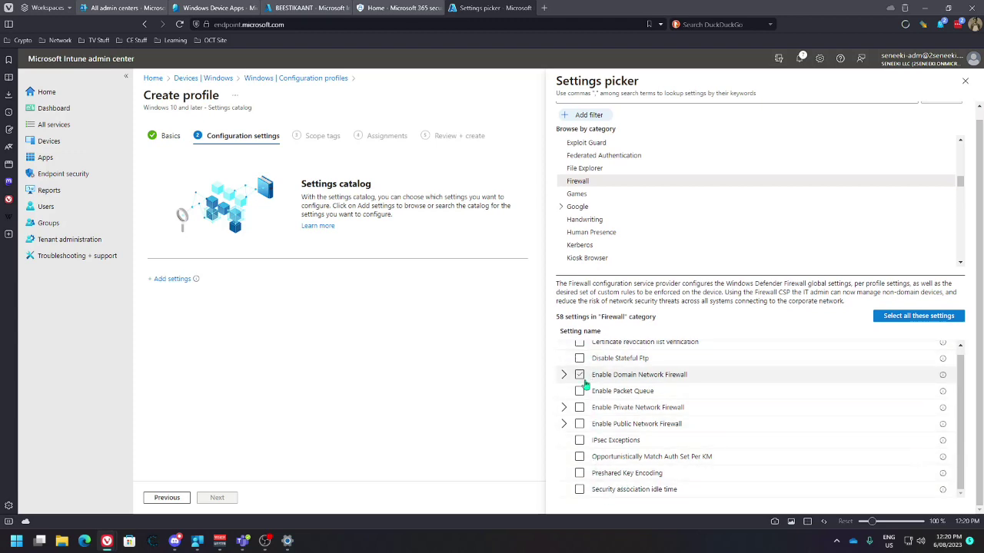
click(581, 442)
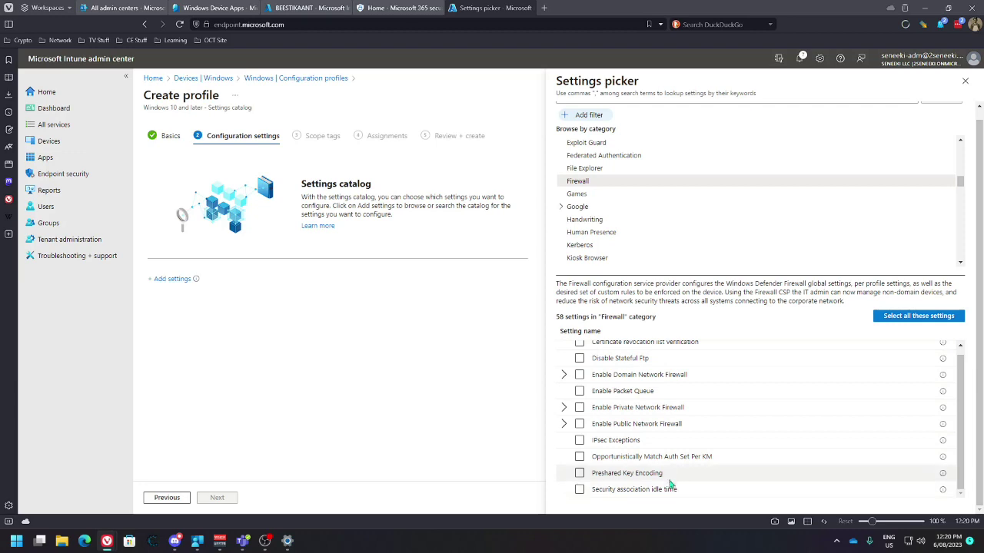
scroll(670, 479, up, 1)
scroll(642, 399, down, 1)
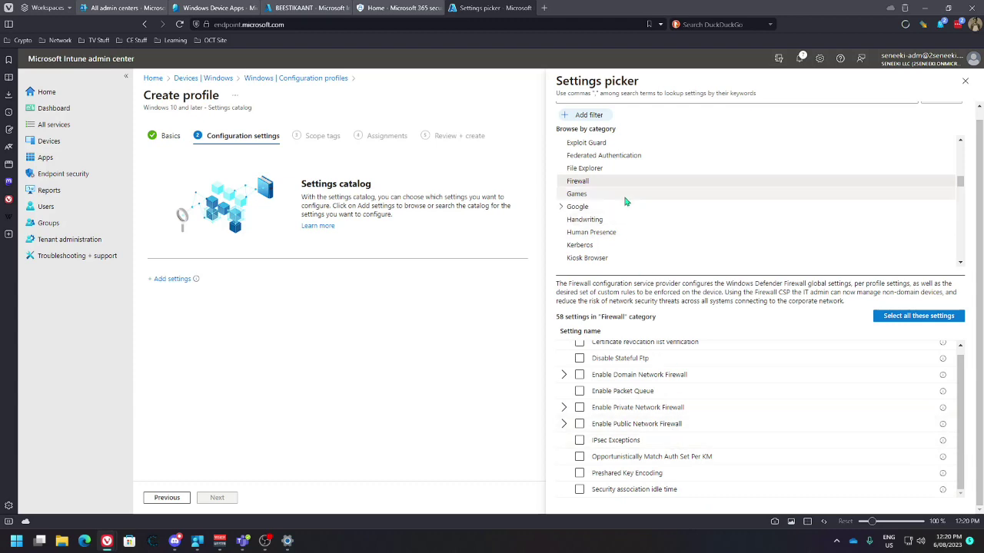
- Expand Google and scroll through the 516 Google Chrome settings and their subcategories
click(594, 208)
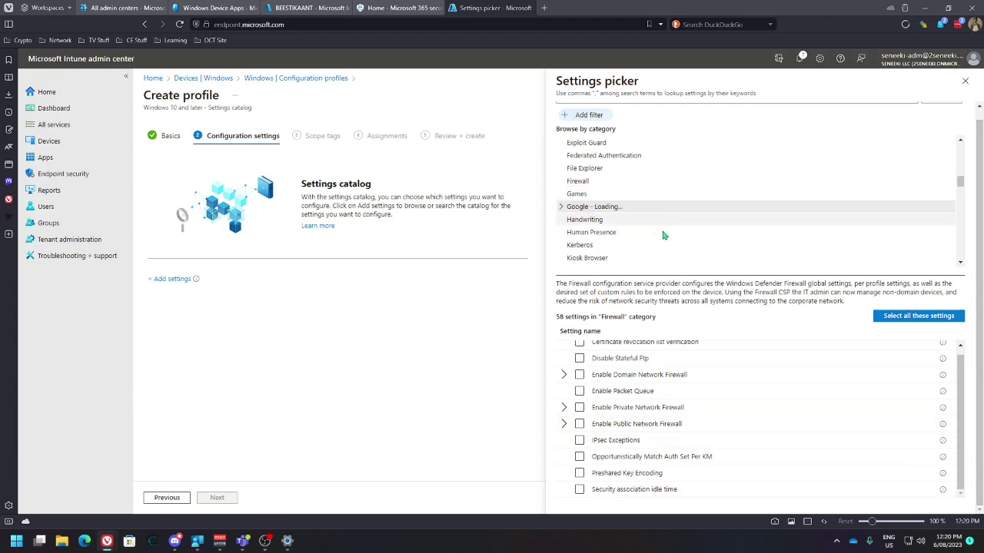
scroll(711, 381, up, 1)
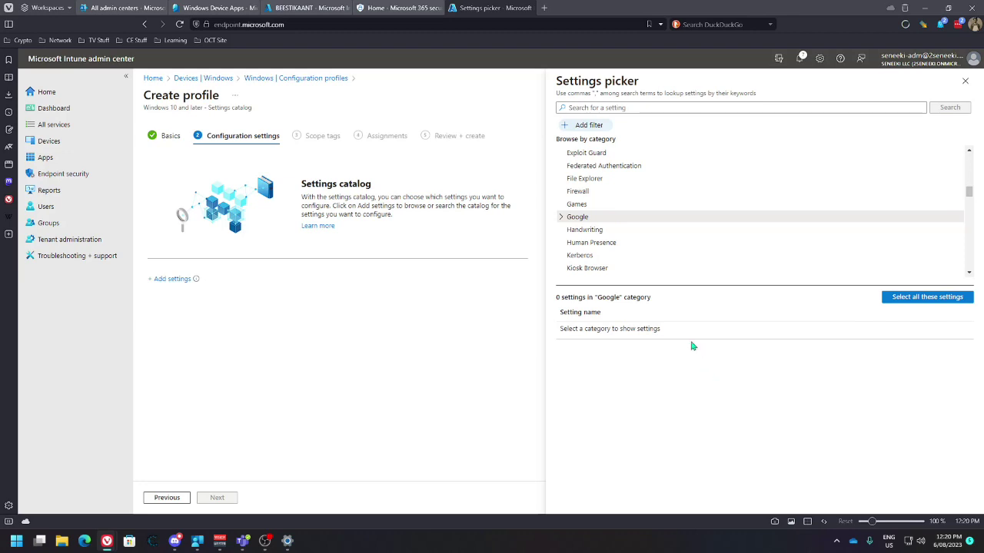
click(562, 217)
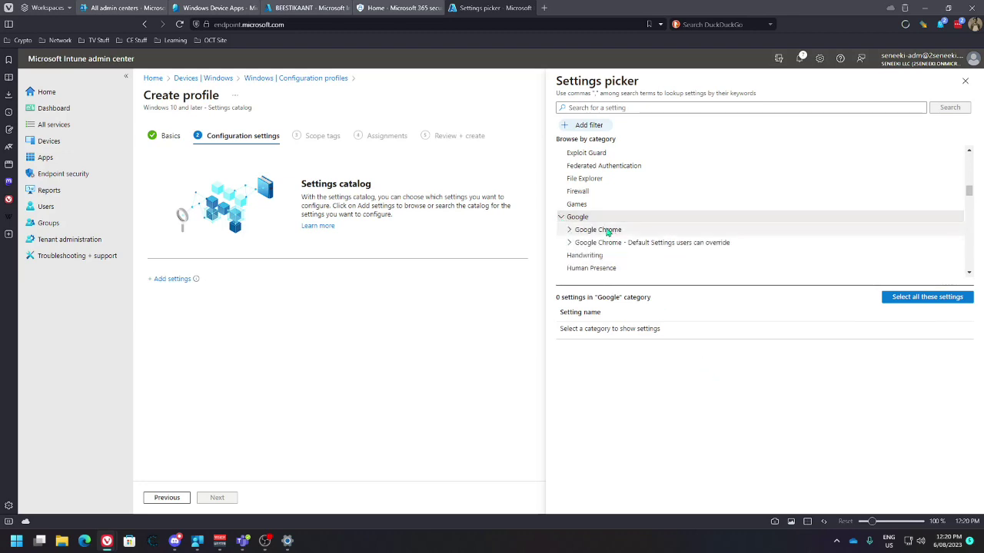
click(581, 229)
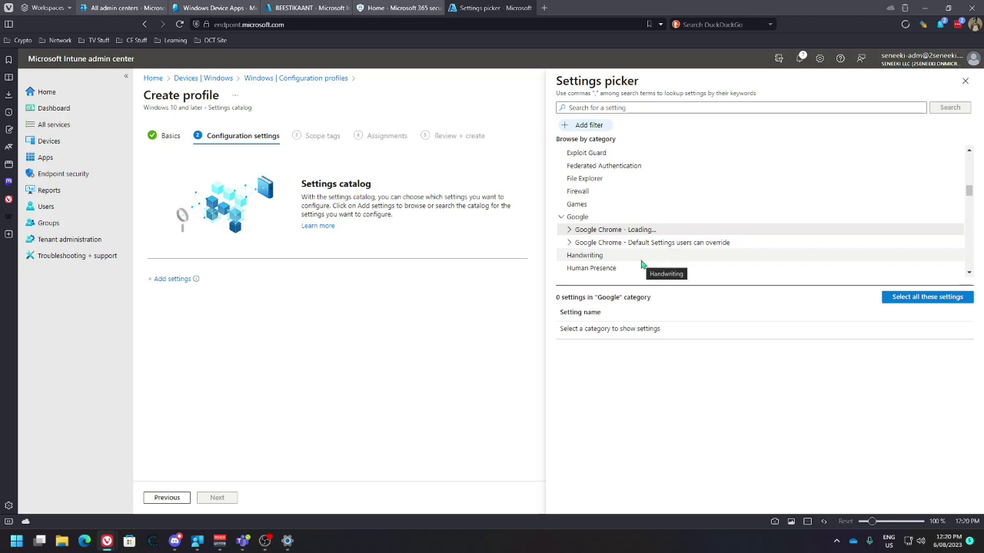
click(569, 232)
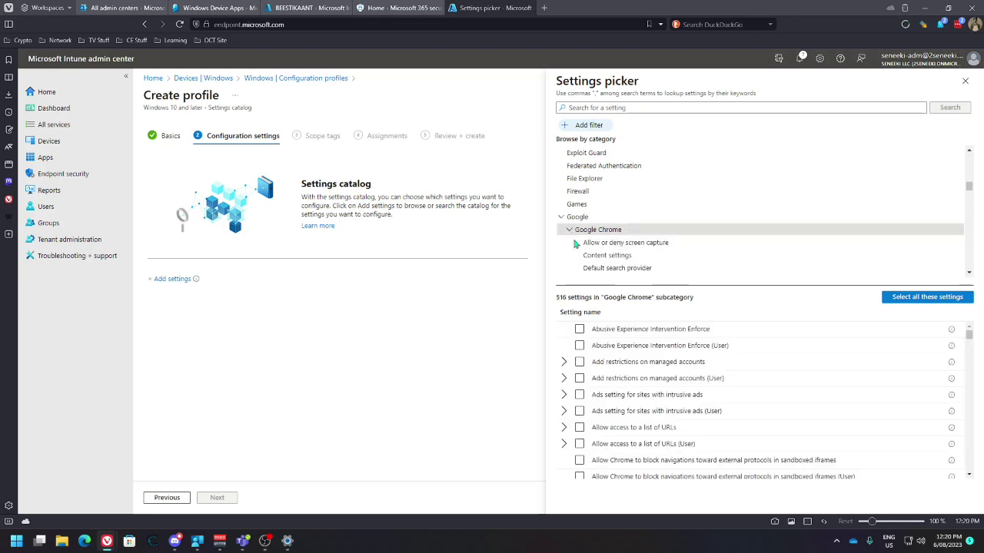
scroll(665, 375, down, 10)
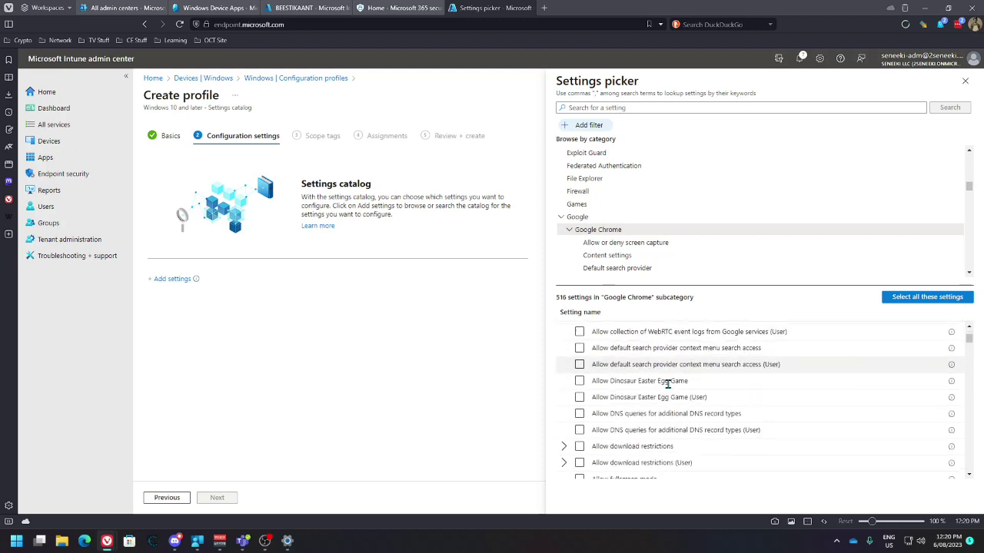
scroll(670, 390, down, 5)
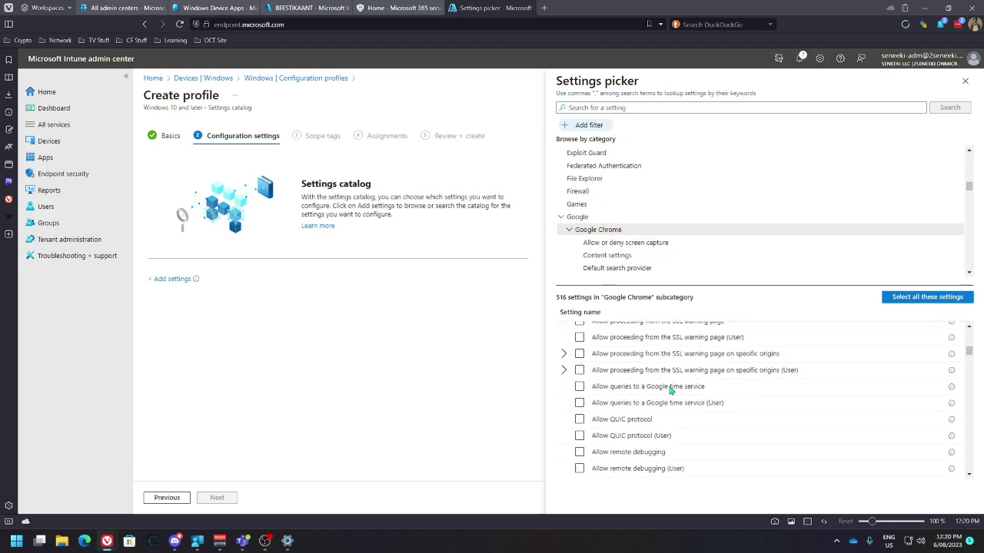
scroll(669, 402, down, 10)
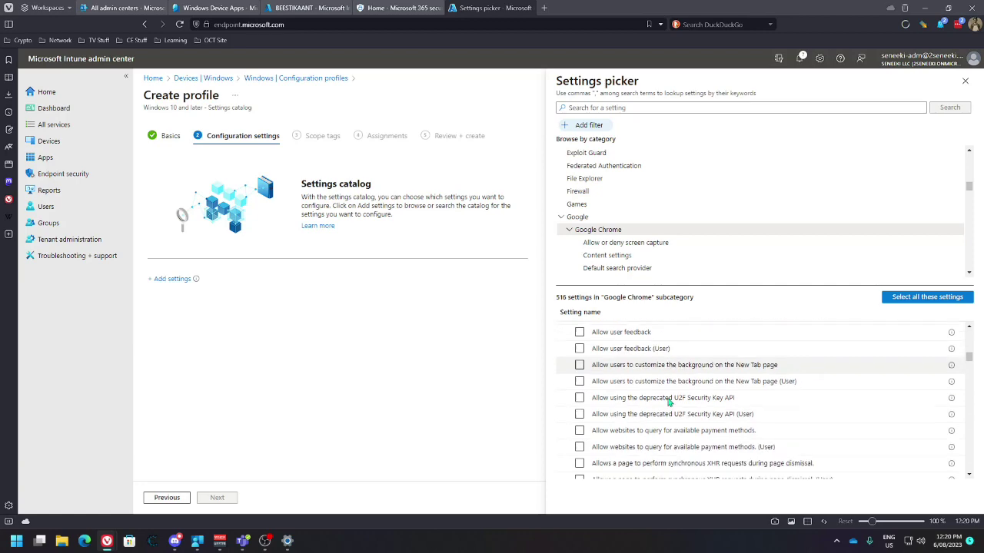
scroll(665, 391, down, 10)
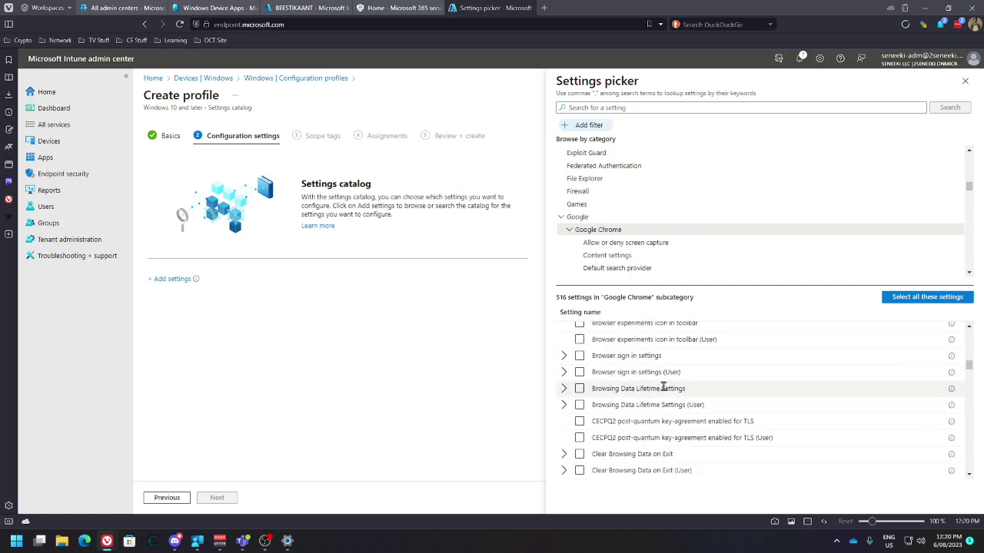
scroll(664, 392, down, 10)
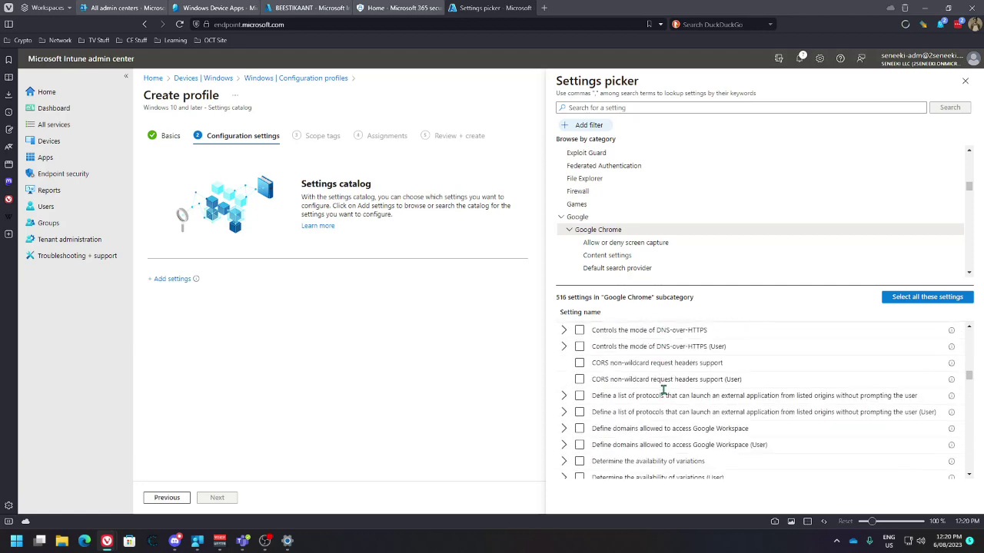
- Collapse Google and show the Human Presence category's 3 settings, including Force Instant Lock
click(562, 218)
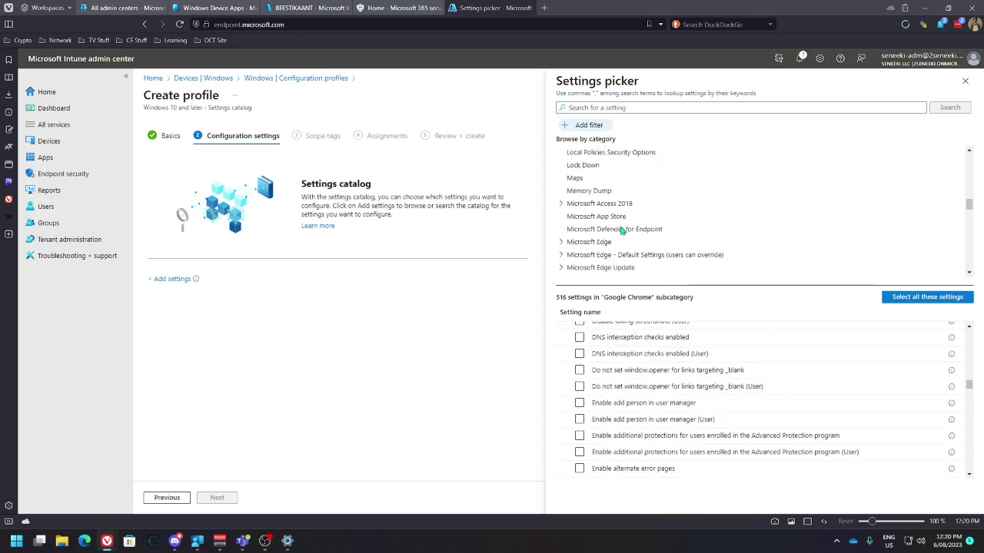
scroll(621, 229, up, 3)
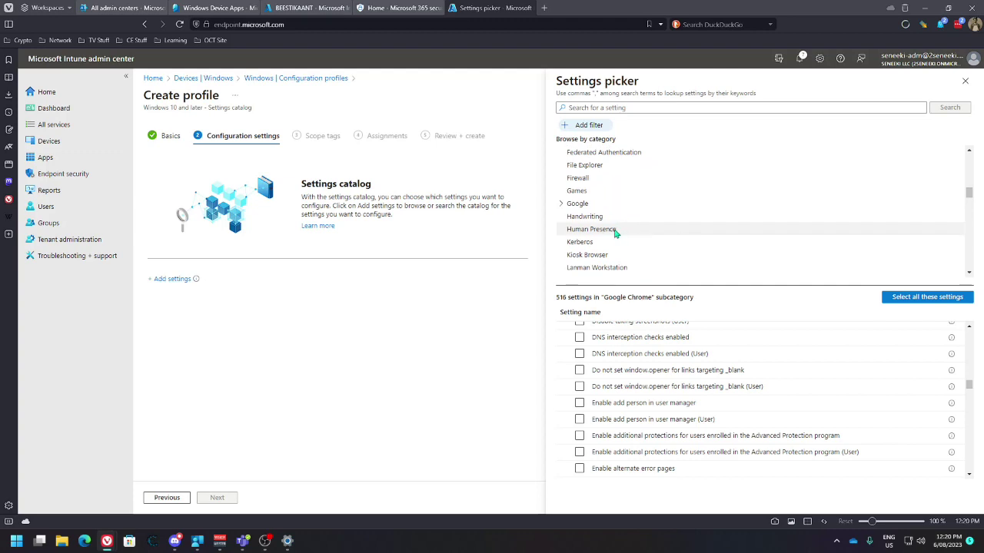
click(615, 233)
- Add Force Instant Lock, Force Instant Wake and Force Lock Timeout from the Human Presence category
scroll(650, 273, down, 1)
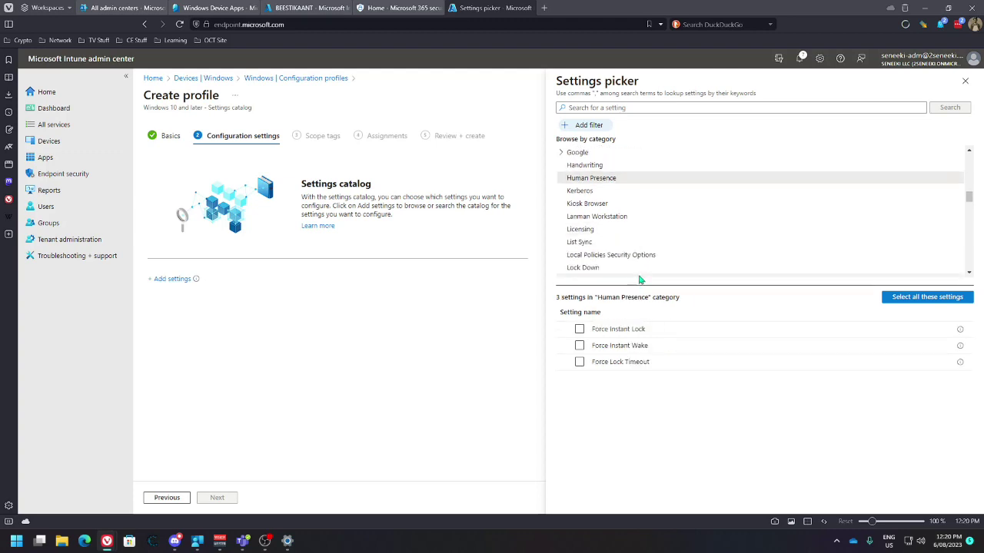
click(579, 362)
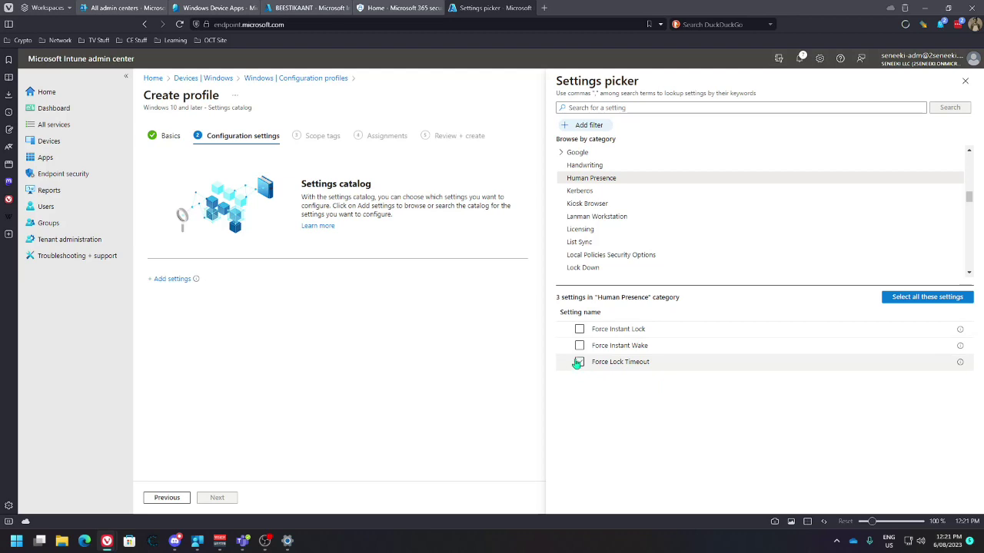
click(579, 329)
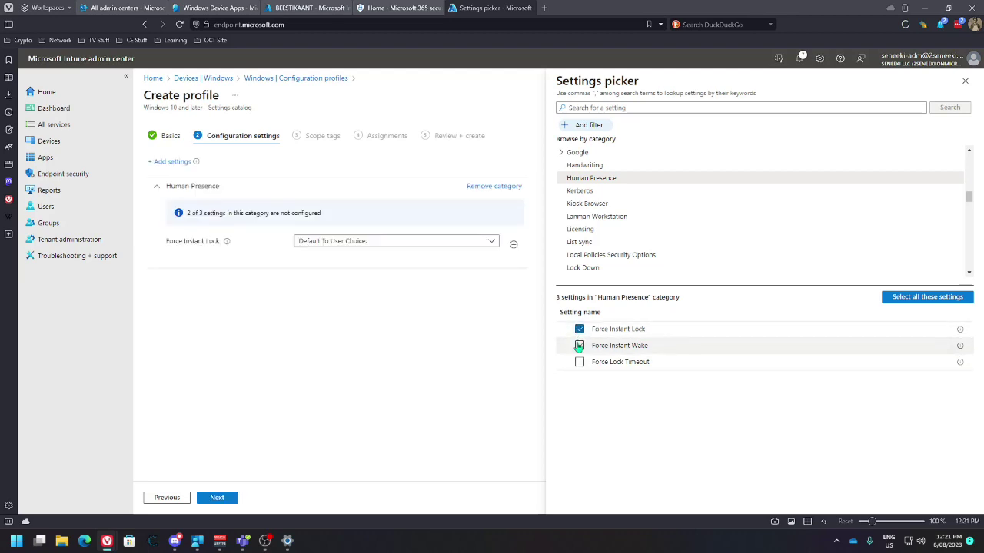
click(578, 346)
click(579, 362)
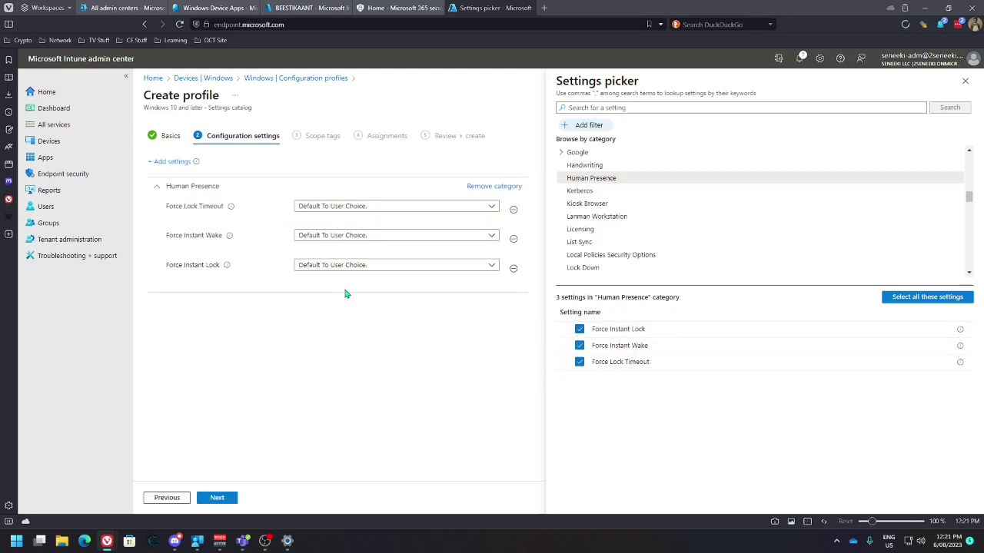
- Review the Force Lock Timeout and Force Instant Wake values unchanged, then remove the Human Presence category
click(370, 207)
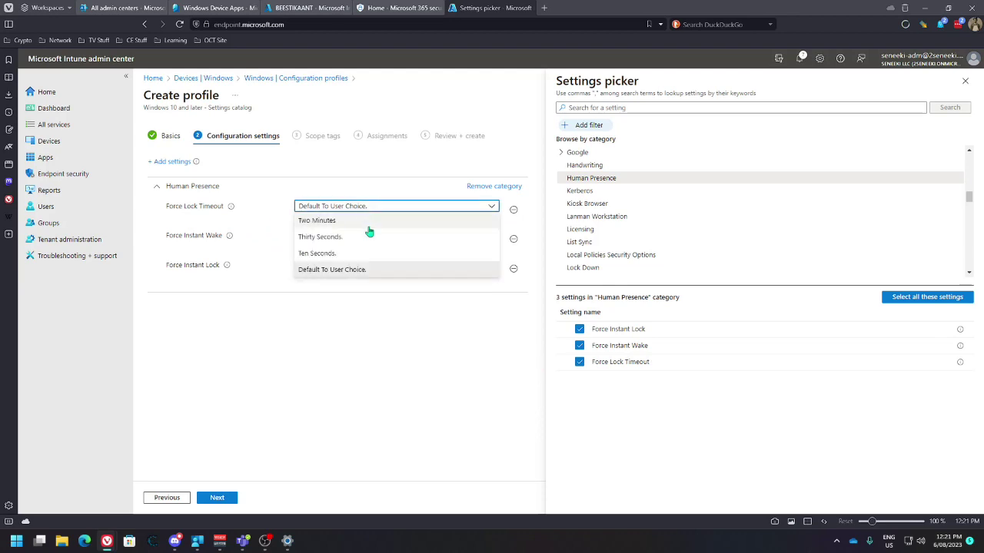
click(265, 216)
mouse_move(232, 212)
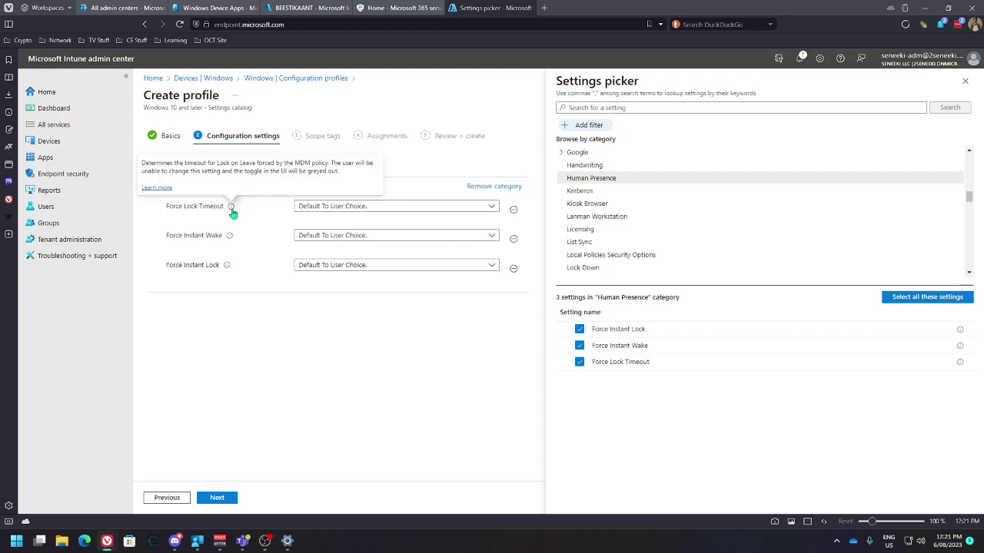
click(366, 207)
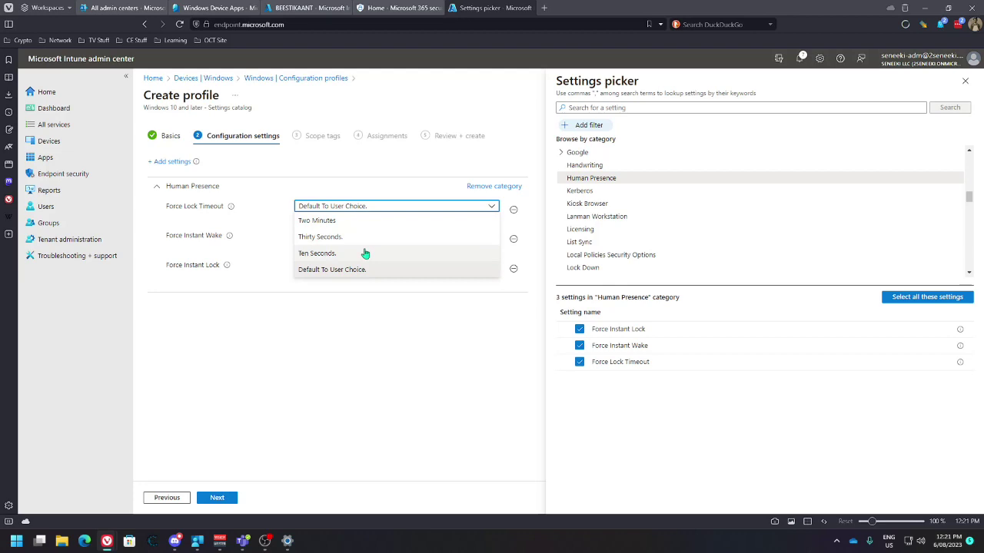
click(377, 350)
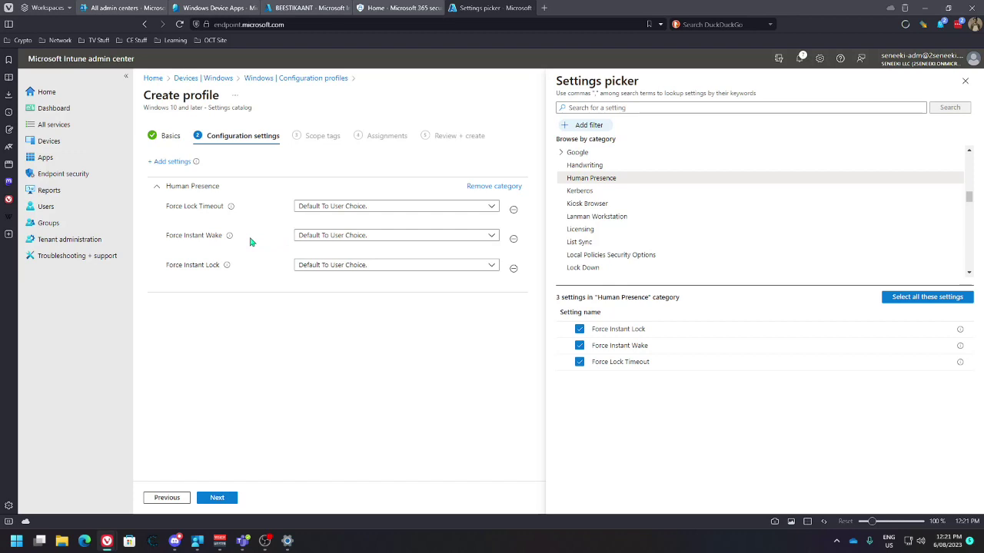
mouse_move(230, 238)
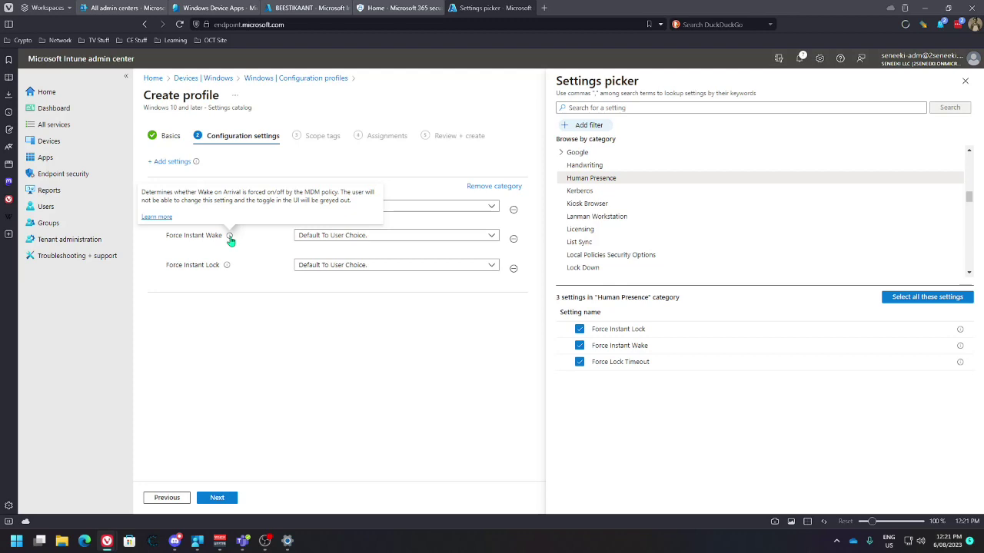
click(321, 236)
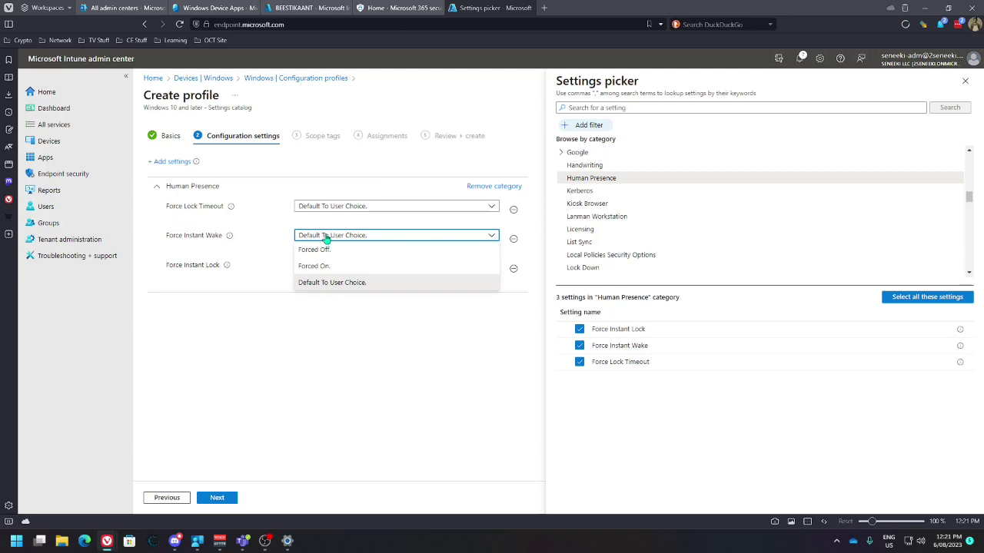
click(266, 237)
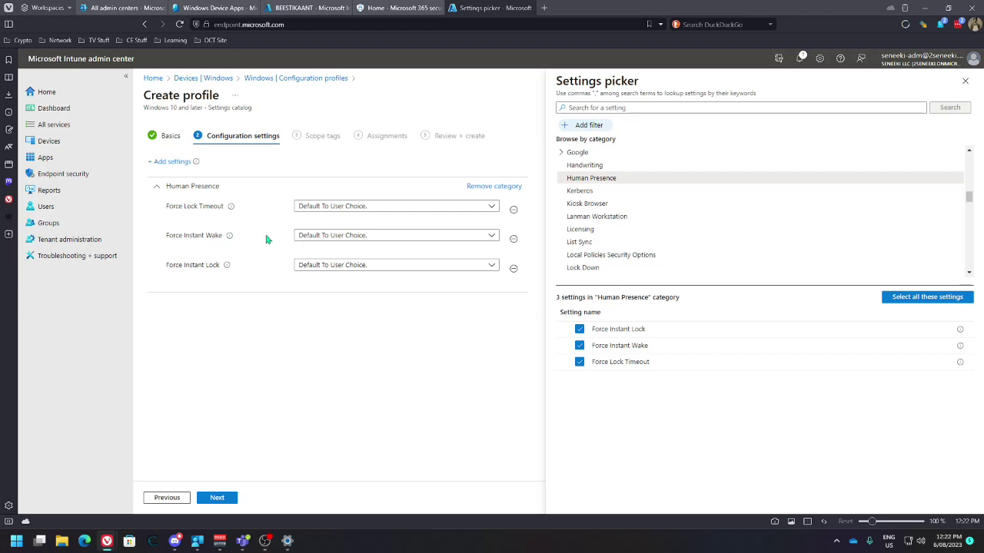
click(483, 187)
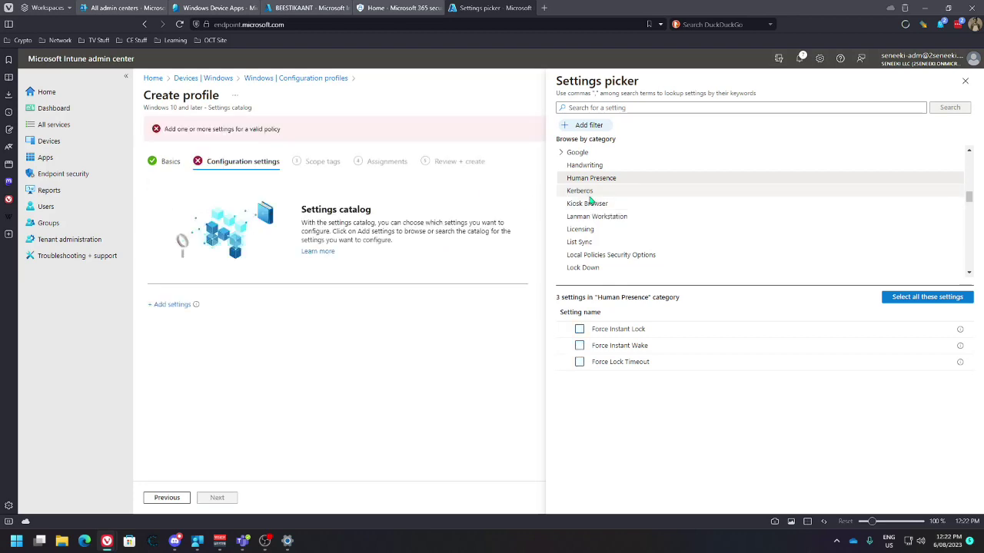
- Add the Microsoft Teams 'Prevent Teams from starting automatically after installation' setting and set it to Enabled
scroll(604, 199, down, 2)
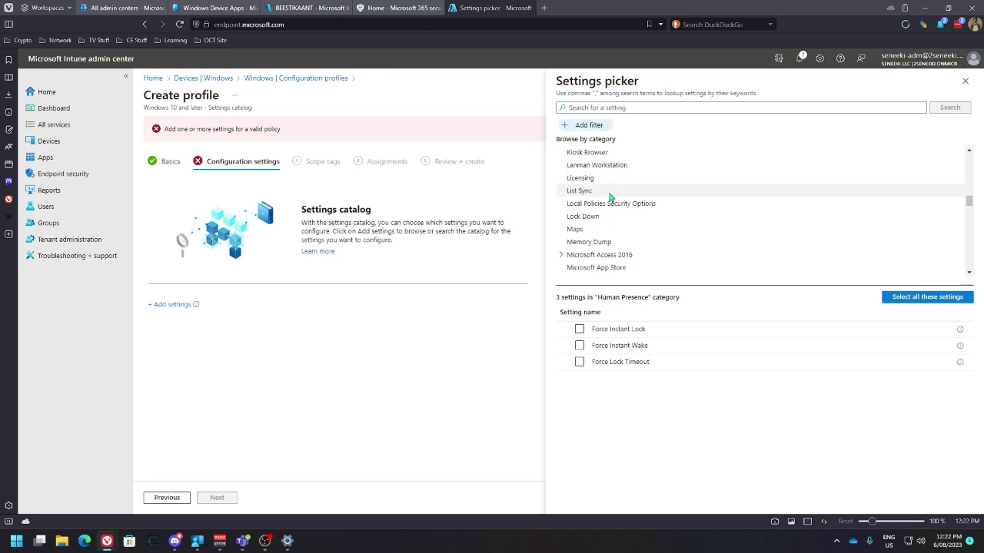
scroll(615, 201, down, 2)
scroll(691, 195, down, 2)
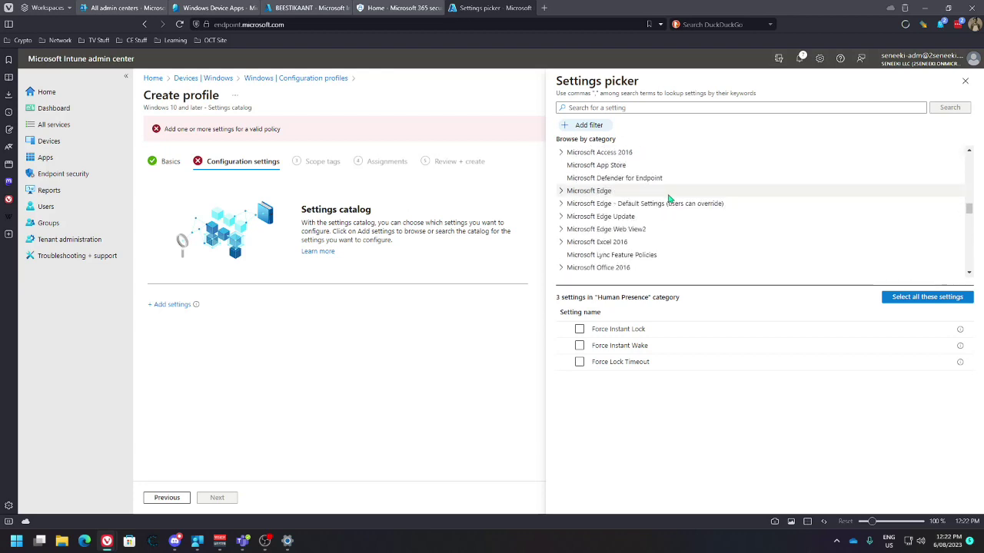
scroll(663, 222, down, 2)
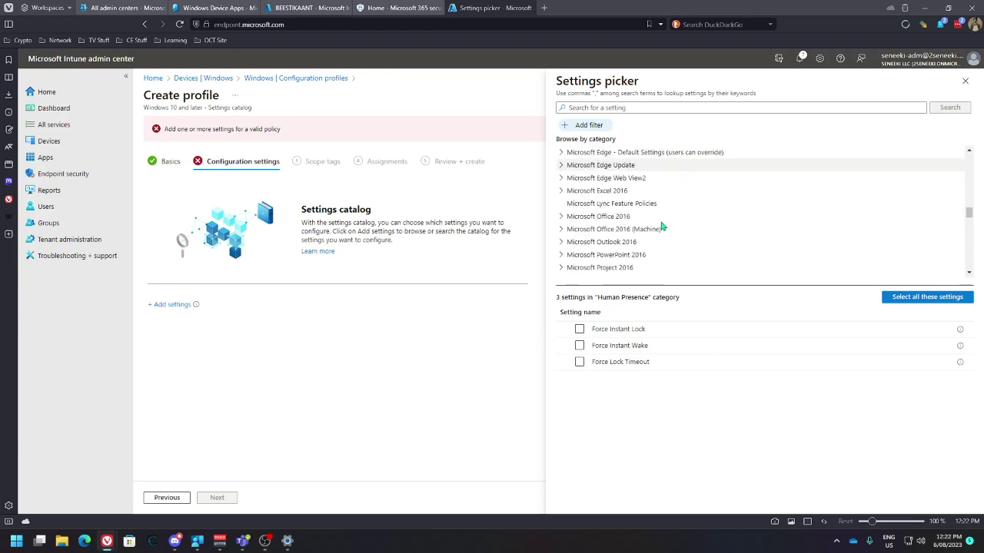
scroll(664, 224, down, 2)
scroll(664, 225, down, 2)
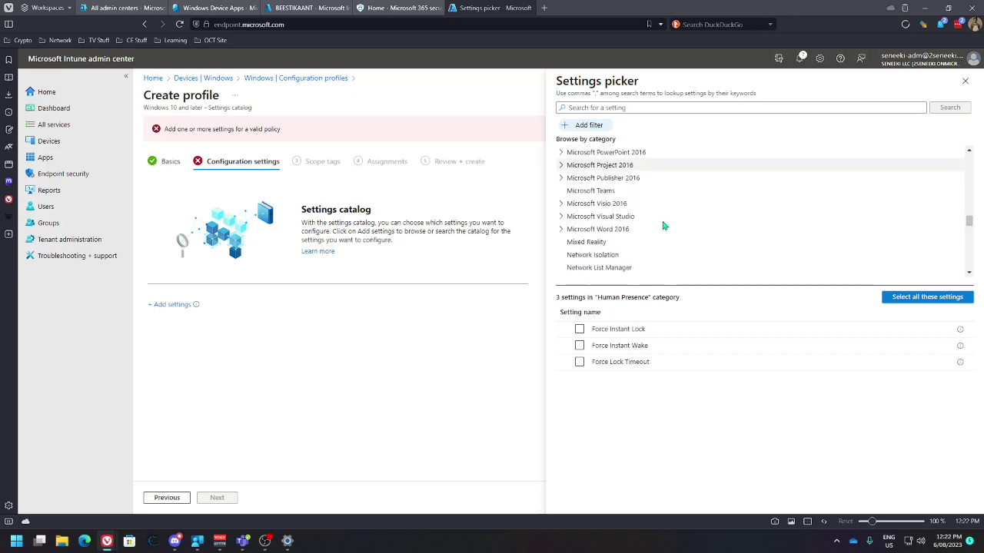
click(619, 193)
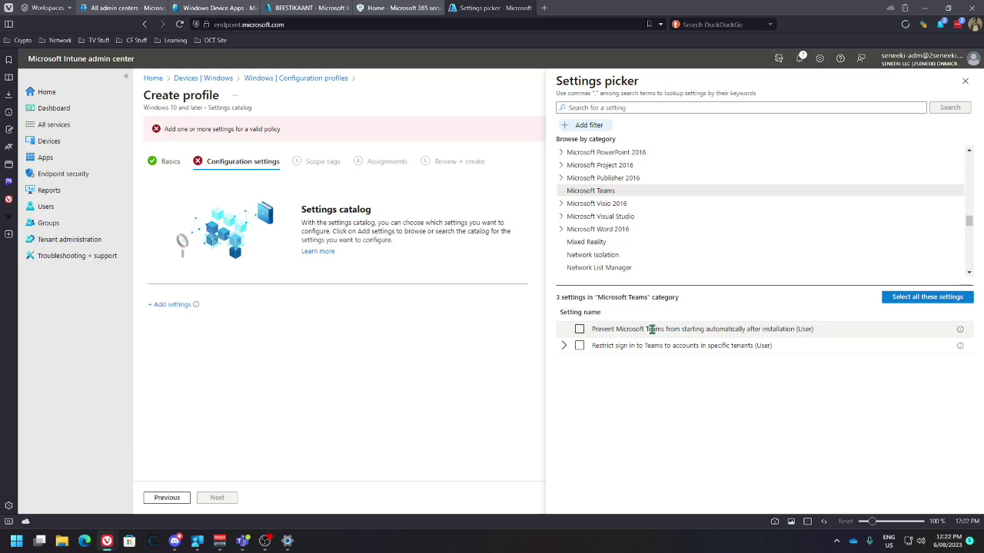
click(579, 329)
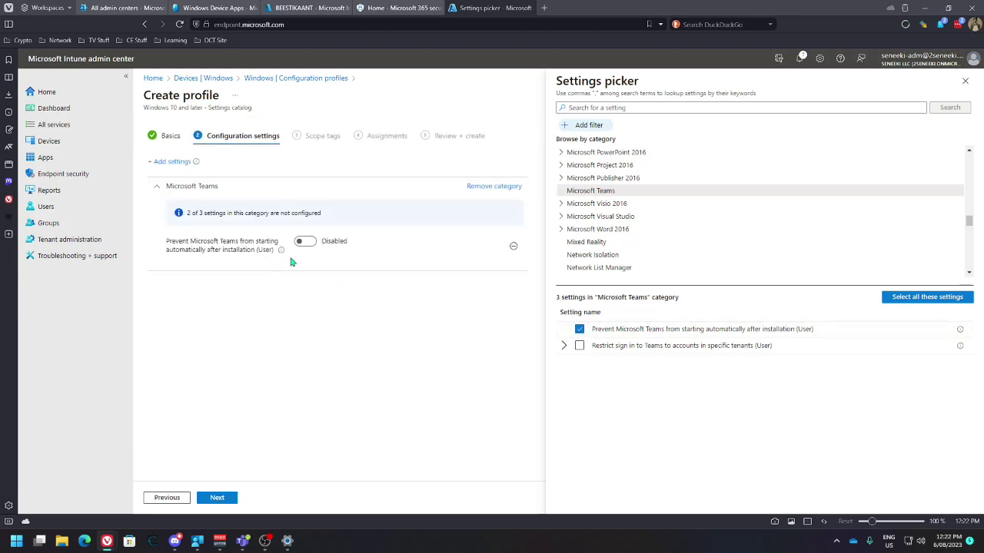
mouse_move(242, 543)
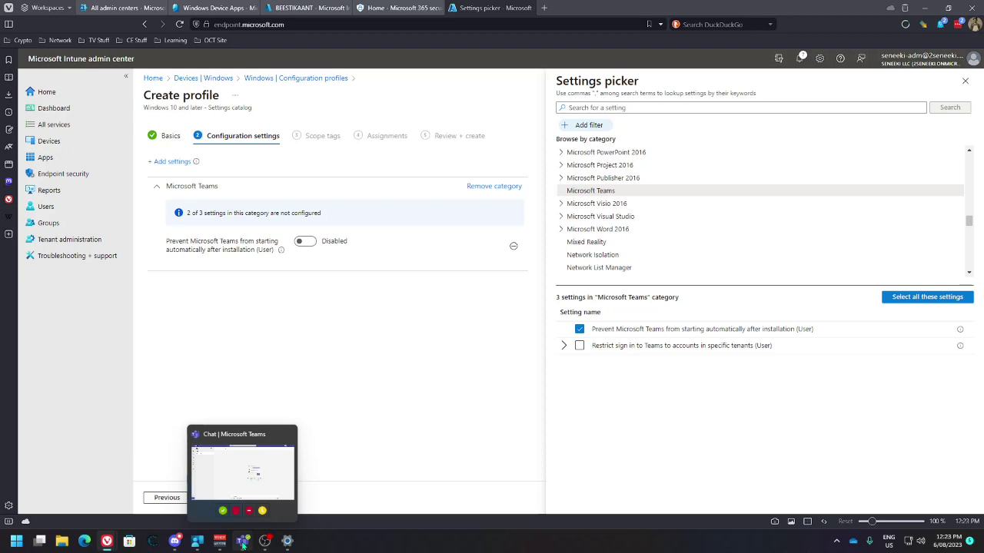
click(302, 241)
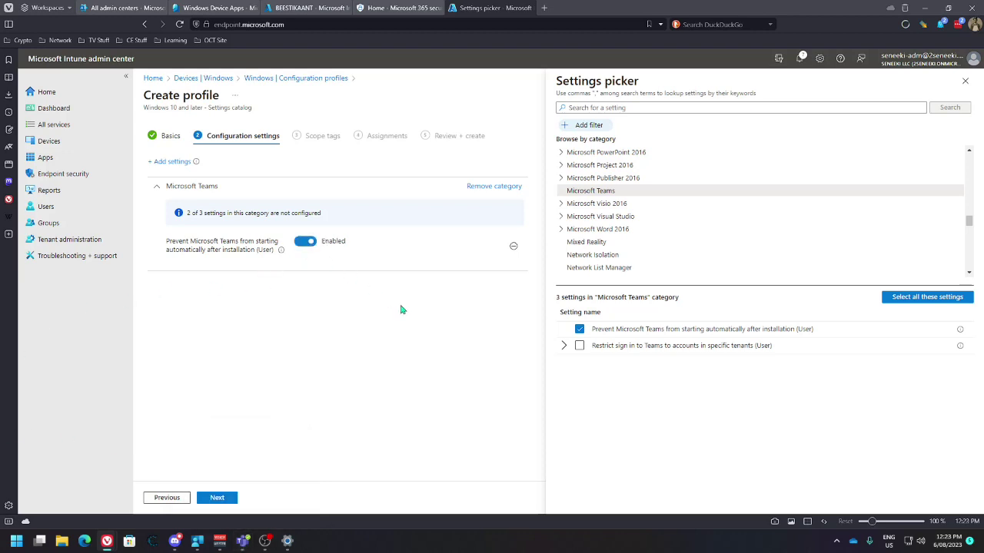
- Add the Teams tenant sign-in restriction, enable it, then disable and remove it again
click(564, 346)
click(581, 346)
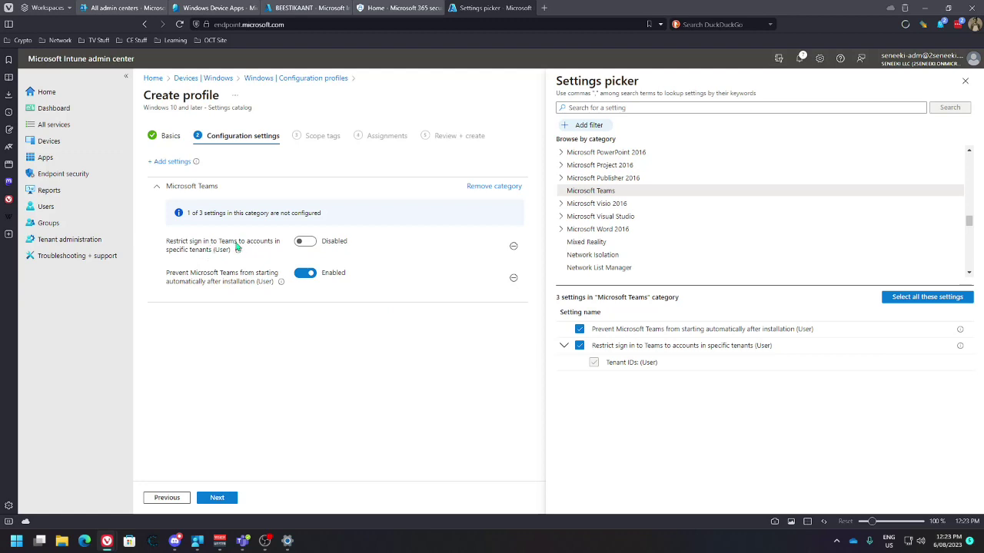
mouse_move(240, 252)
click(302, 241)
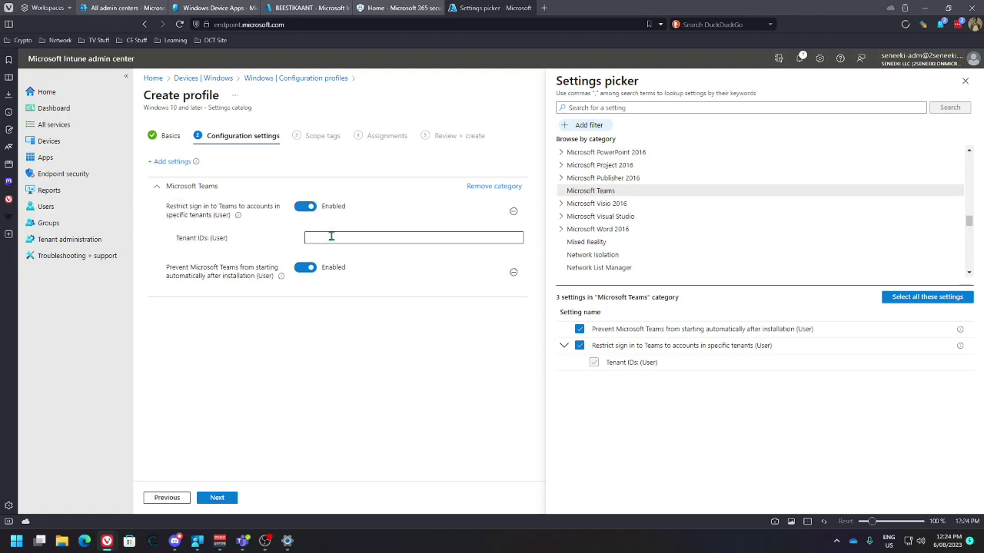
click(331, 237)
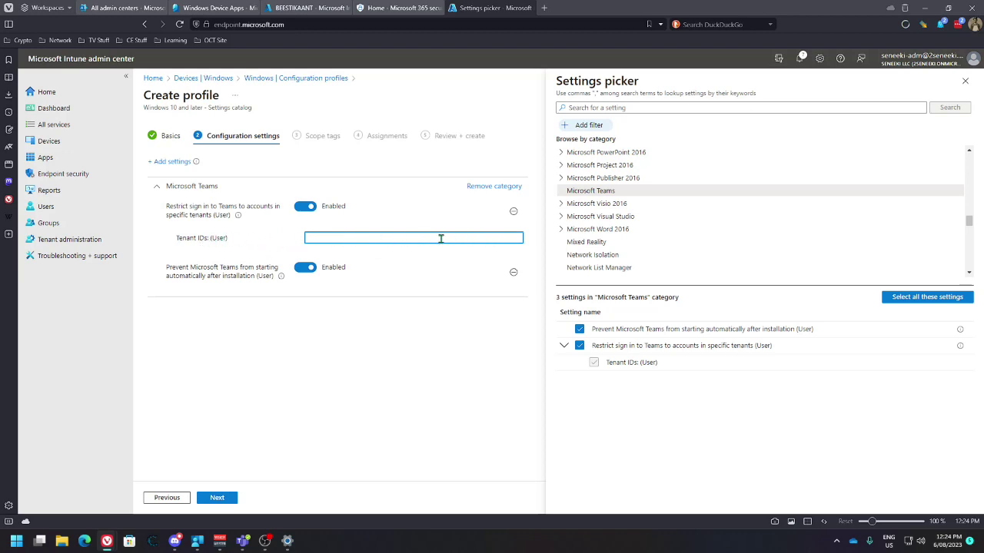
click(312, 208)
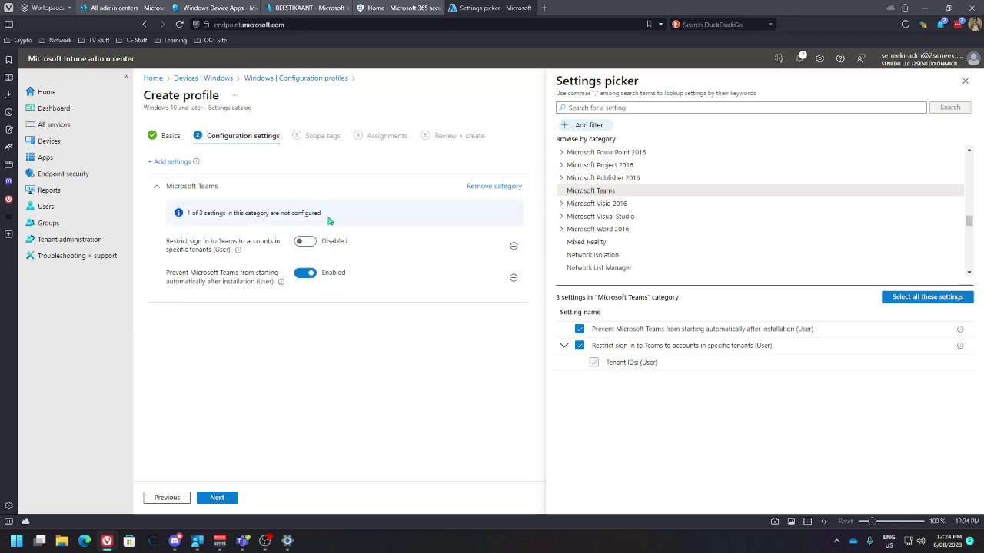
click(579, 347)
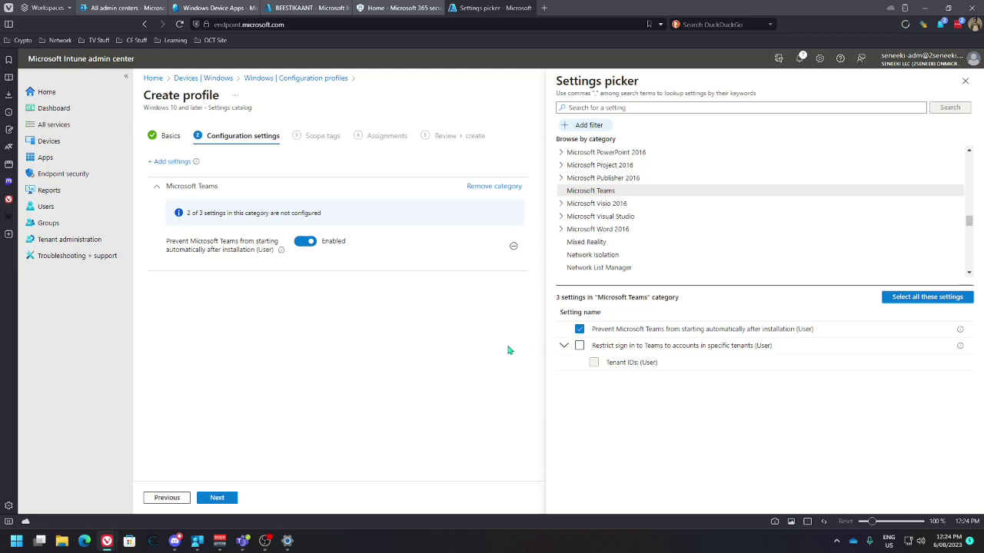
scroll(634, 243, down, 1)
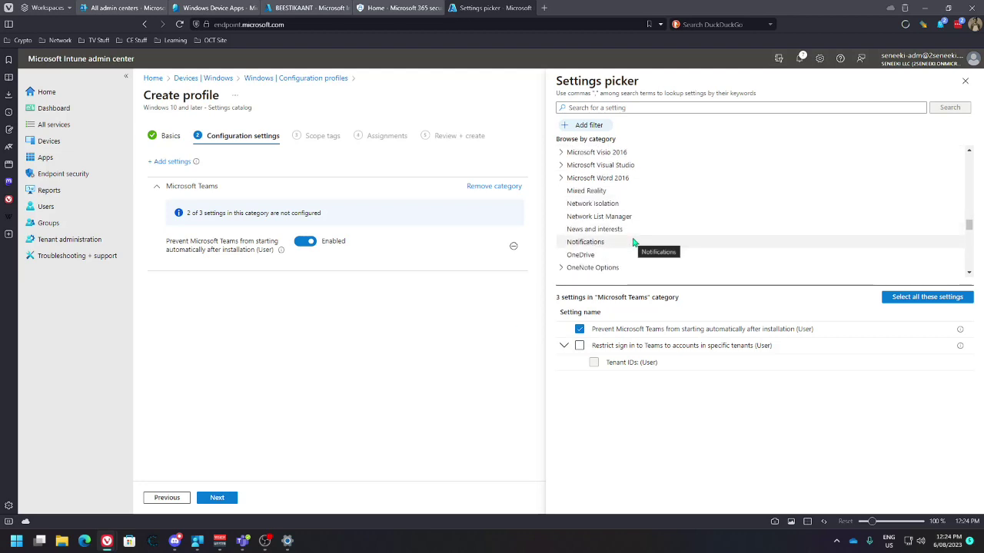
- Browse the OneDrive category's 86 settings, expanding and collapsing the low-disk-space download blocking option
click(667, 257)
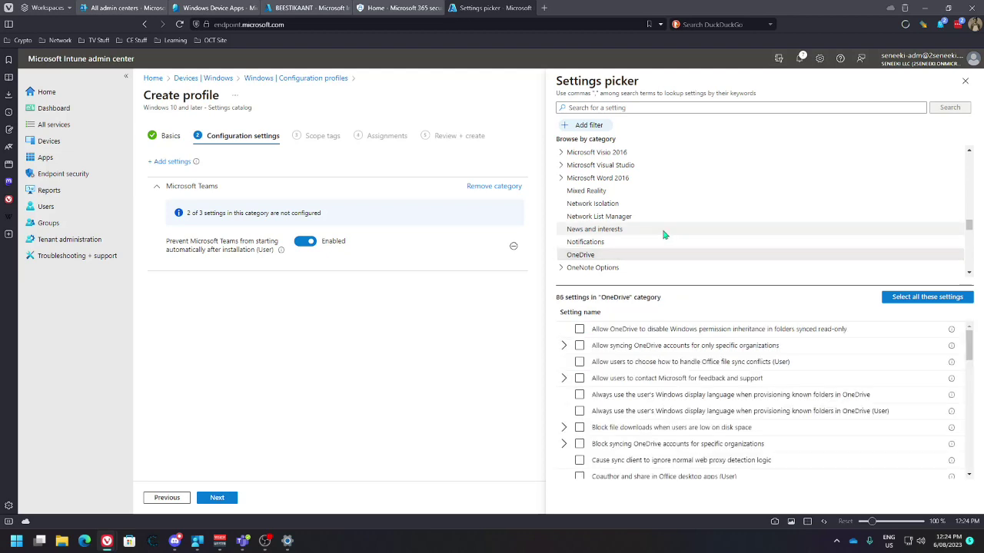
scroll(650, 227, down, 3)
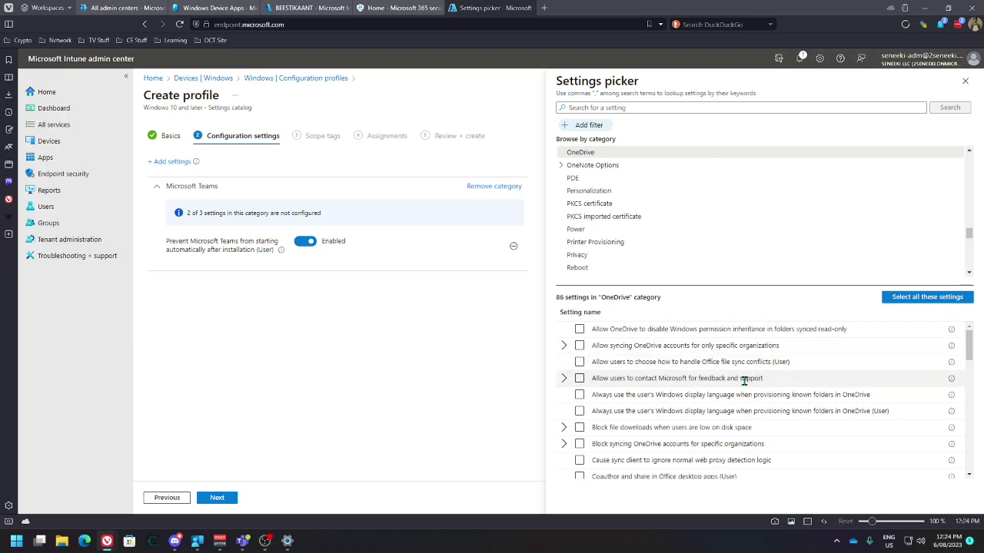
scroll(705, 381, down, 1)
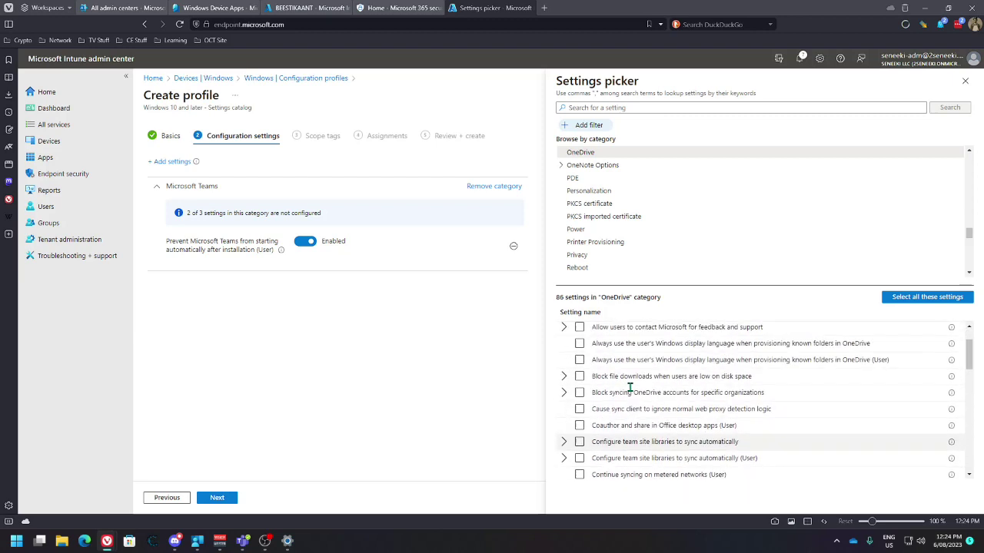
click(564, 376)
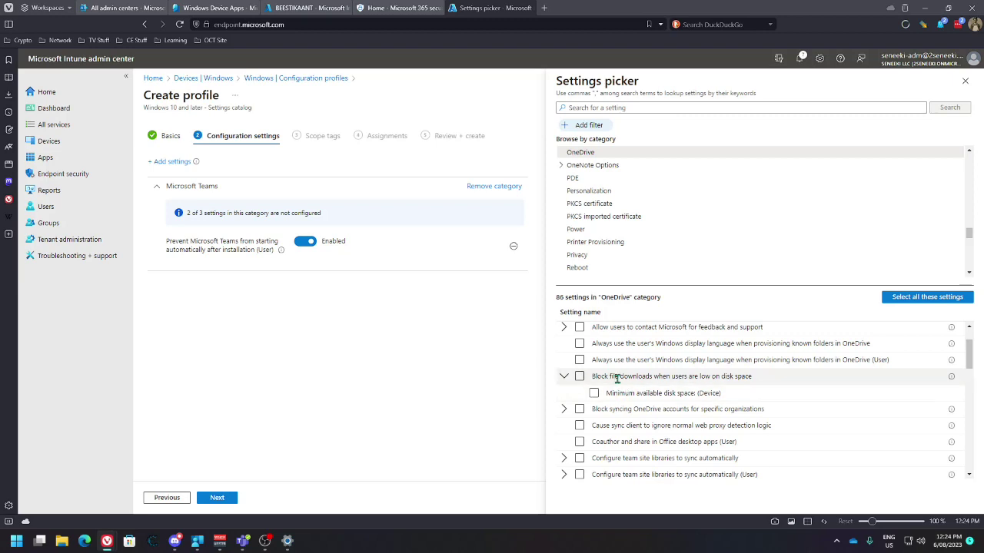
click(565, 378)
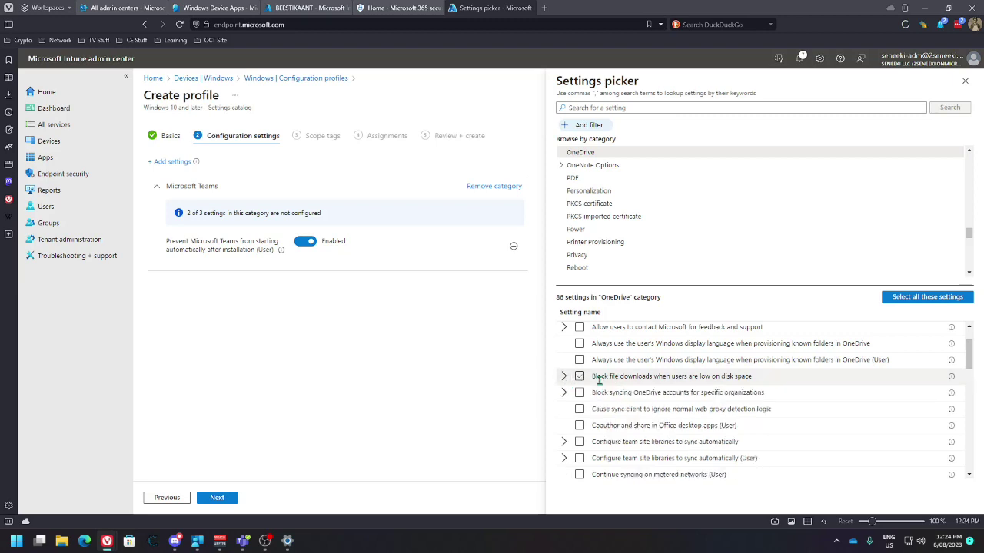
scroll(630, 389, down, 12)
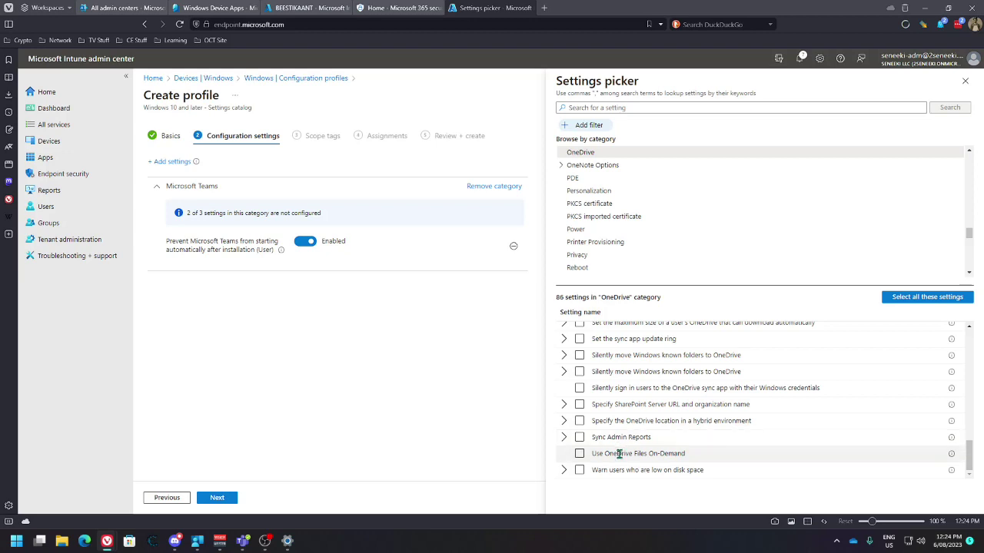
scroll(621, 448, up, 1)
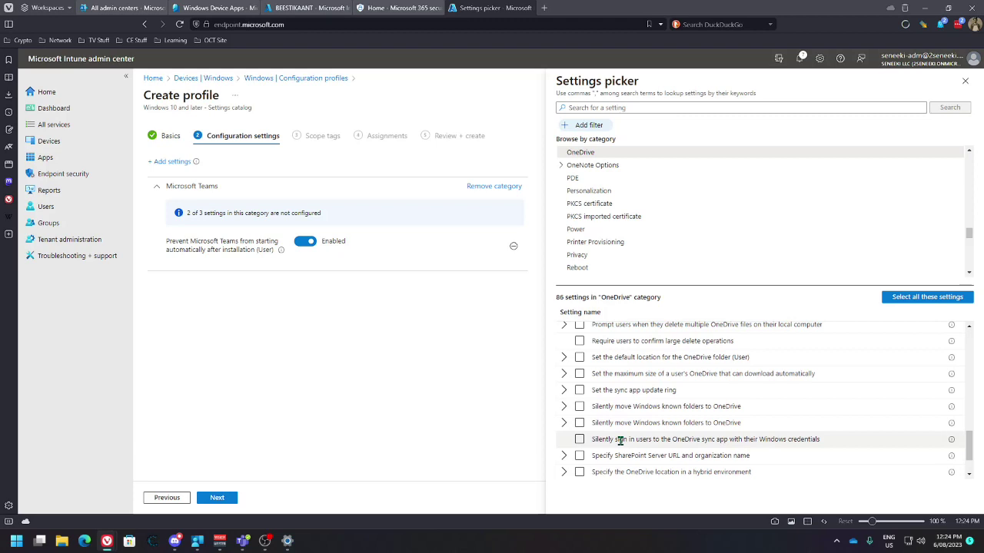
scroll(620, 440, up, 1)
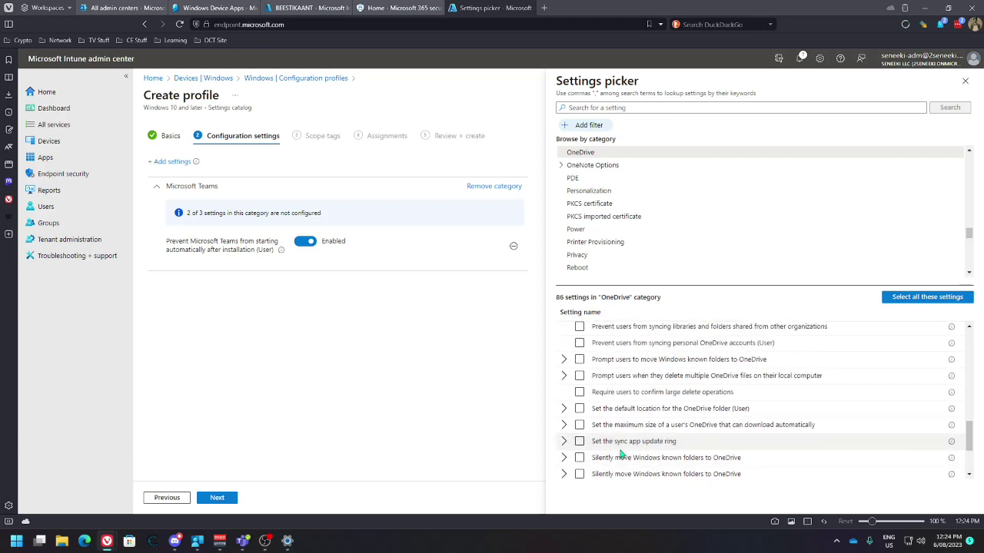
click(564, 441)
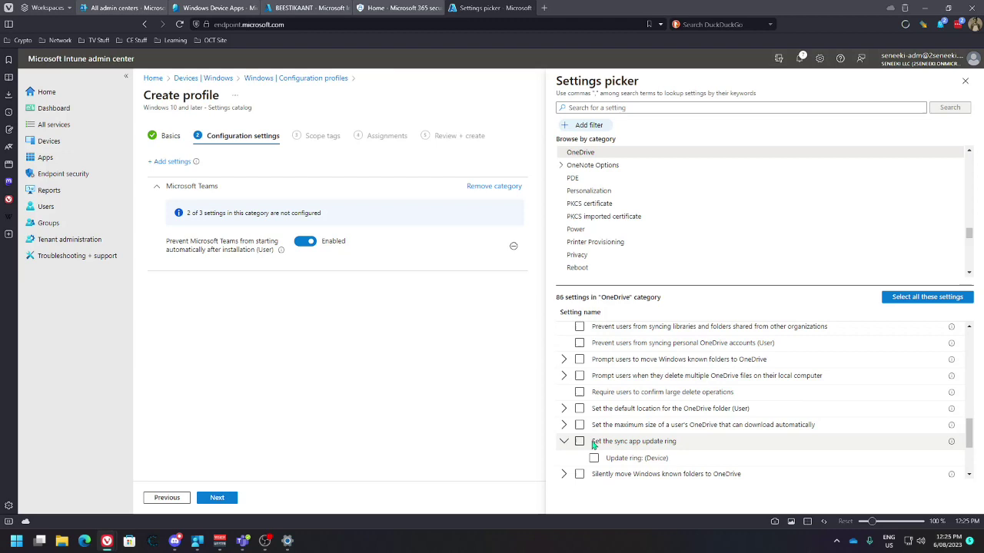
click(581, 442)
scroll(619, 438, down, 1)
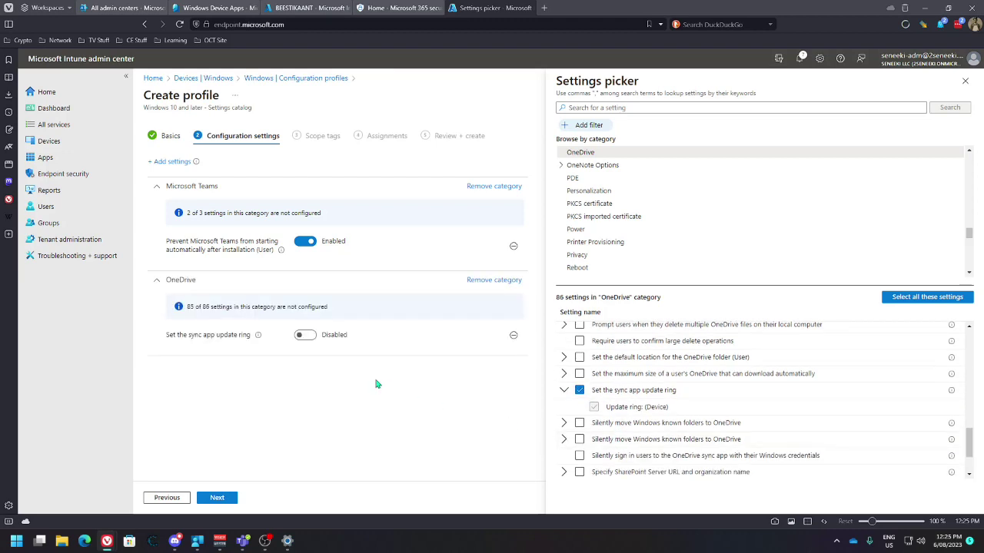
click(305, 336)
click(360, 361)
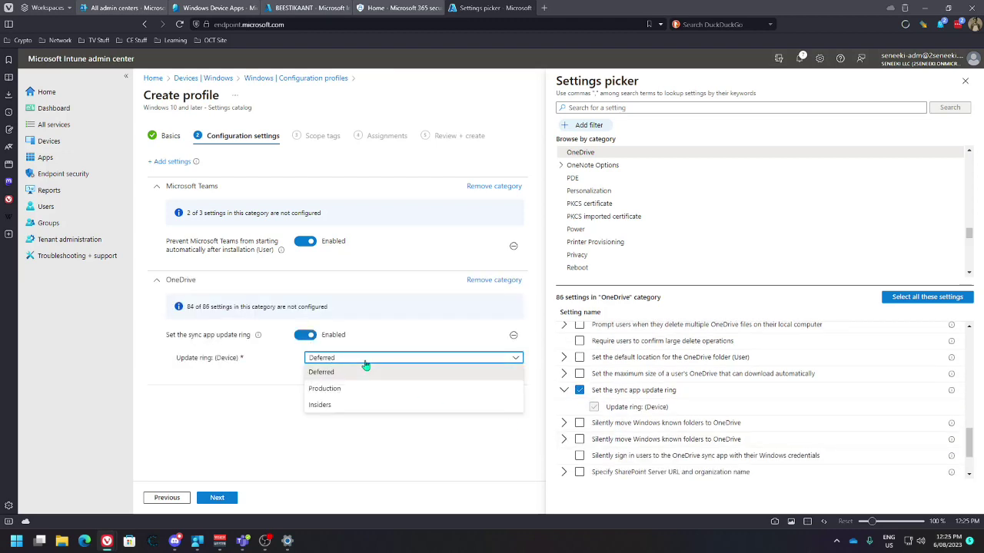
click(332, 389)
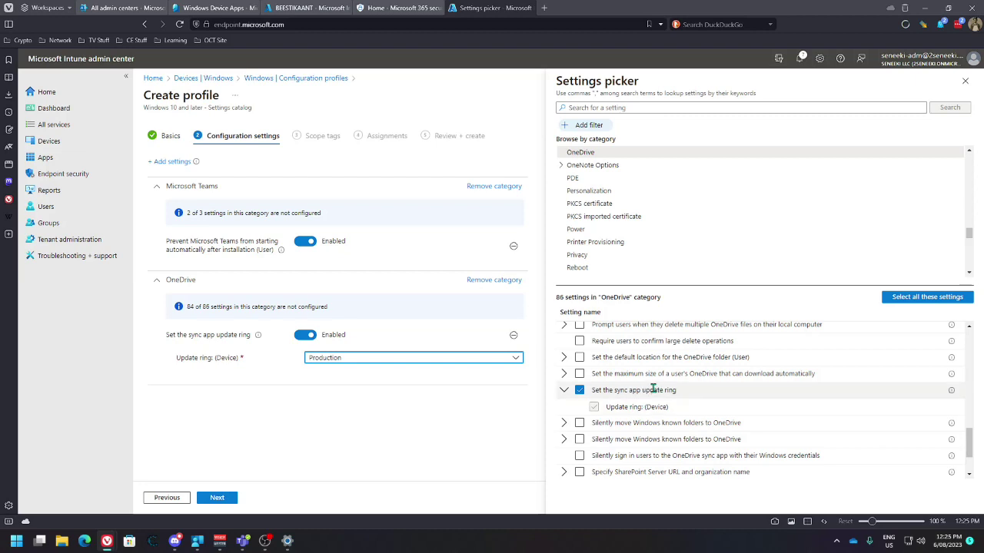
click(580, 341)
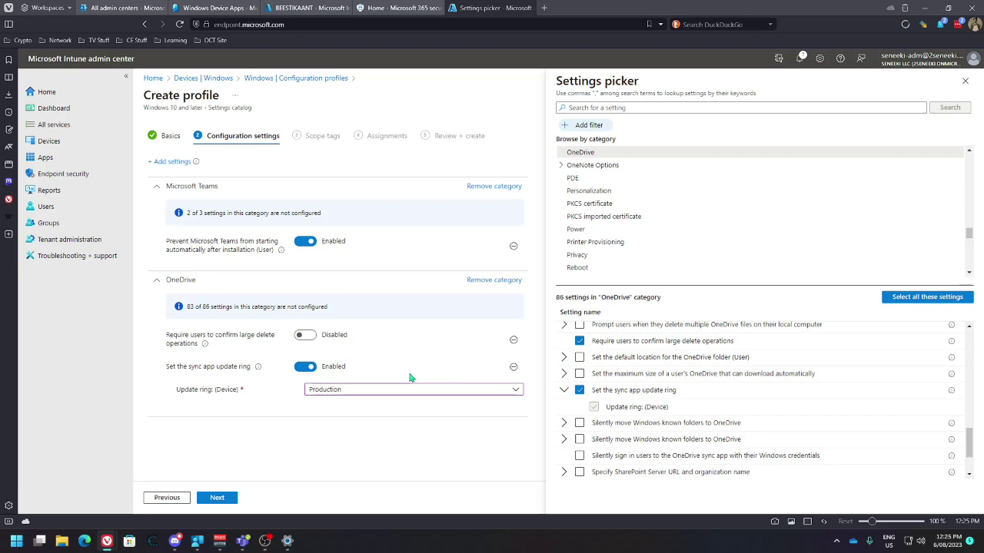
click(305, 335)
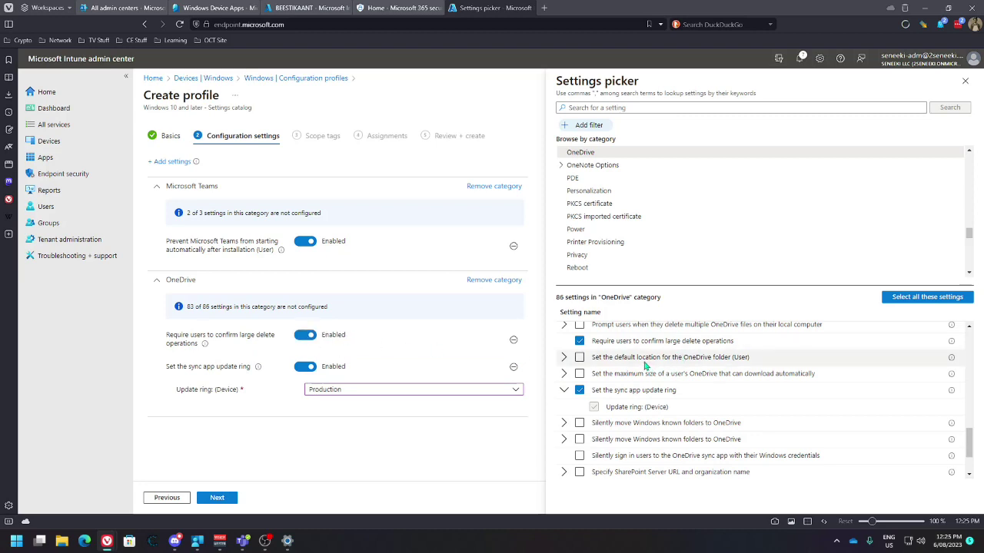
scroll(648, 369, up, 2)
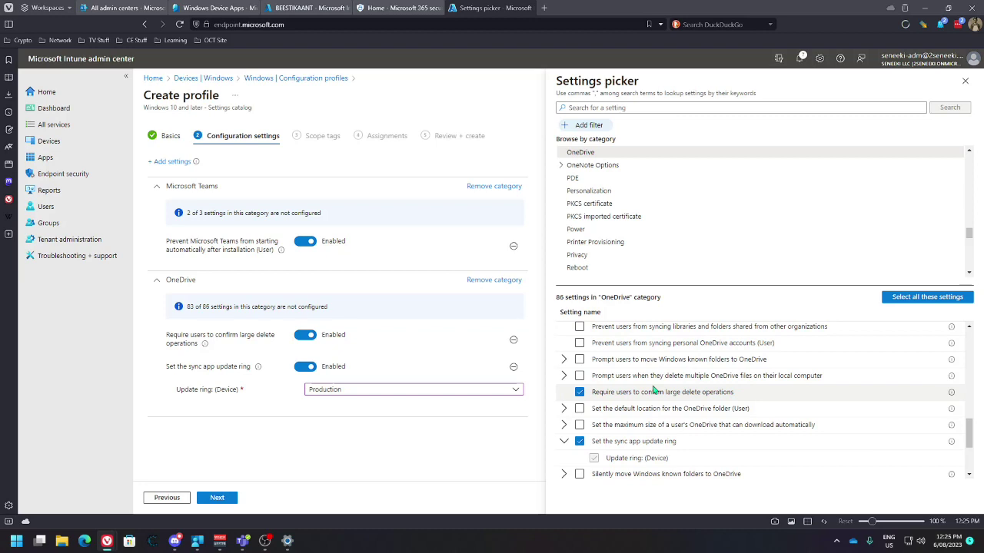
scroll(652, 391, up, 2)
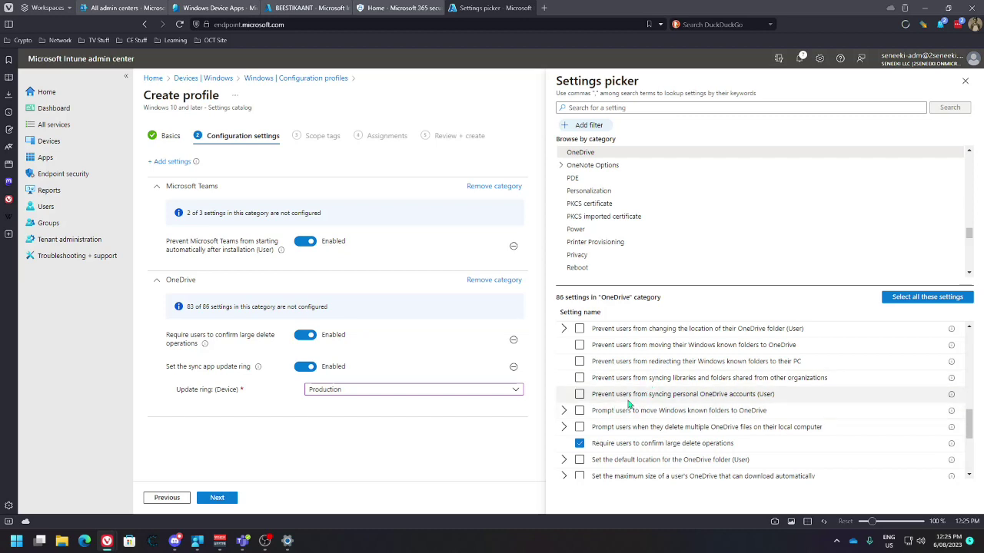
scroll(629, 404, up, 3)
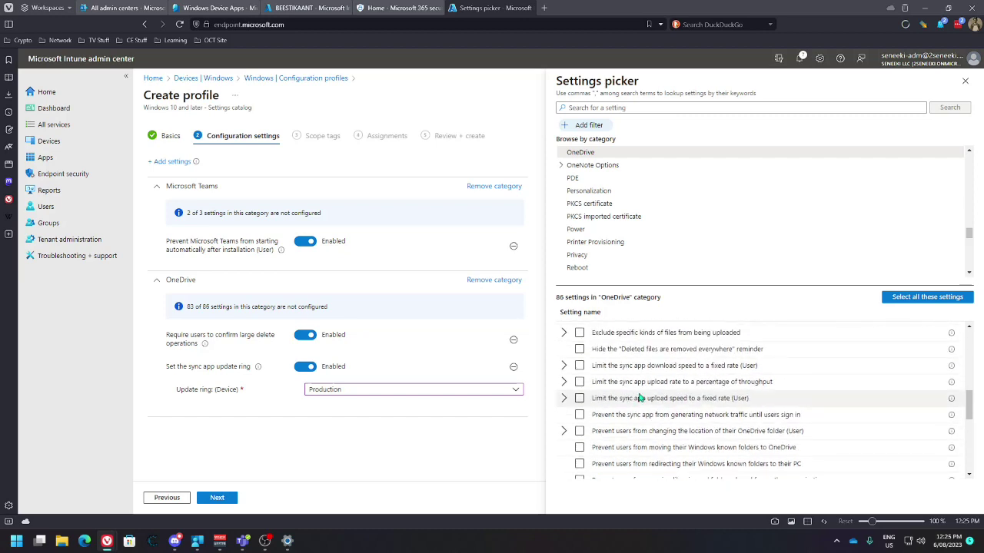
scroll(639, 399, up, 3)
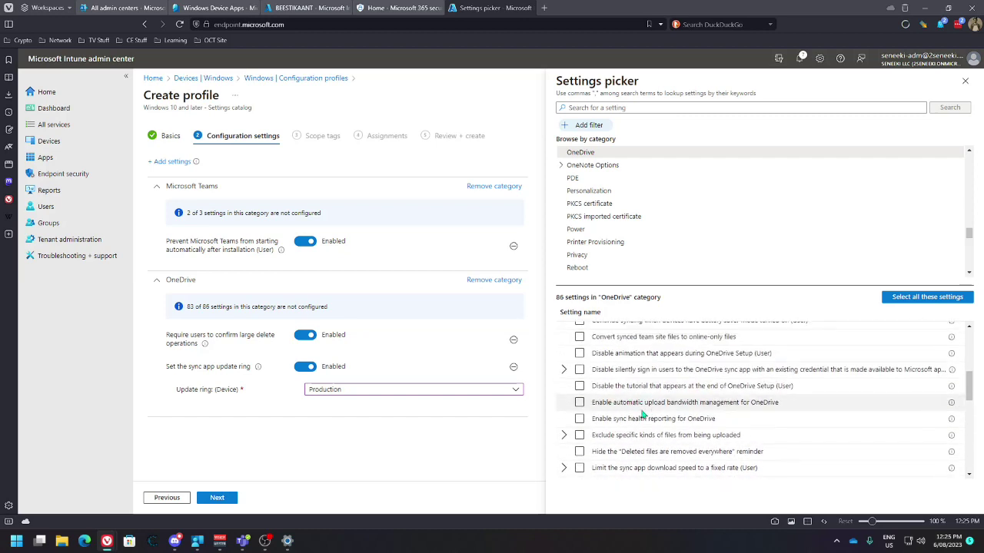
scroll(644, 412, up, 10)
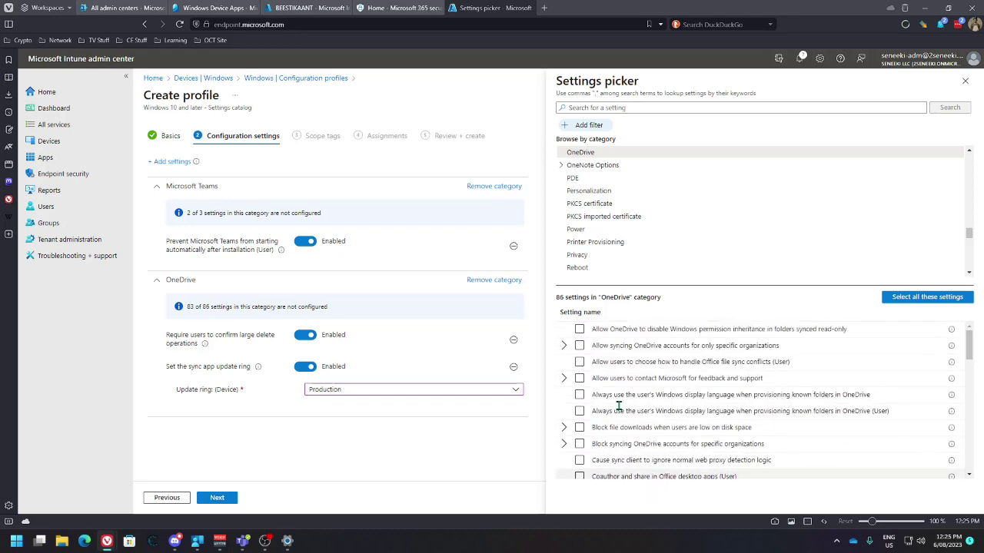
scroll(629, 384, down, 20)
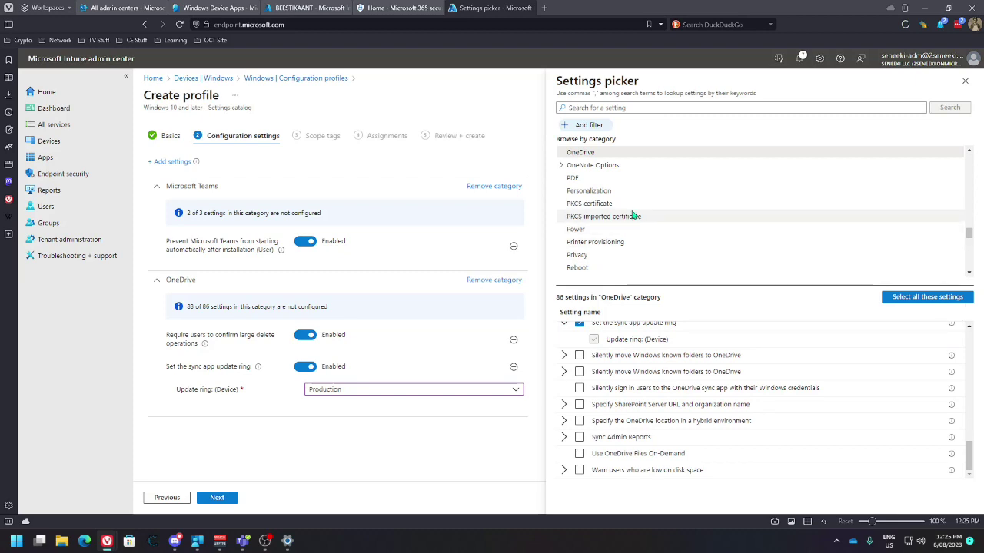
- Add Allow Hibernate from the Power category and set it to Block
click(598, 235)
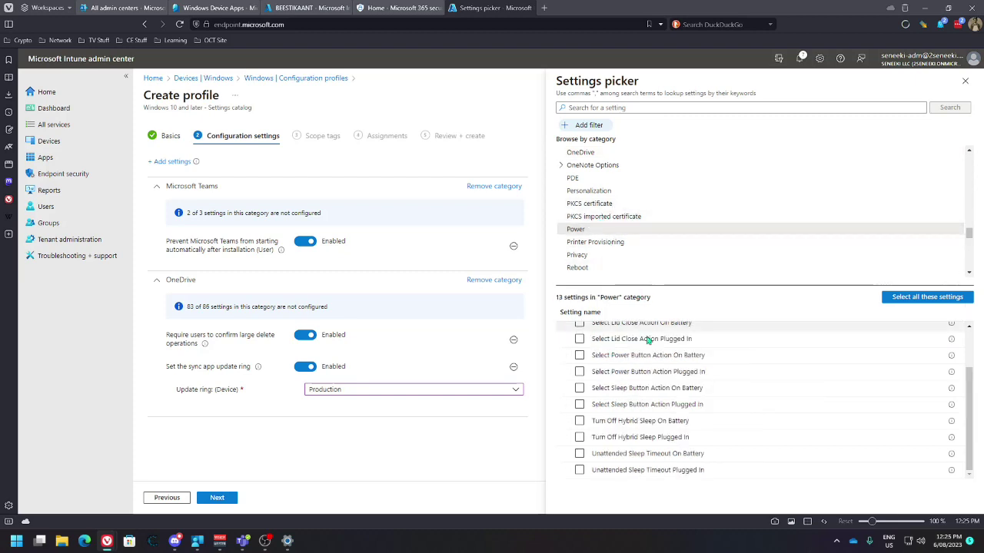
scroll(644, 385, up, 2)
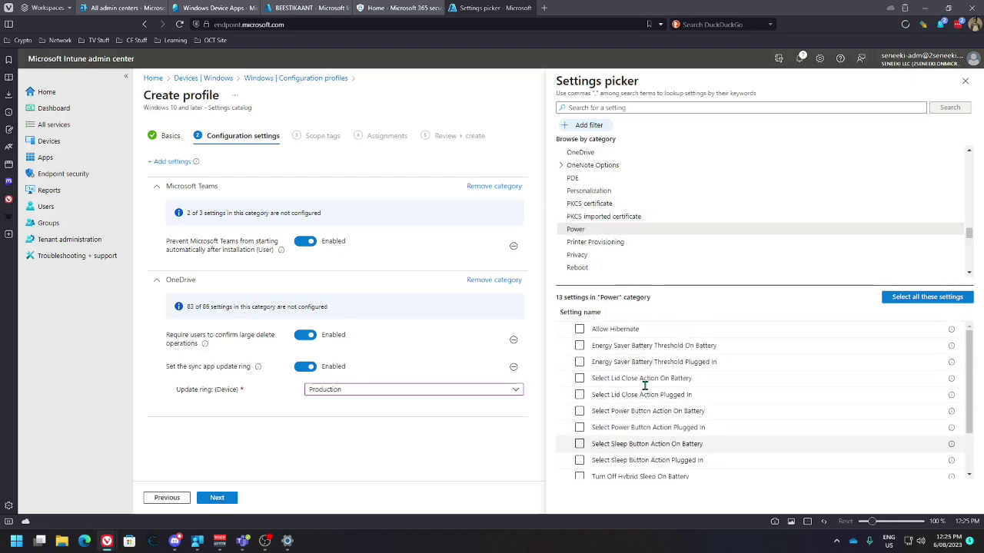
click(579, 329)
scroll(430, 391, down, 1)
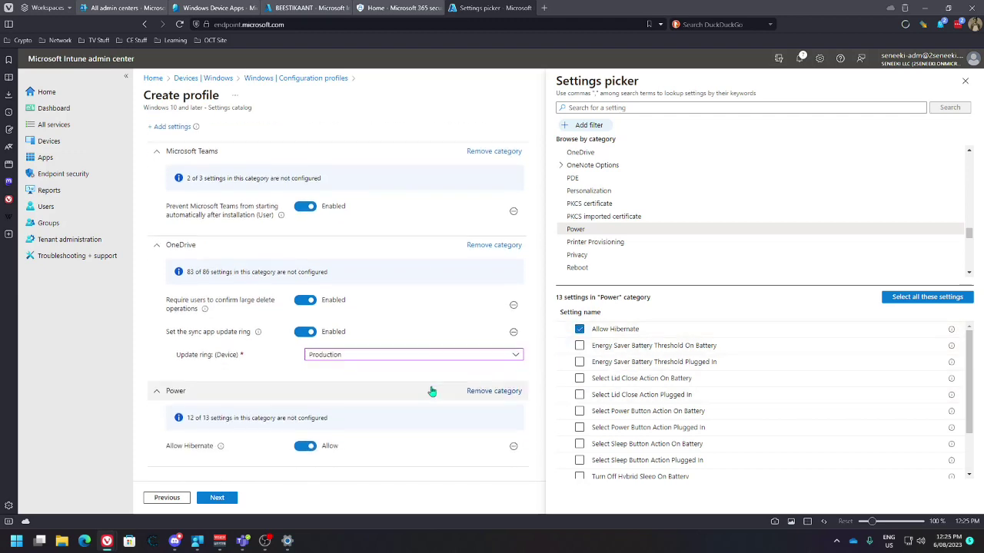
click(304, 446)
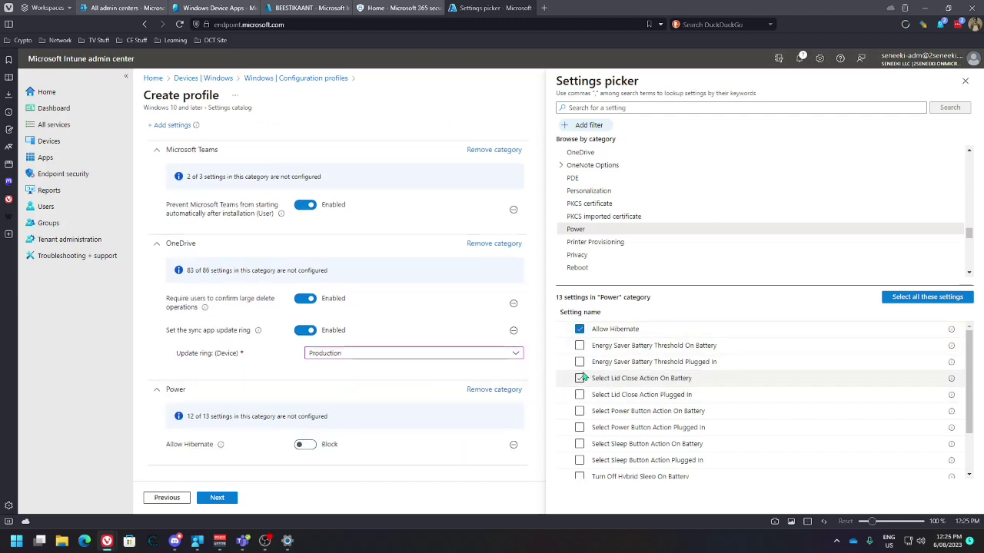
- Add Unattended Sleep Timeout Plugged In, inspect its value box, then remove it again
scroll(644, 372, down, 2)
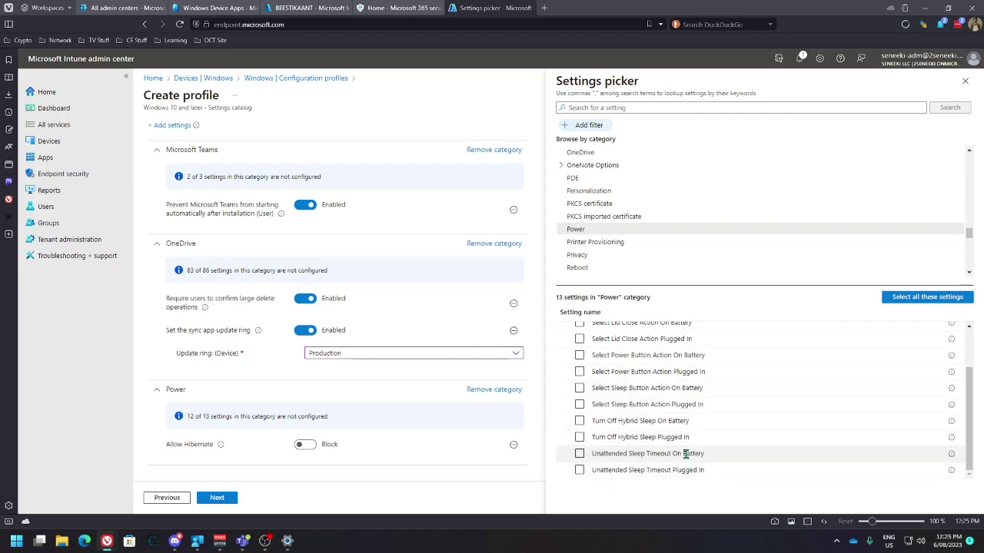
scroll(687, 440, up, 2)
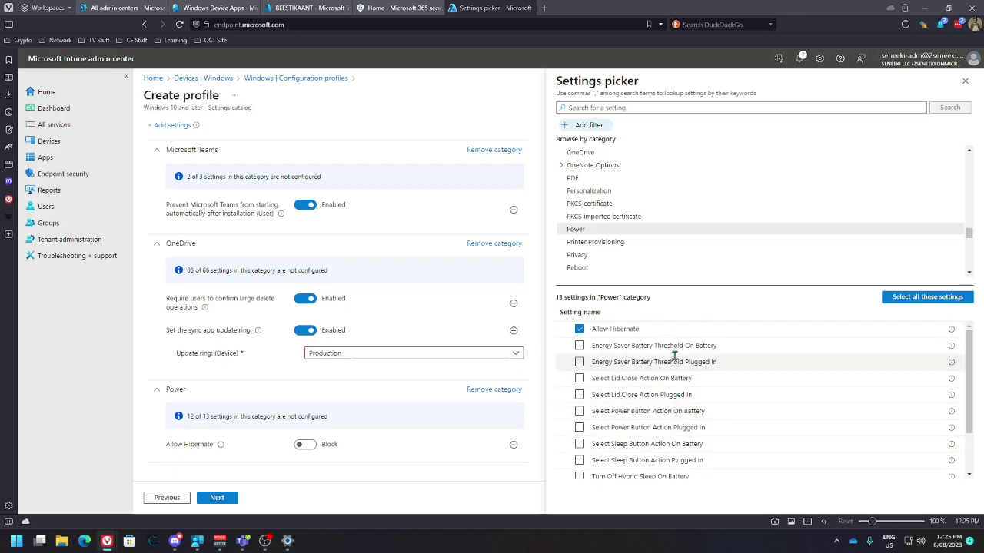
scroll(681, 362, down, 3)
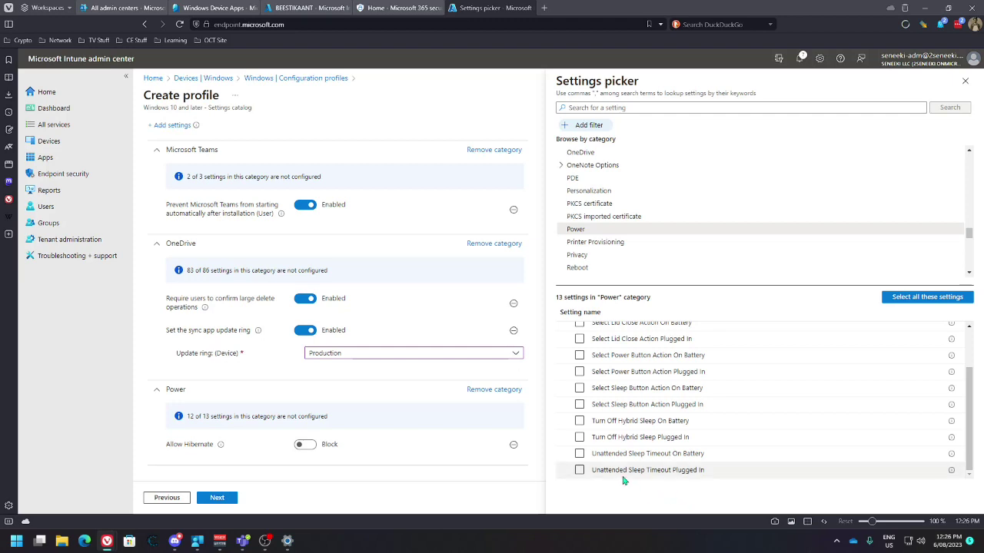
click(580, 470)
scroll(359, 438, down, 1)
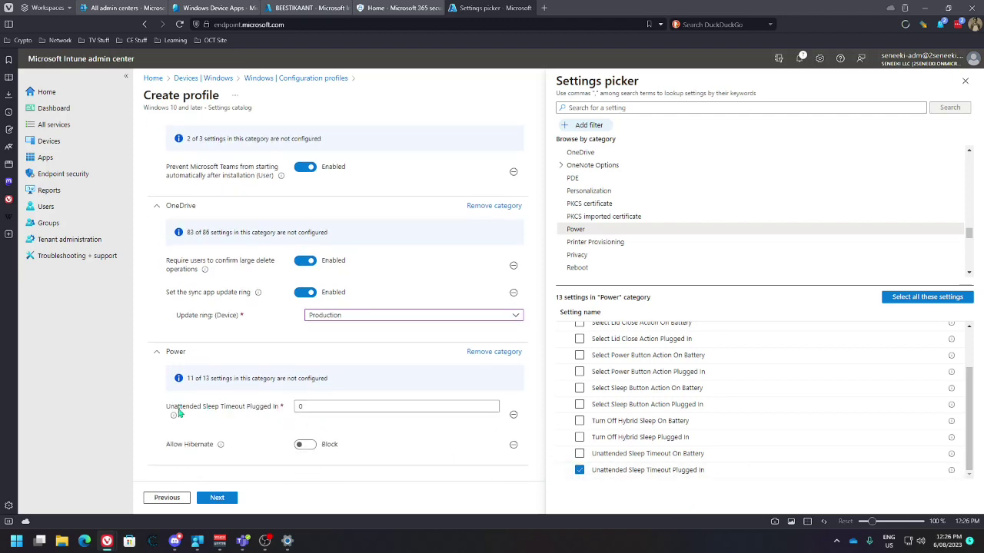
click(318, 405)
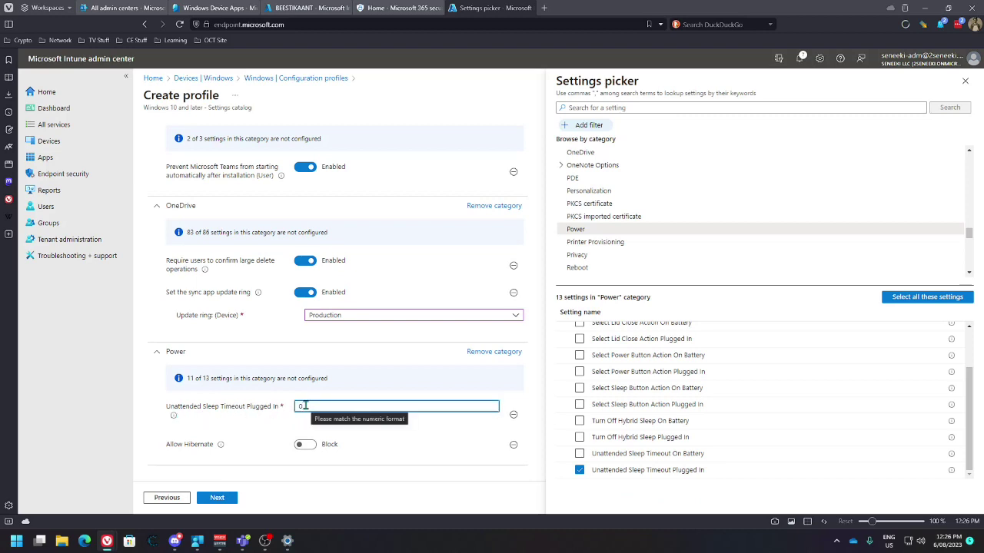
mouse_move(173, 419)
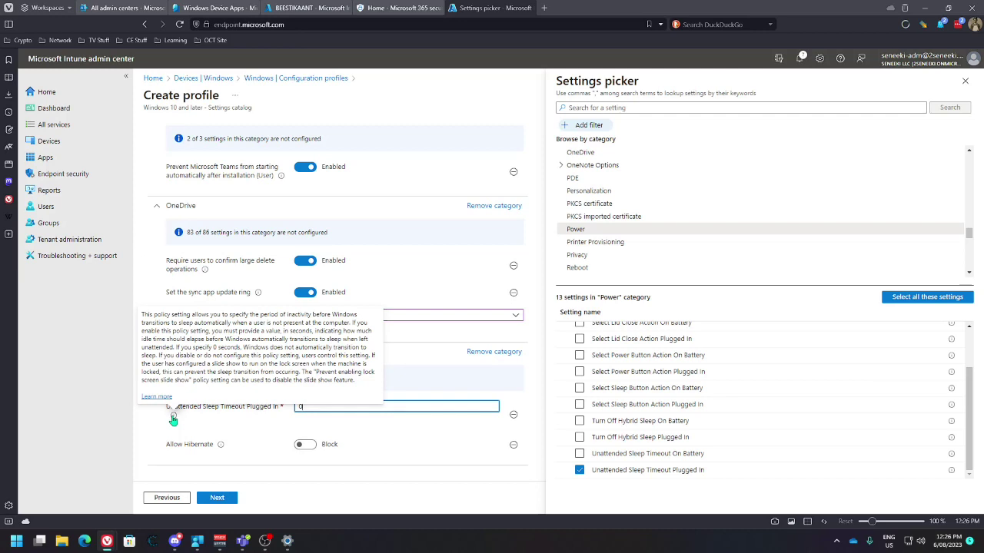
click(580, 470)
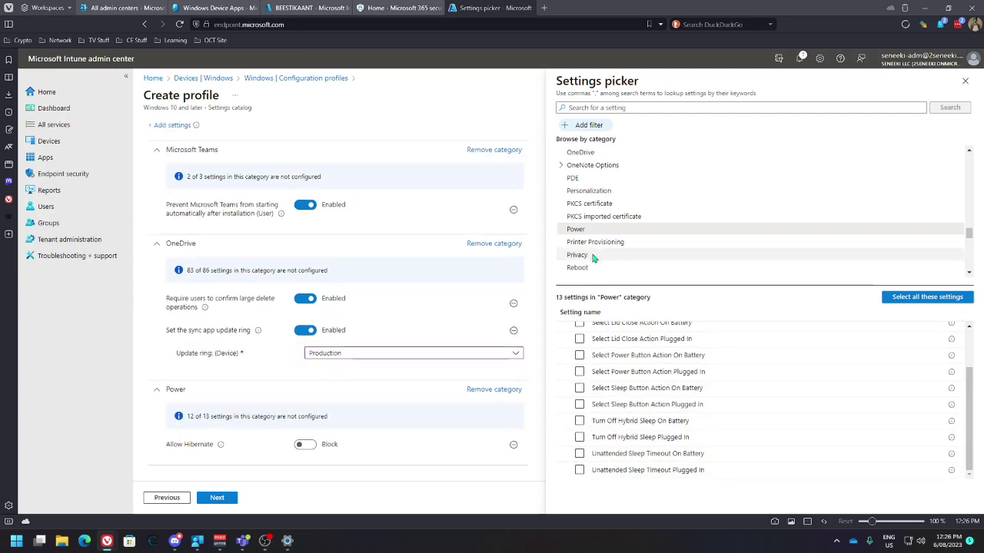
- Browse the Printer Provisioning settings, then collapse the Microsoft Teams, OneDrive and Power categories
scroll(594, 254, down, 2)
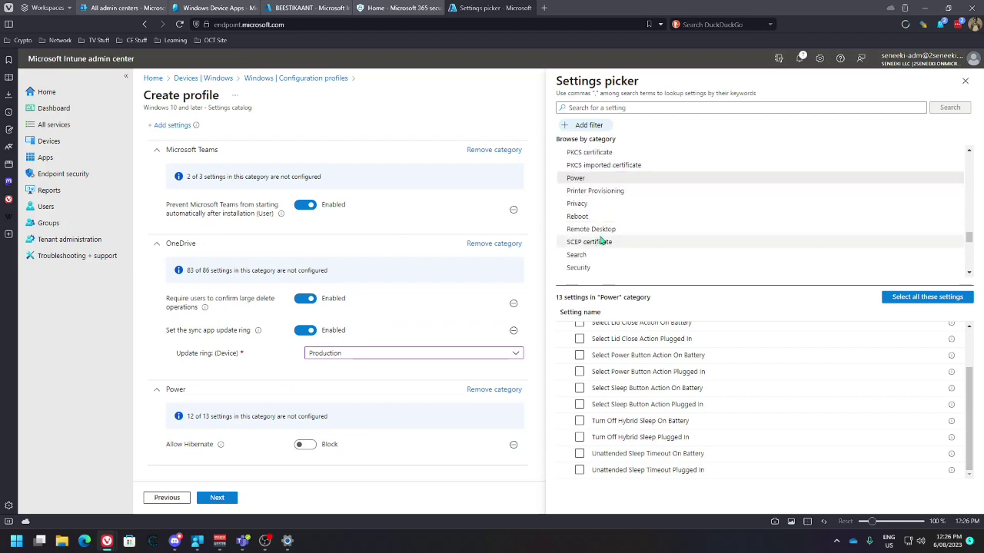
click(588, 193)
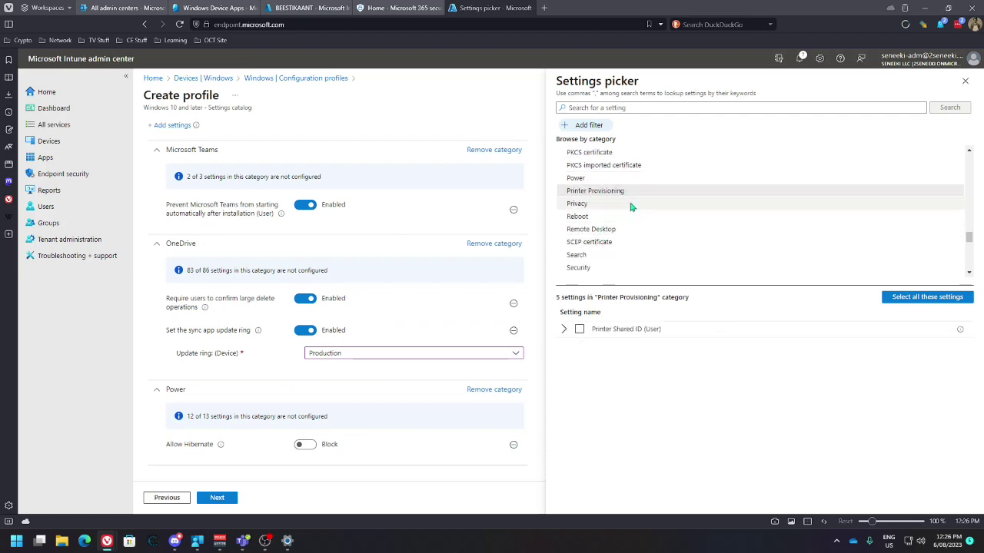
click(566, 331)
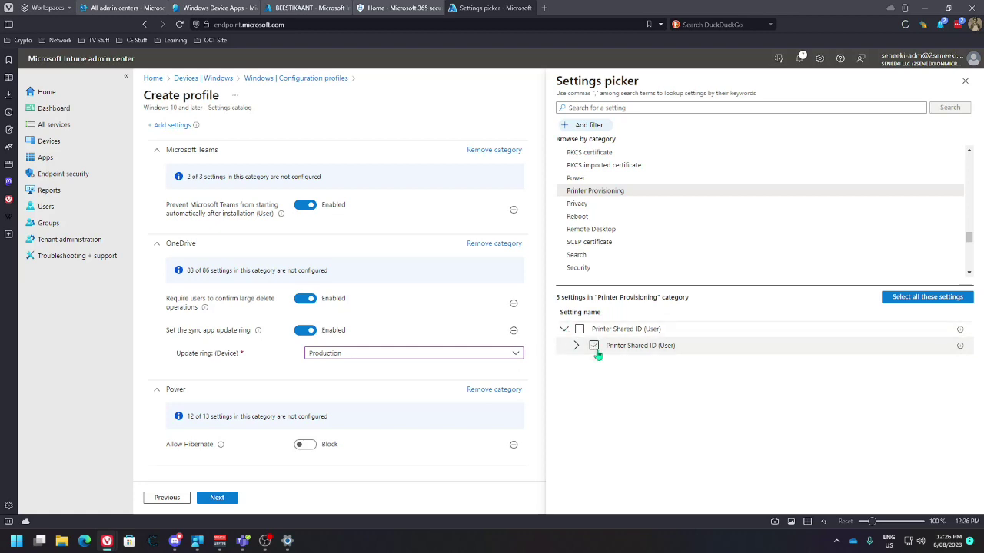
click(158, 153)
click(154, 205)
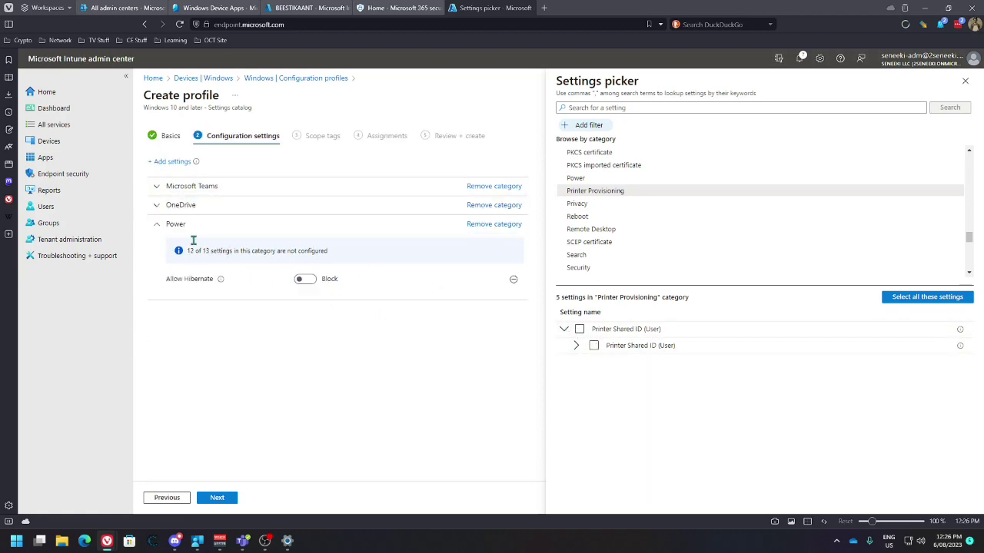
click(158, 224)
- Look through the Security category, then list the Settings category's 12 settings
scroll(626, 259, down, 1)
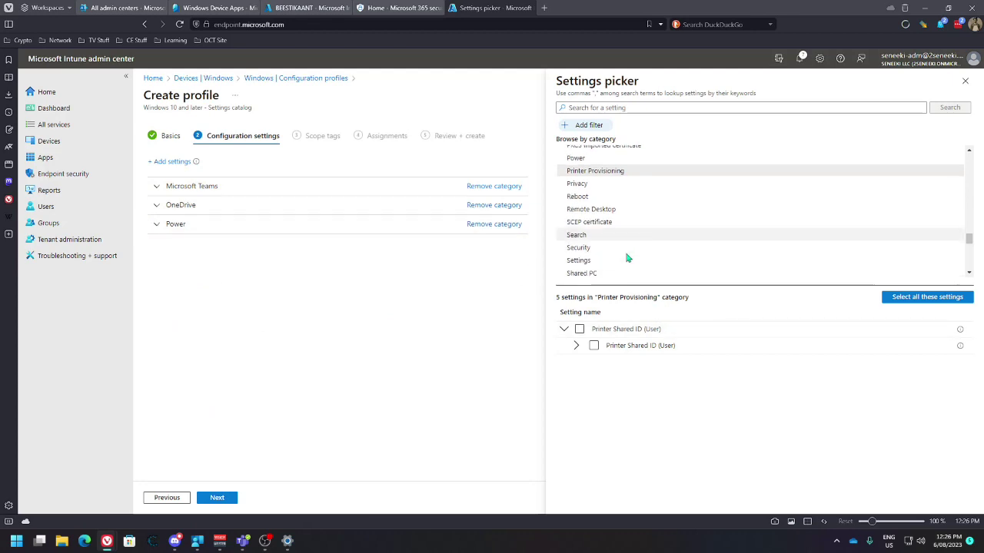
scroll(627, 258, down, 1)
click(594, 217)
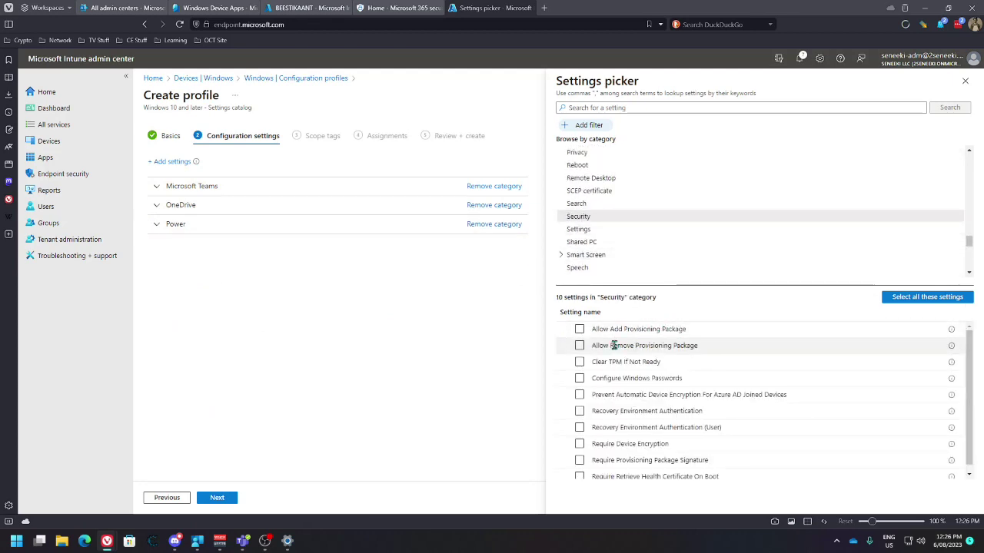
scroll(610, 375, down, 1)
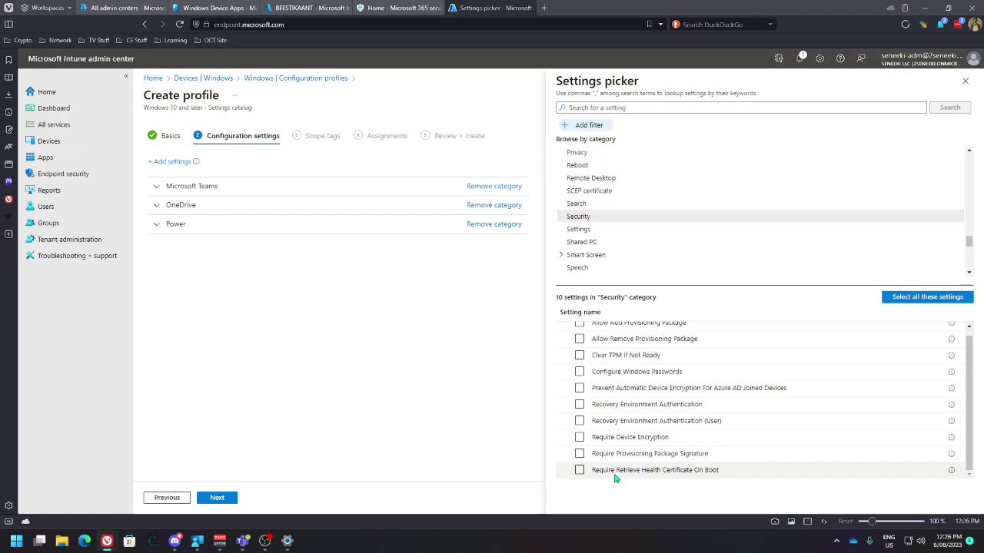
scroll(607, 407, up, 1)
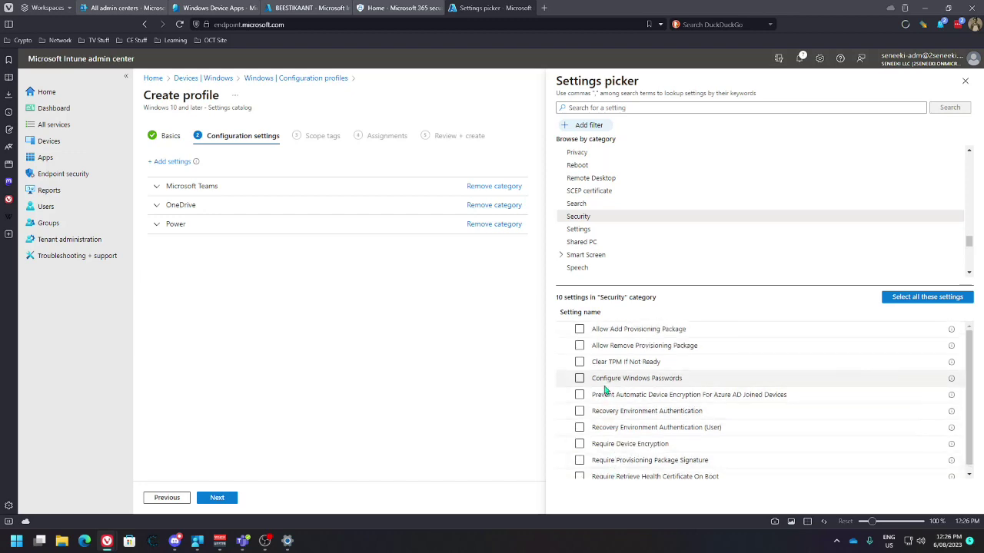
click(584, 230)
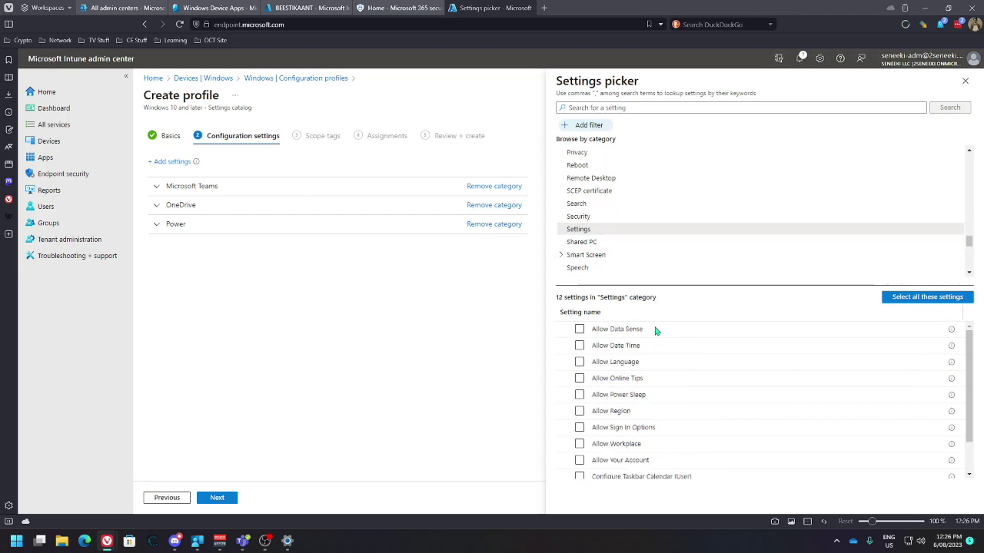
- Add and then remove Allow Power Sleep and Allow Your Account
scroll(657, 353, down, 1)
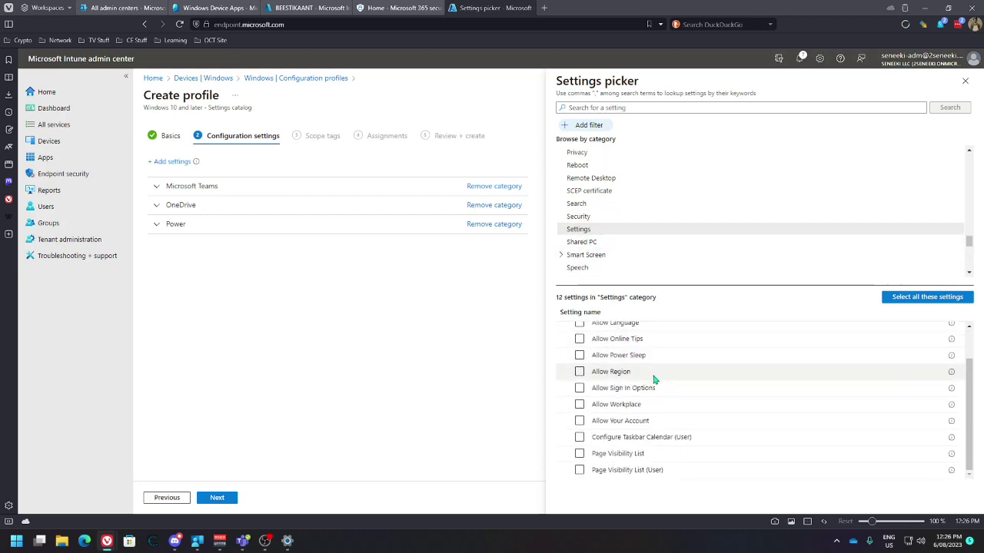
click(579, 355)
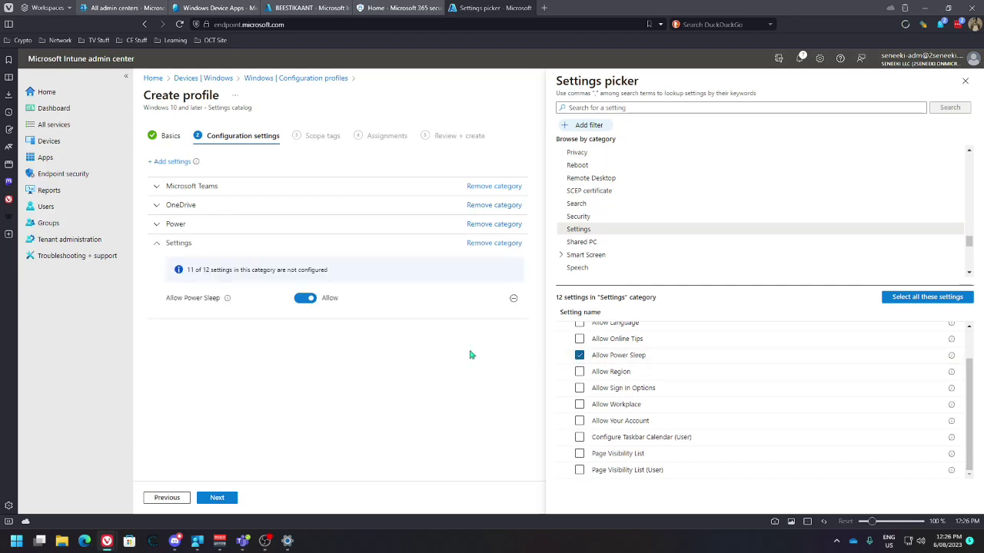
mouse_move(227, 300)
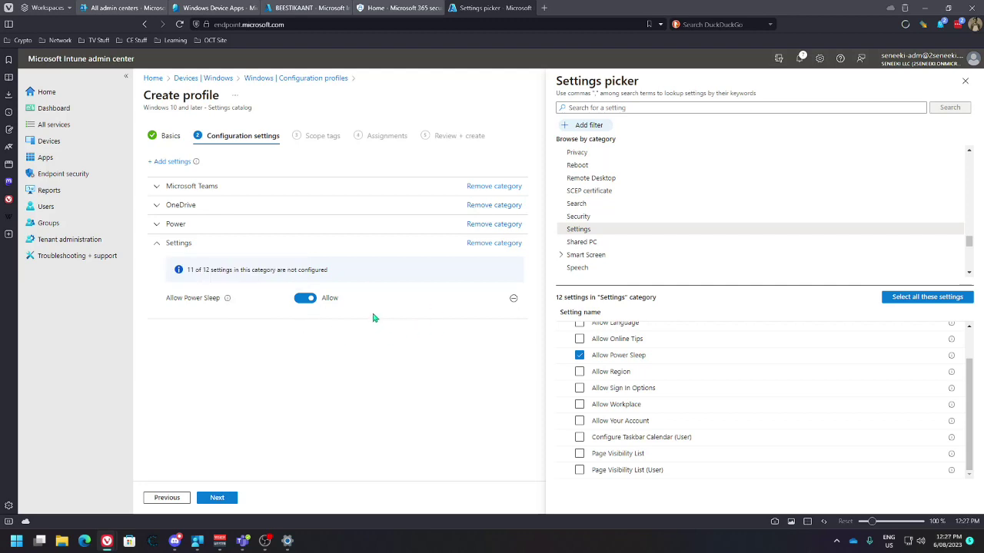
click(580, 355)
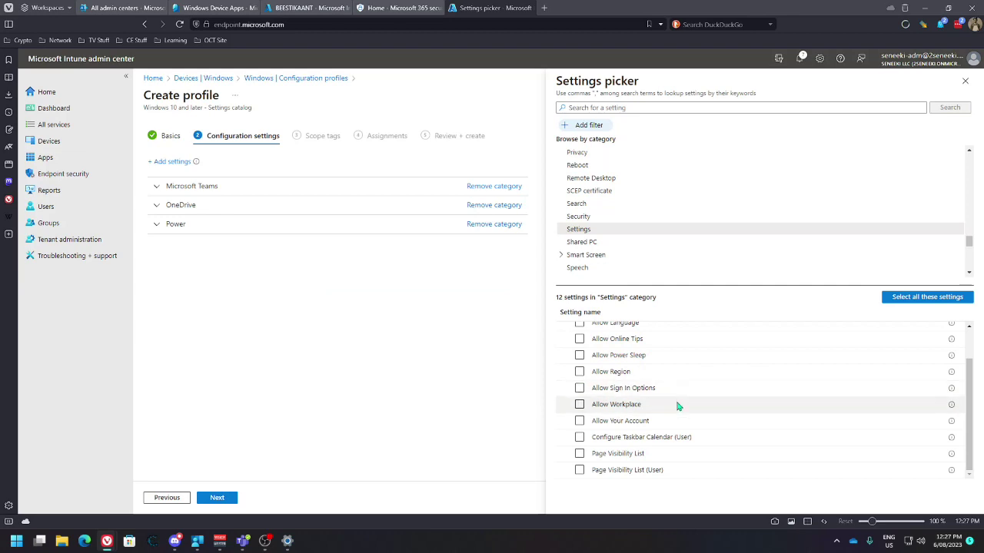
click(579, 421)
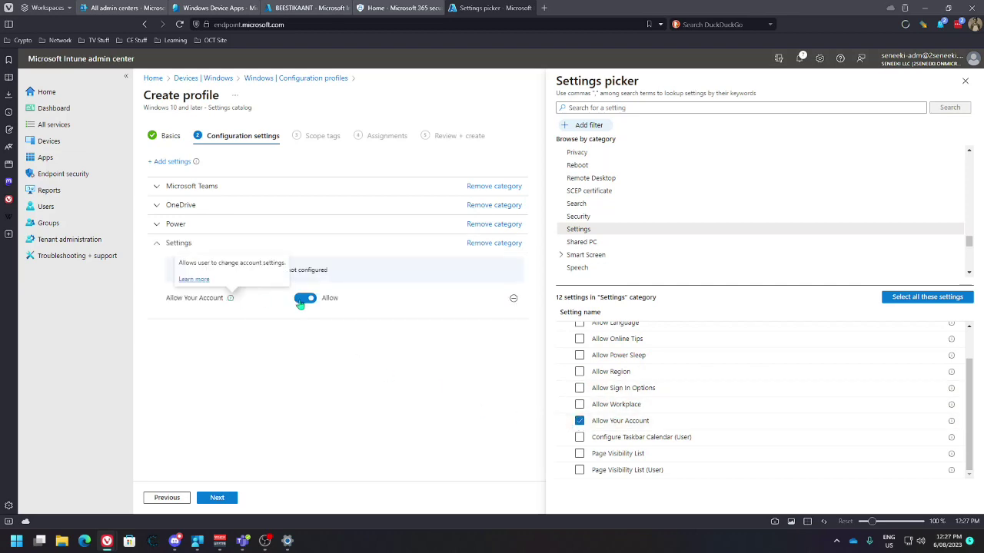
click(582, 421)
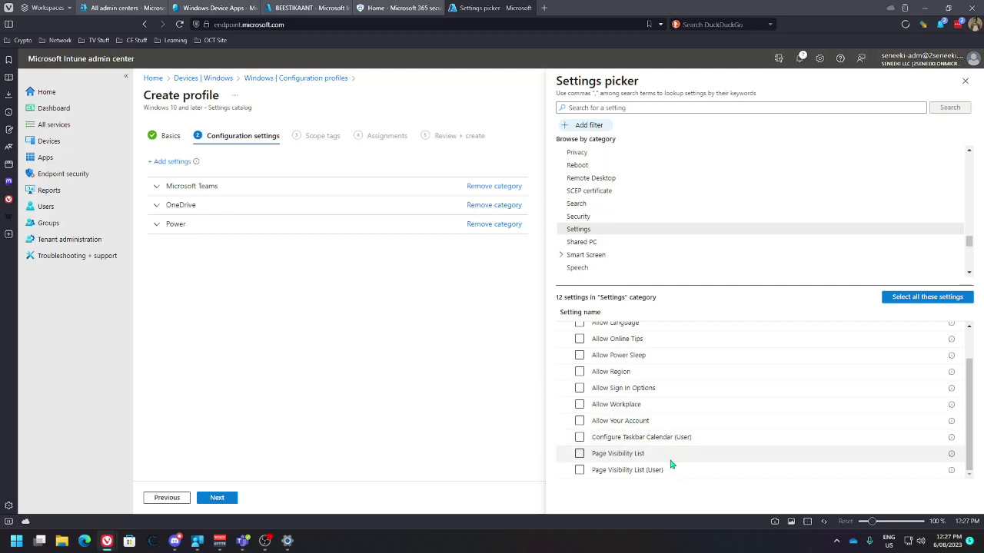
- Add and remove Allow Online Tips, then list the Remote Desktop category's settings
scroll(668, 458, up, 2)
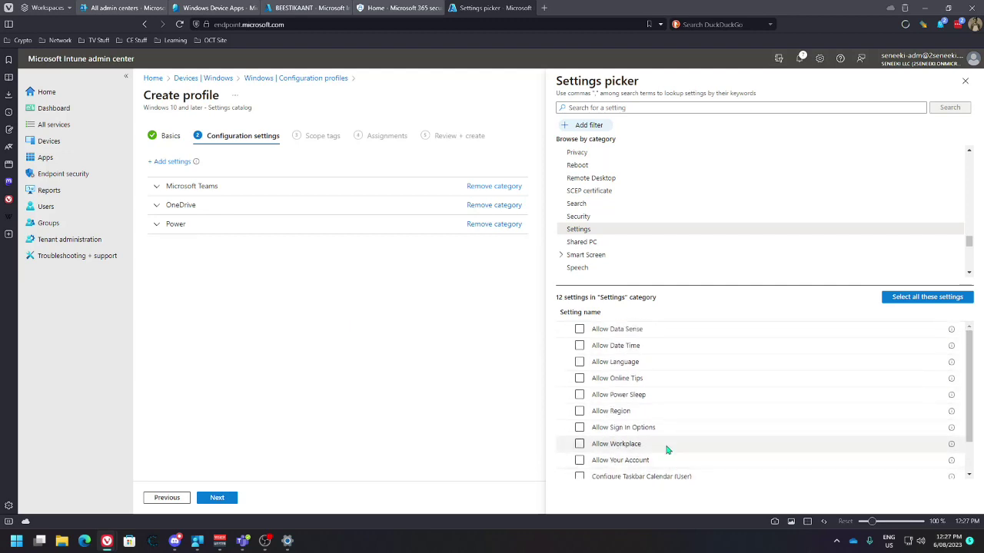
click(580, 363)
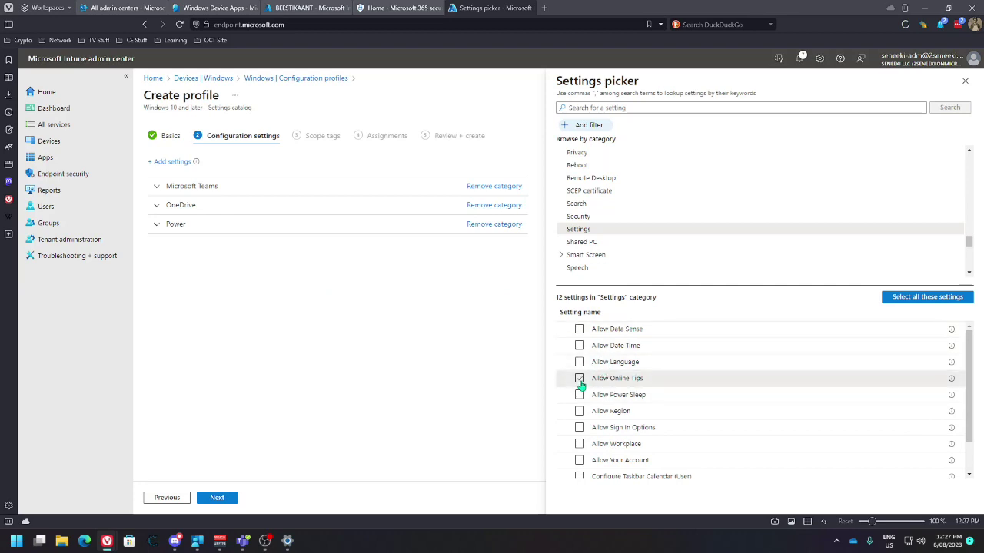
click(579, 379)
mouse_move(223, 301)
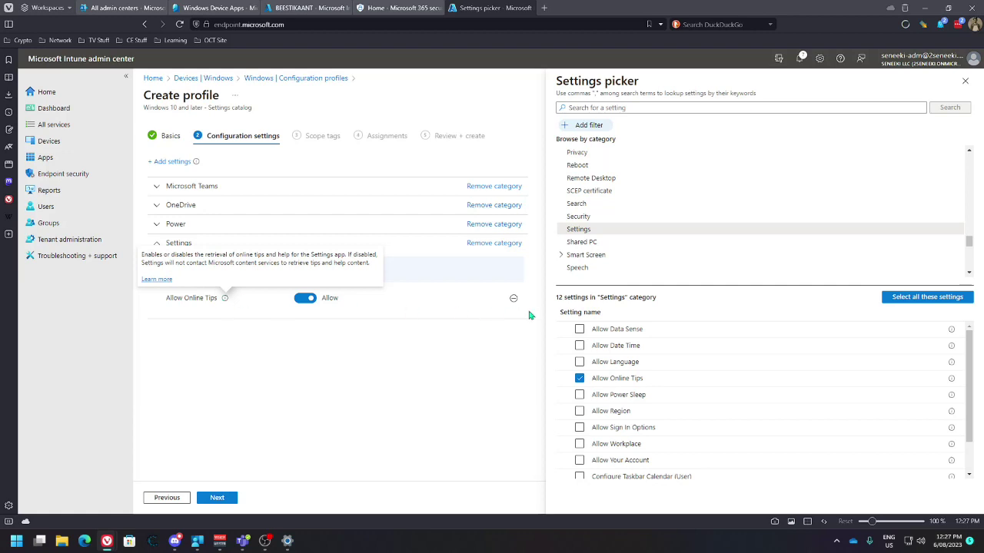
click(579, 378)
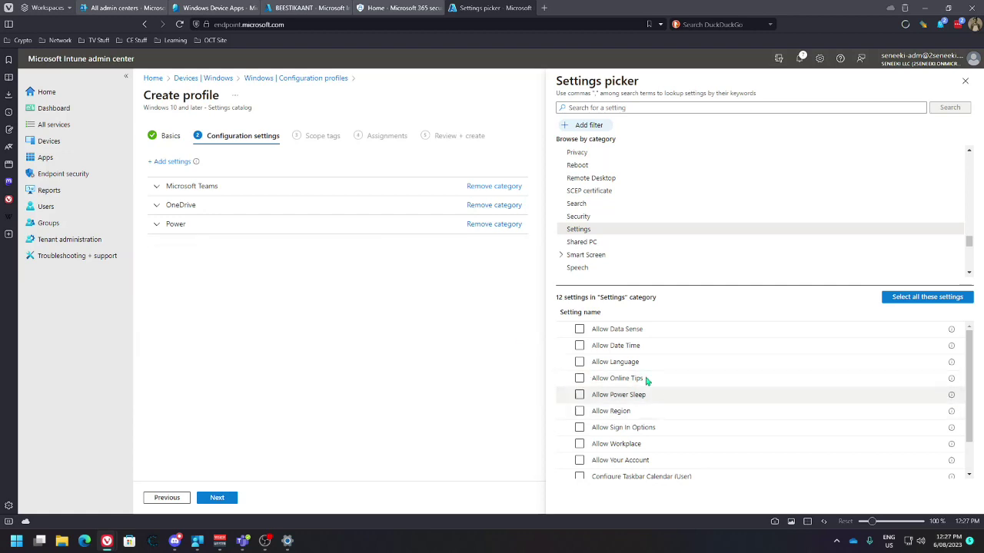
scroll(613, 251, up, 1)
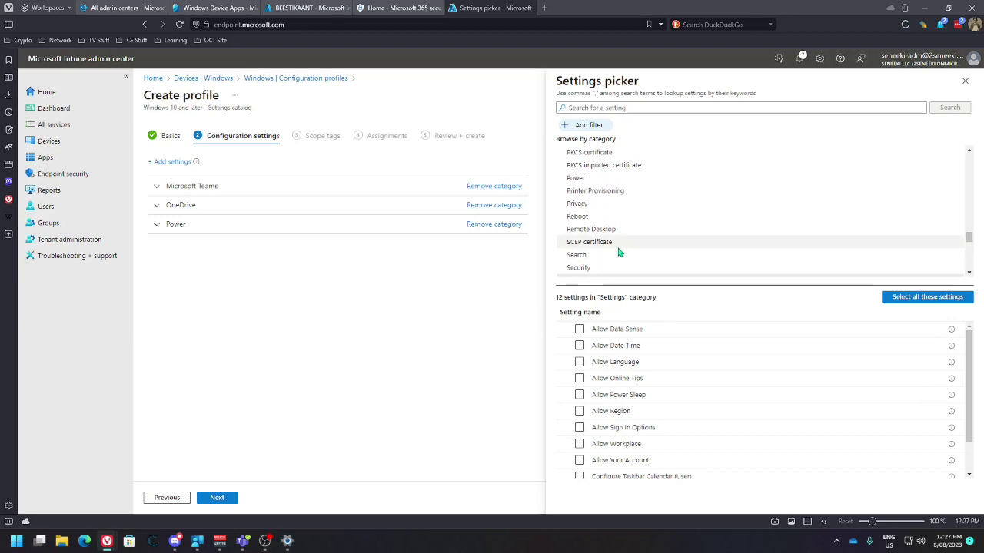
click(611, 231)
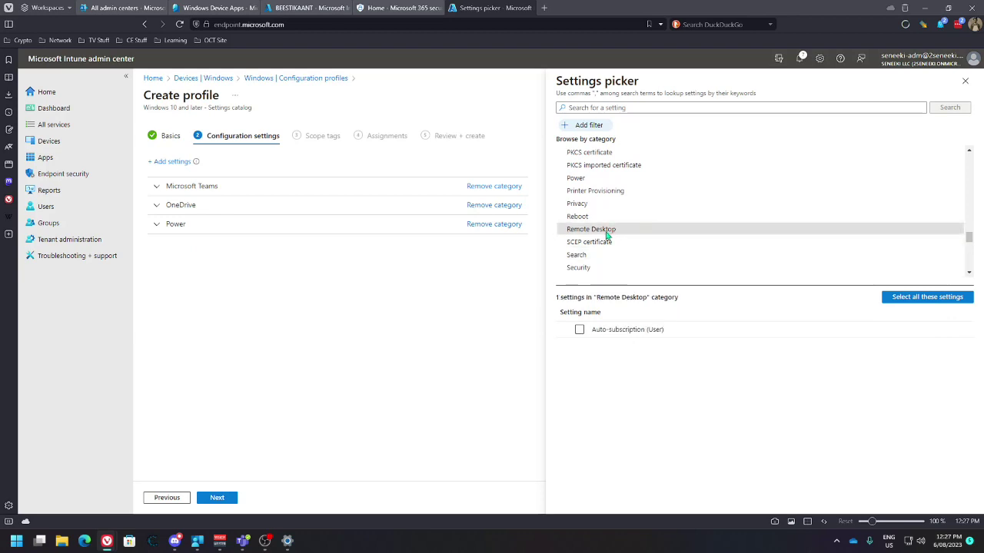
- Expand OneNote Options and list the 28 settings in its Other subcategory
click(581, 329)
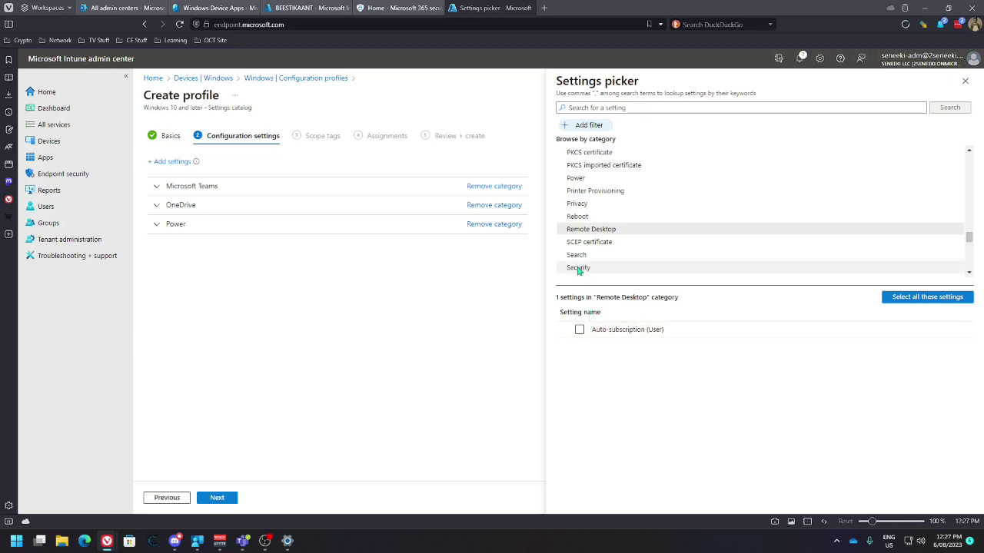
scroll(584, 246, up, 2)
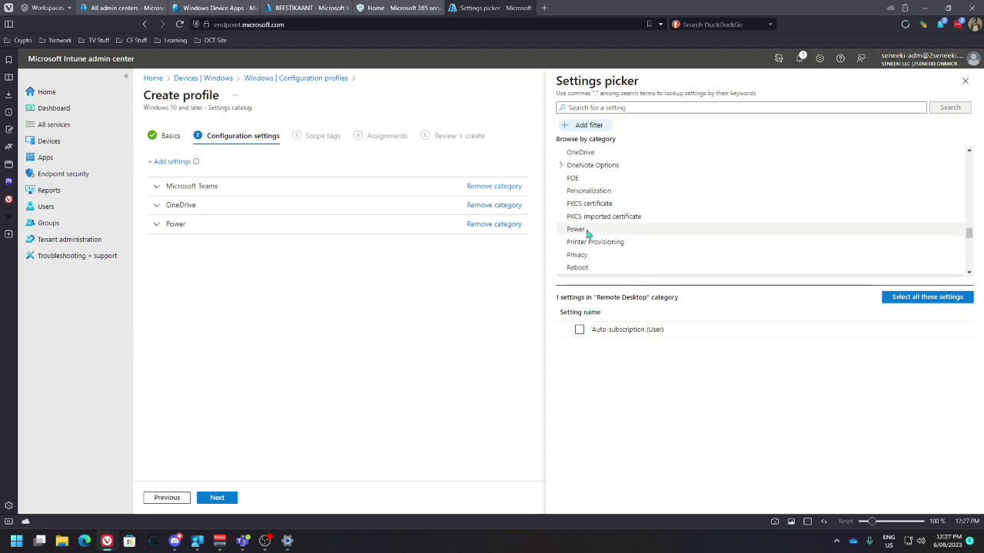
scroll(608, 223, up, 4)
scroll(584, 230, down, 2)
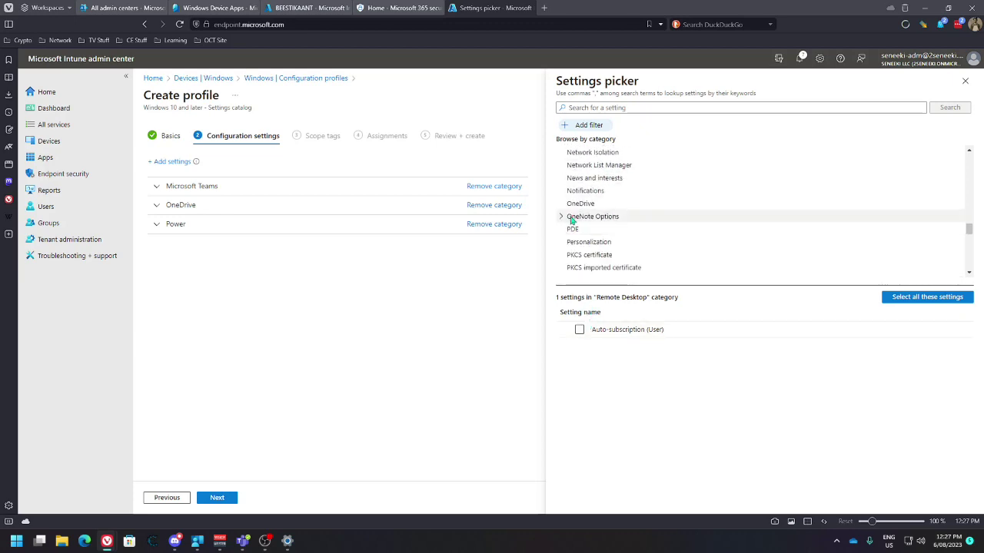
click(560, 217)
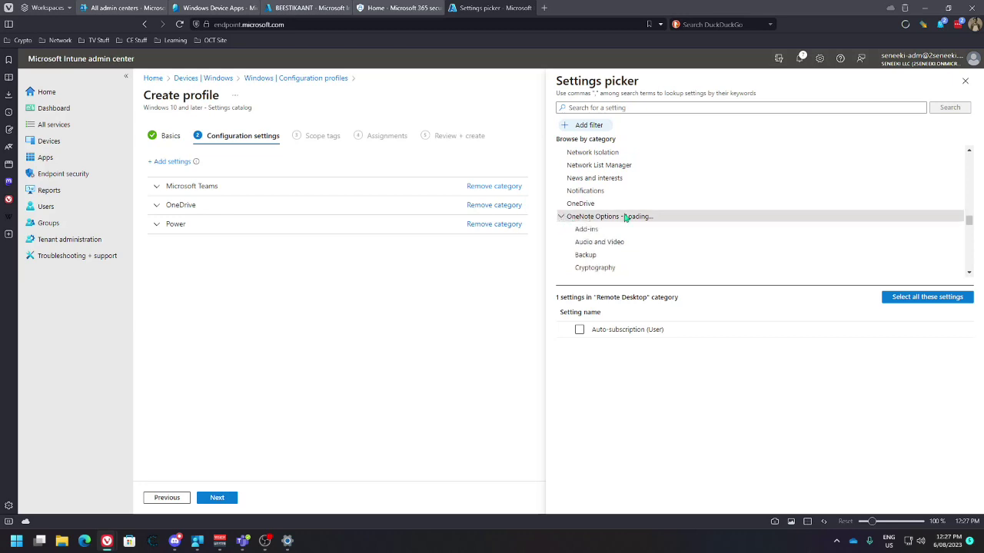
scroll(632, 244, down, 4)
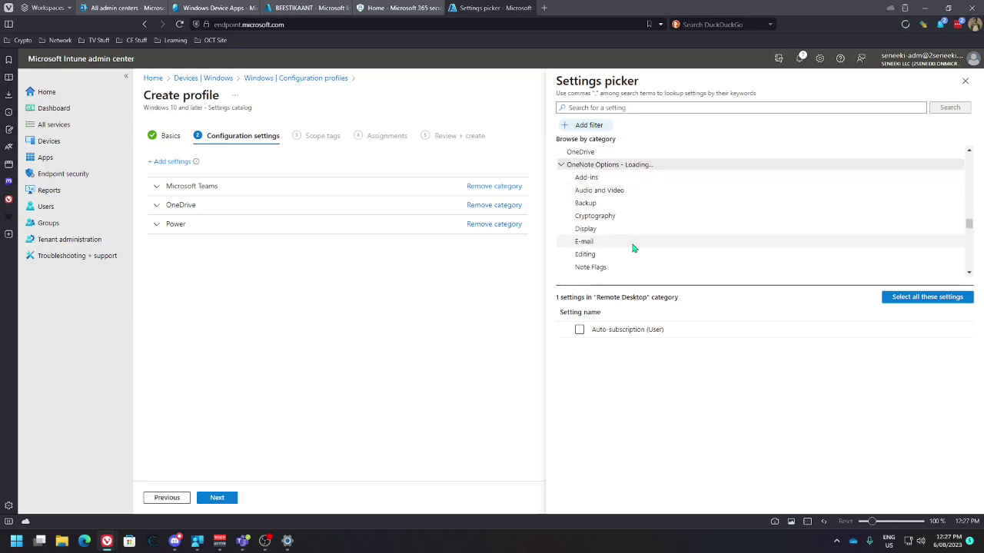
scroll(632, 245, down, 2)
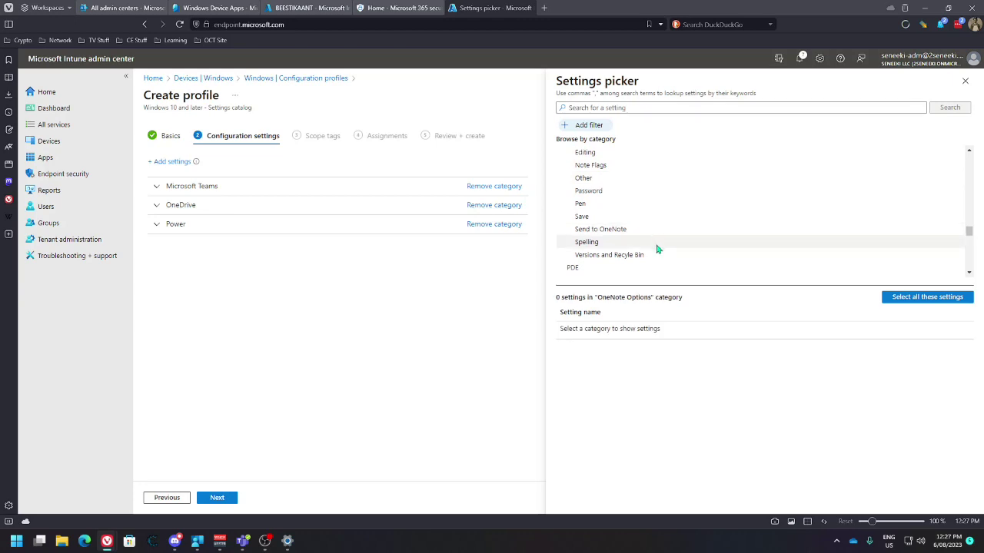
scroll(657, 249, down, 2)
scroll(648, 229, down, 3)
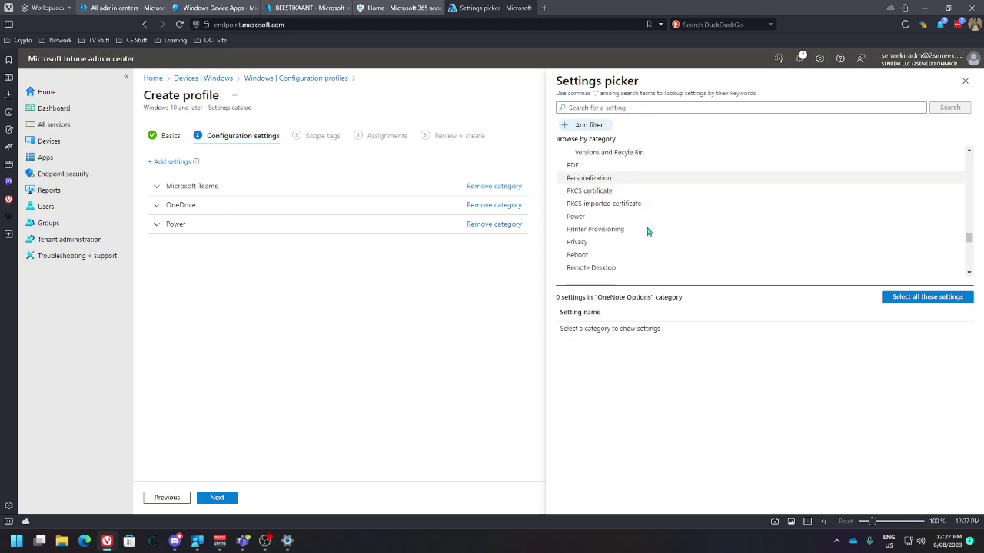
scroll(647, 231, up, 3)
scroll(647, 230, up, 2)
scroll(643, 231, up, 2)
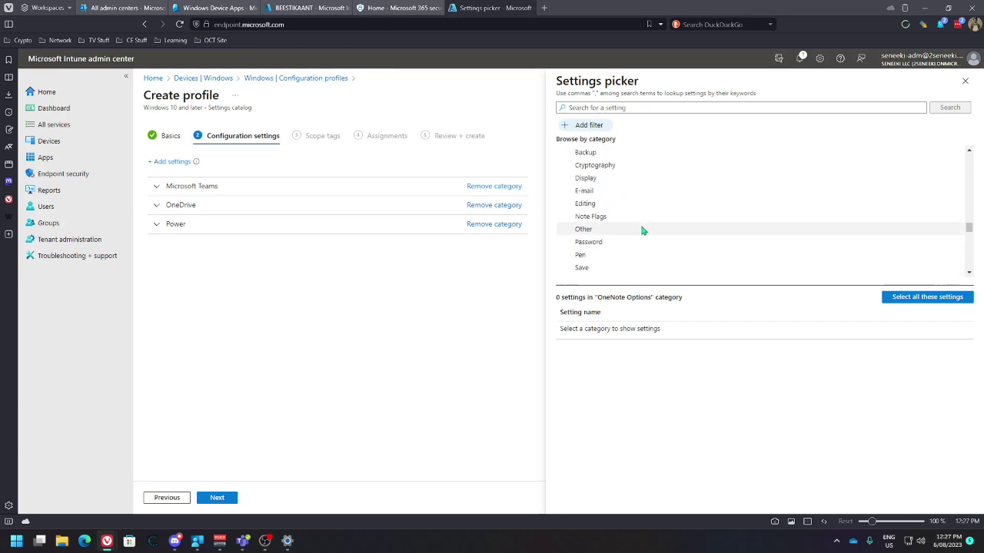
click(636, 232)
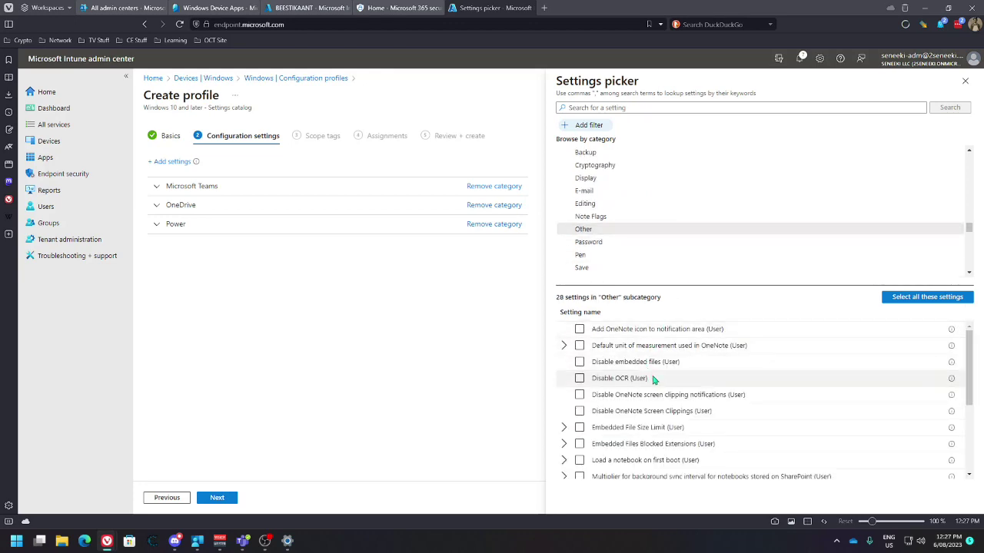
- Browse the OneNote Other, E-mail, Spelling and Pen settings without adding any
scroll(673, 376, down, 1)
scroll(674, 377, down, 2)
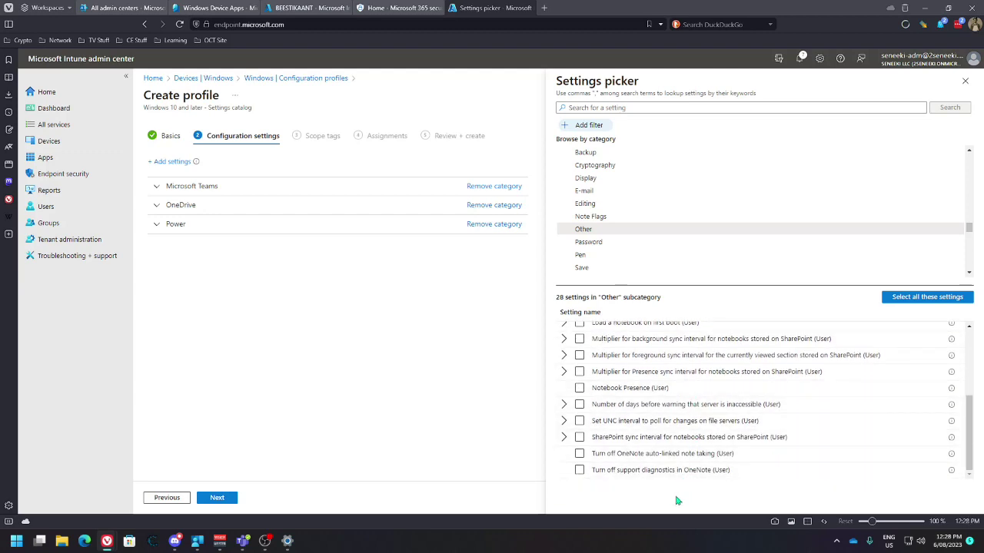
scroll(652, 466, up, 2)
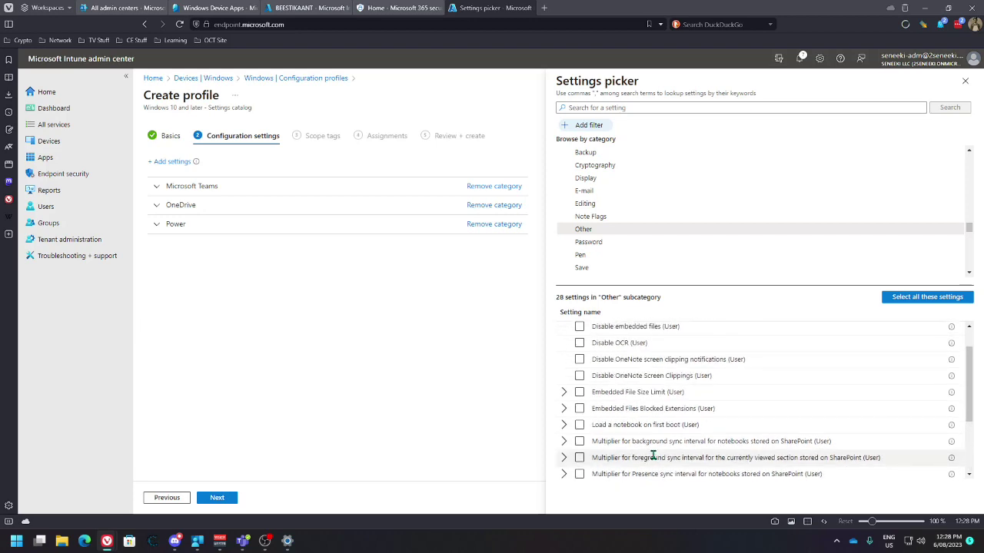
scroll(652, 456, up, 1)
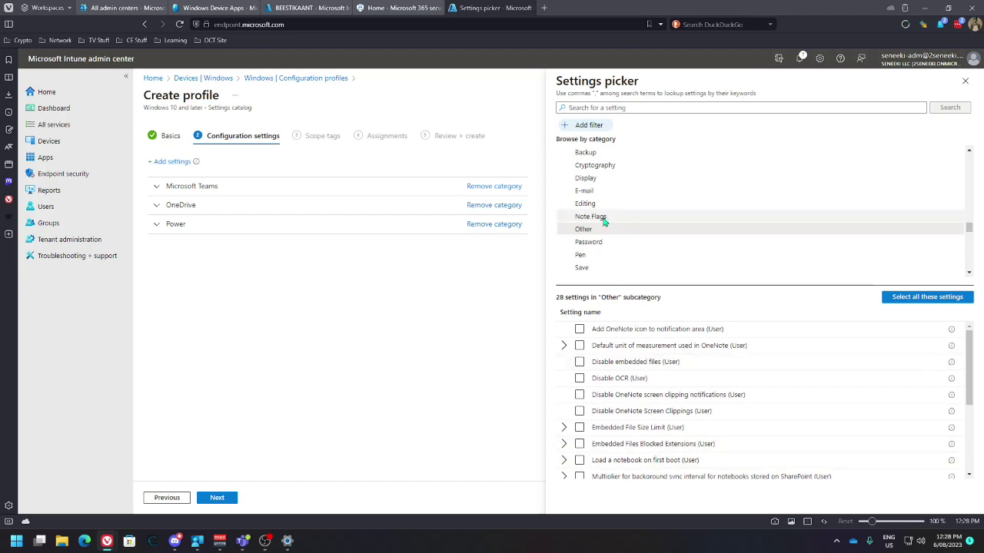
click(590, 192)
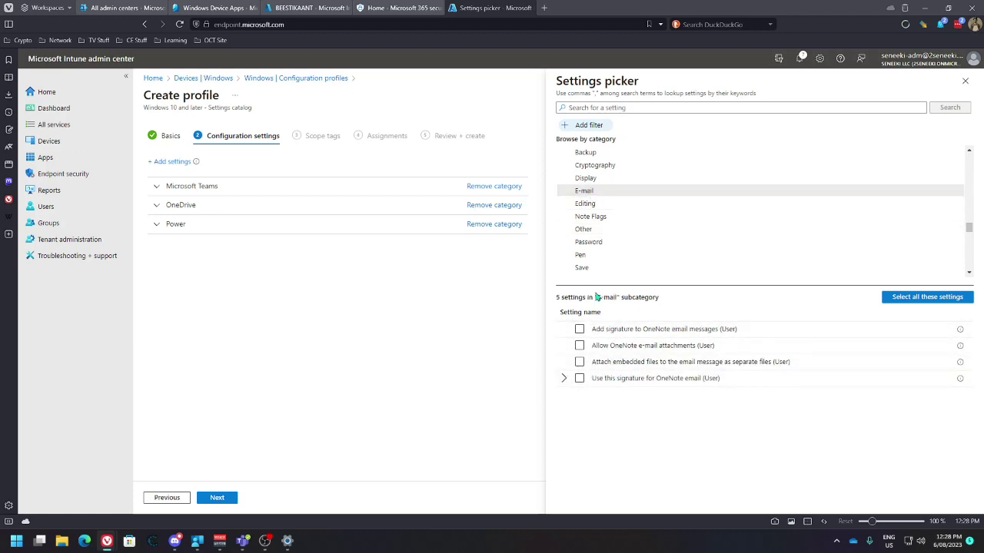
scroll(608, 244, up, 3)
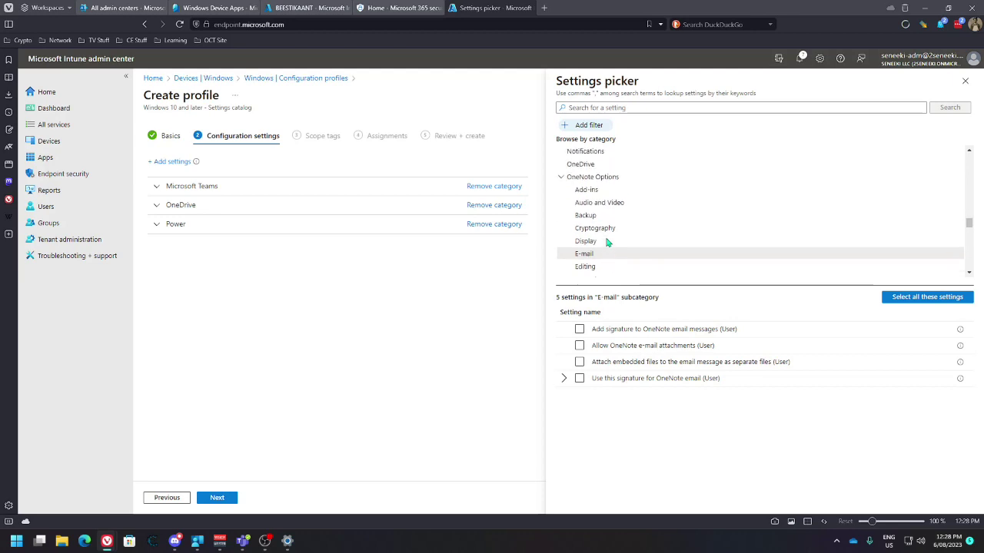
scroll(607, 240, down, 1)
scroll(607, 240, down, 3)
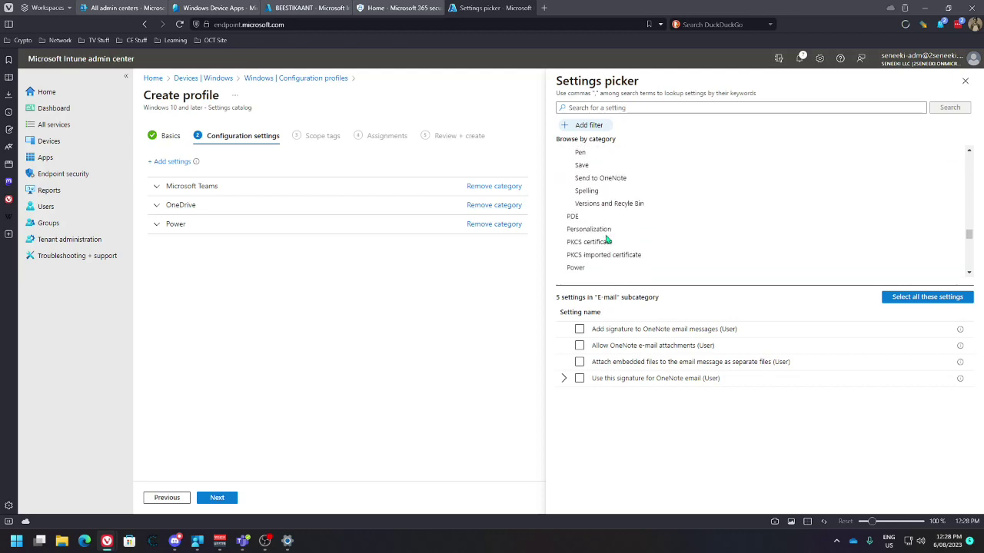
scroll(603, 243, up, 1)
click(601, 242)
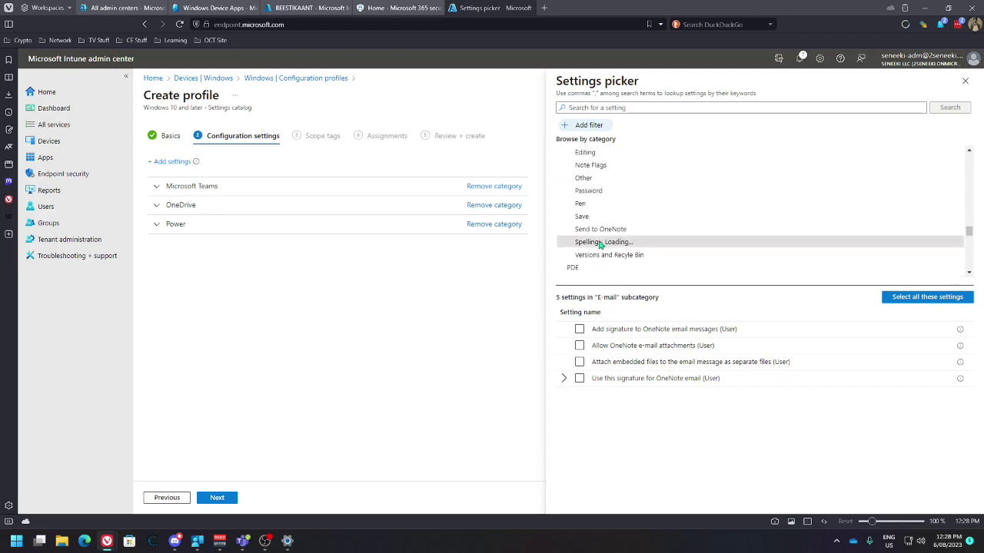
click(592, 206)
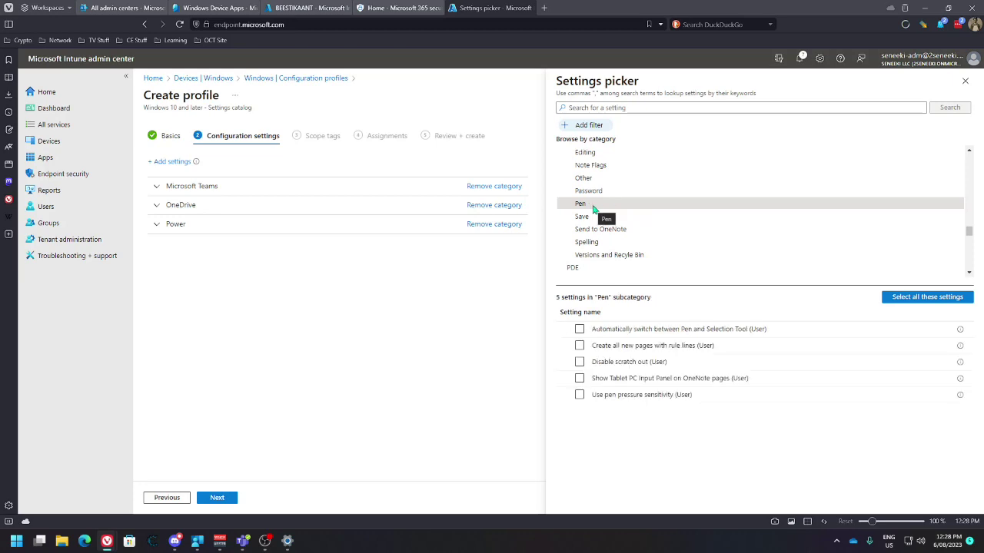
- Collapse OneNote Options and advance the wizard to the Scope tags step
scroll(595, 208, up, 3)
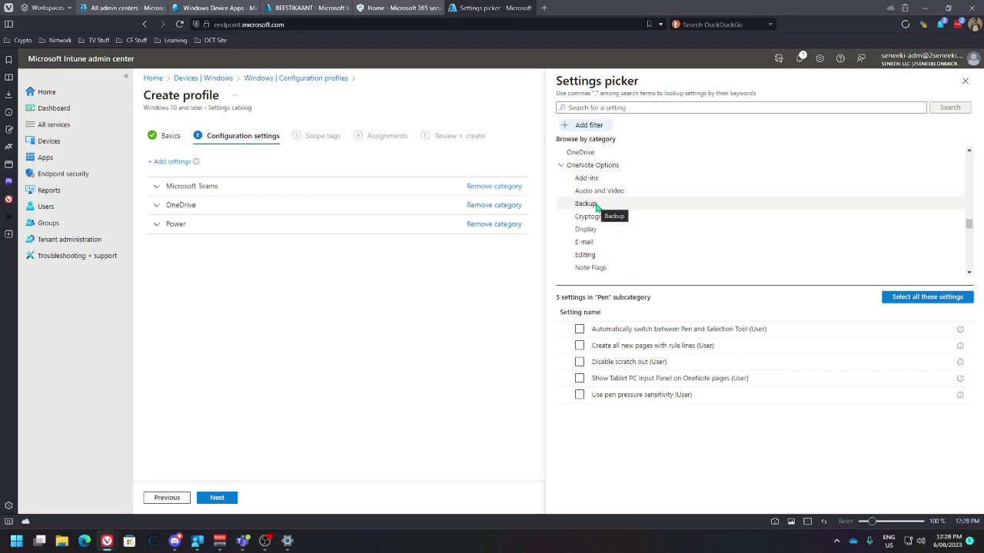
click(564, 165)
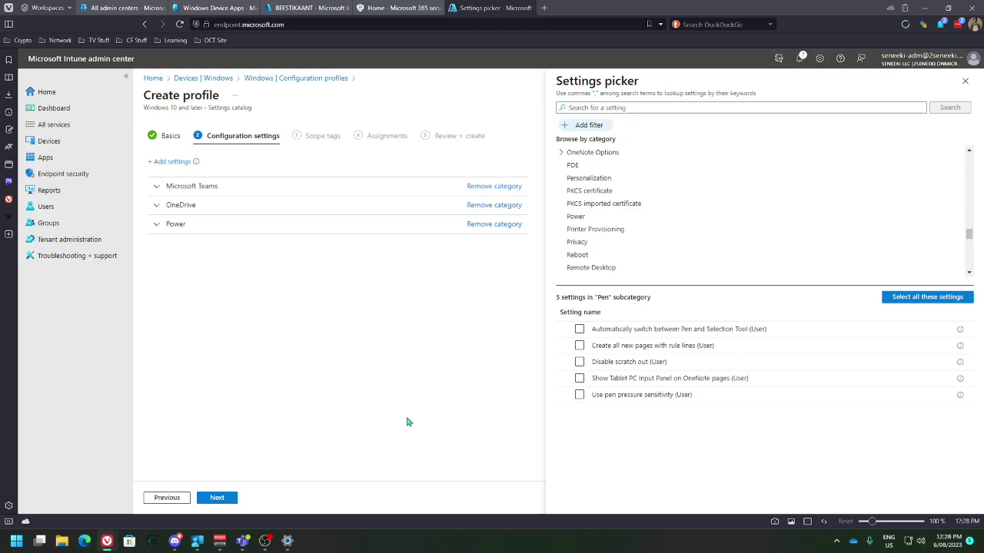
click(222, 498)
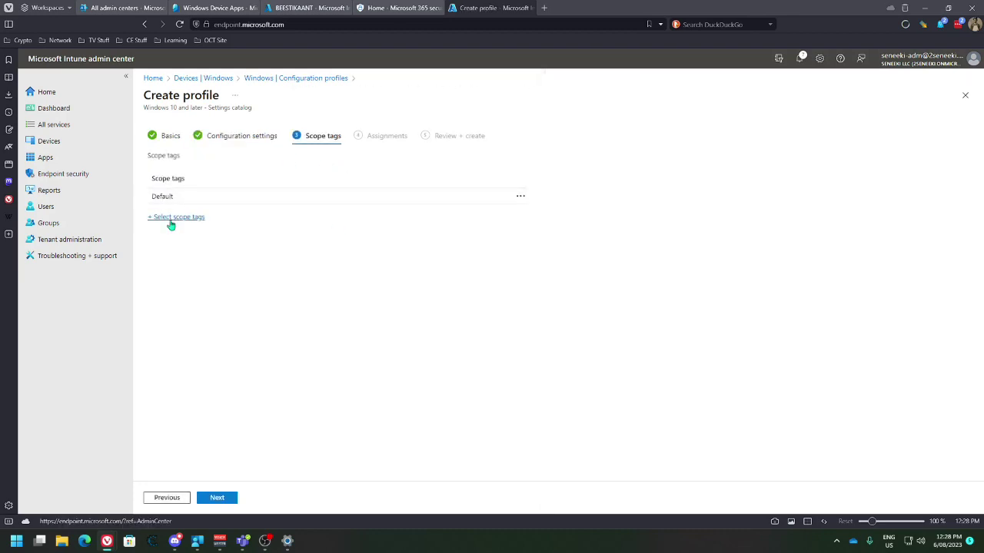
- Replace the Default scope tag with the Windows Device (Corporate) scope tag
click(172, 218)
click(817, 217)
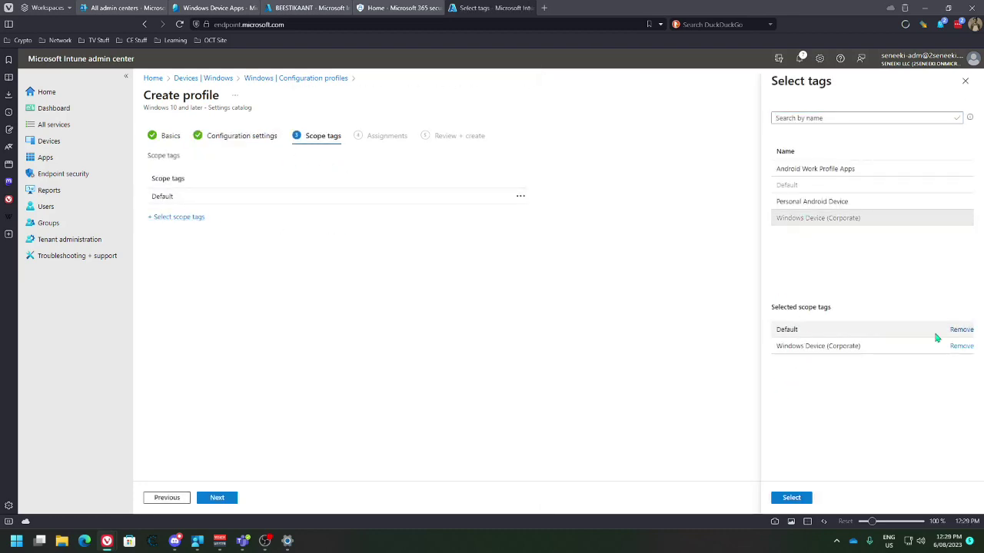
click(960, 329)
click(795, 498)
- Assign the profile to the Windows Devices (Corporate) group and create it
click(229, 499)
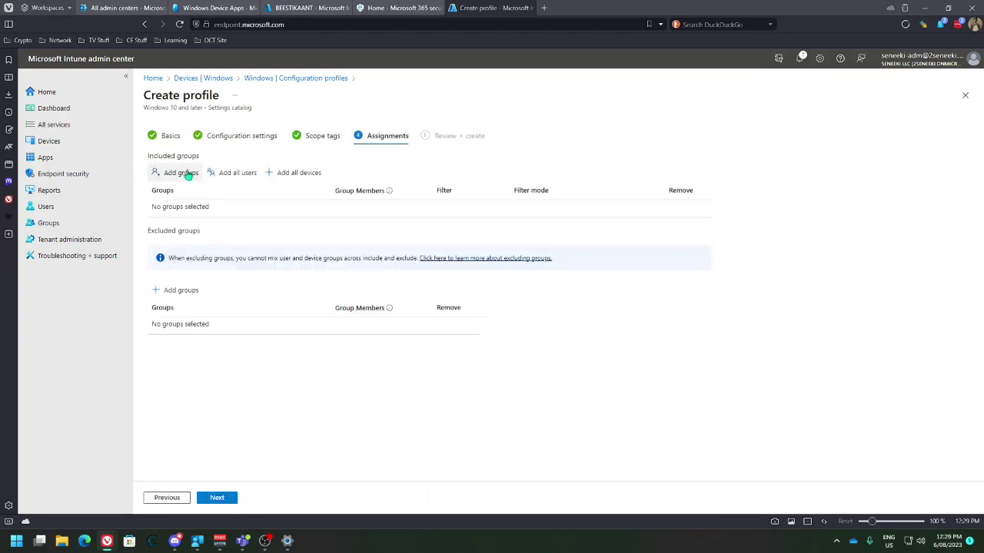
click(185, 173)
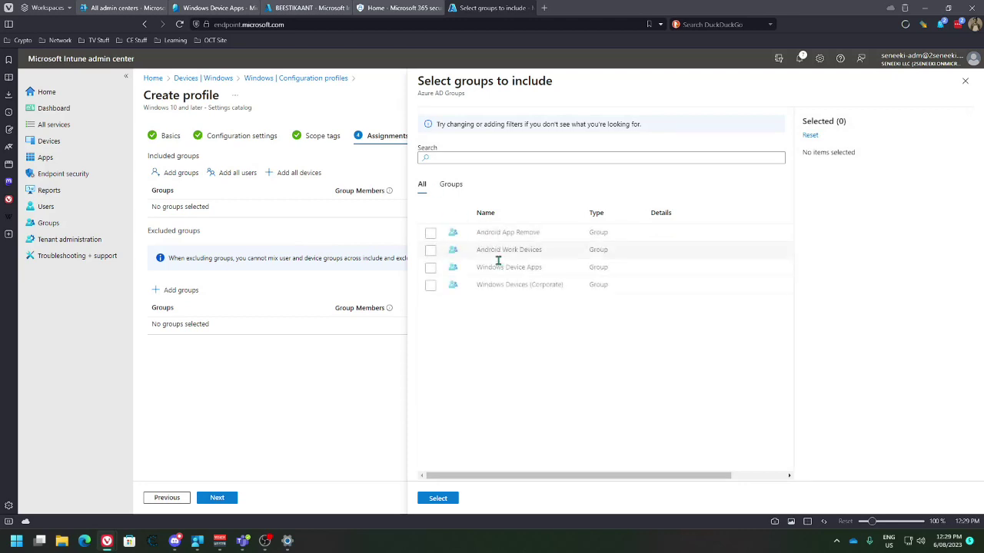
click(431, 285)
click(432, 498)
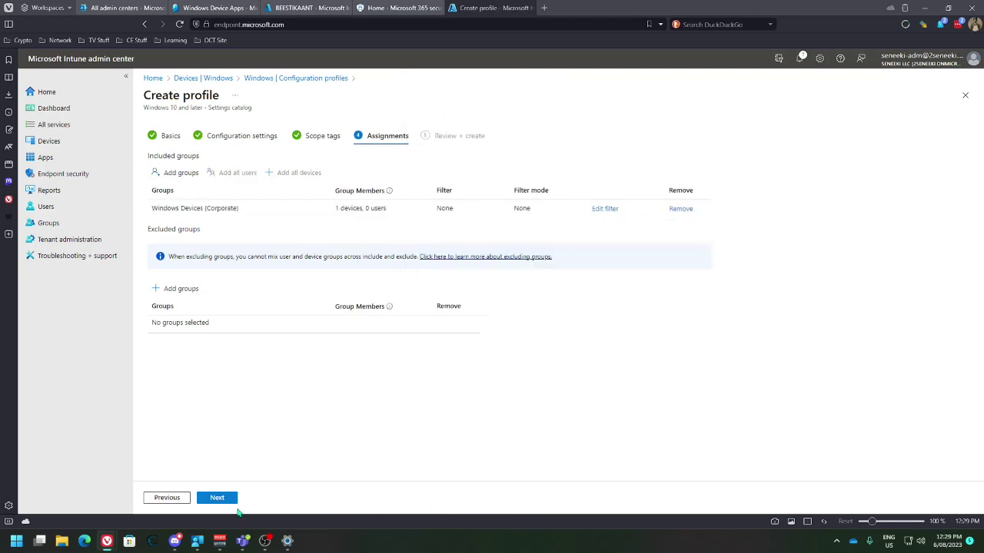
click(235, 499)
click(222, 500)
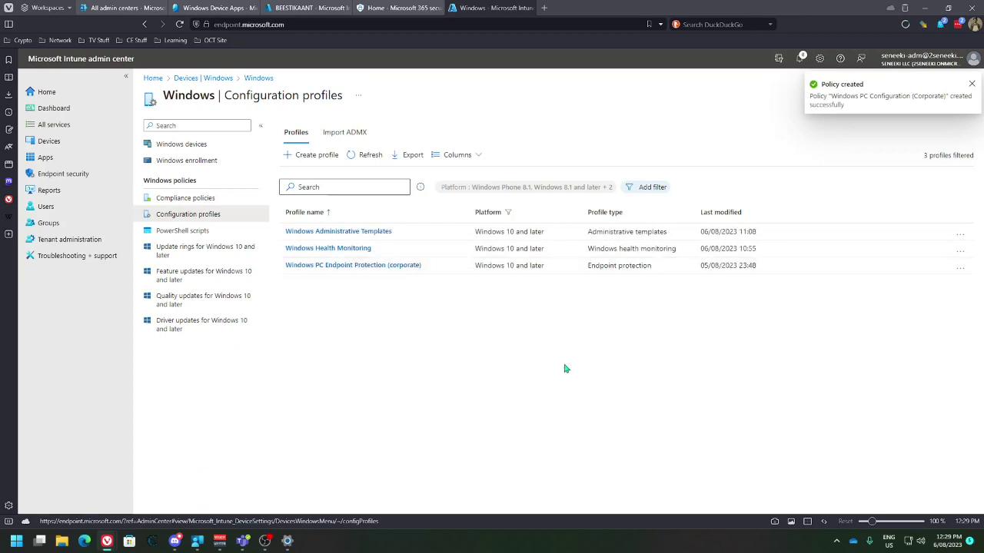
- Refresh the configuration profiles list to show the new profile
click(370, 156)
drag(454, 351, 394, 330)
click(396, 328)
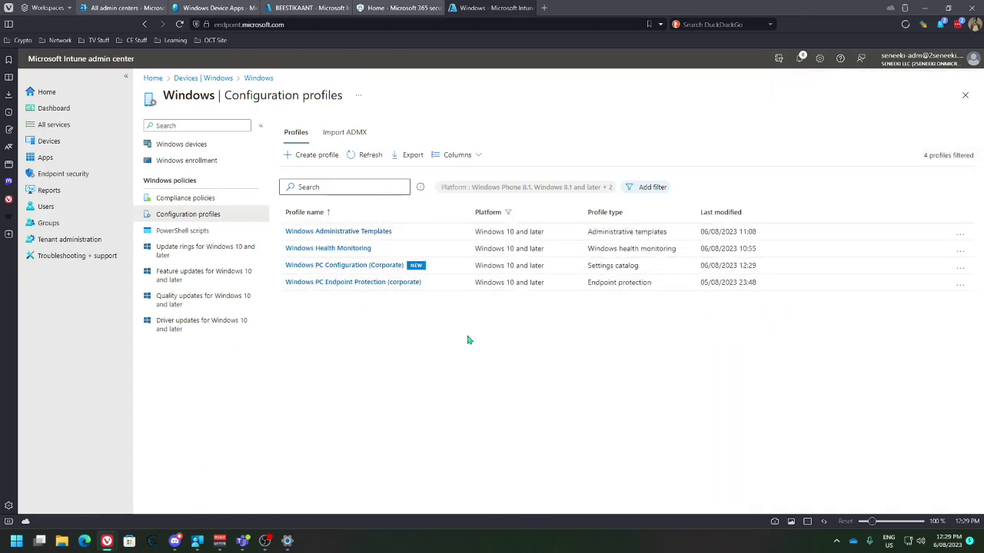
- Open the PowerShell scripts list, start adding a new script, and search Start for vscode
click(189, 229)
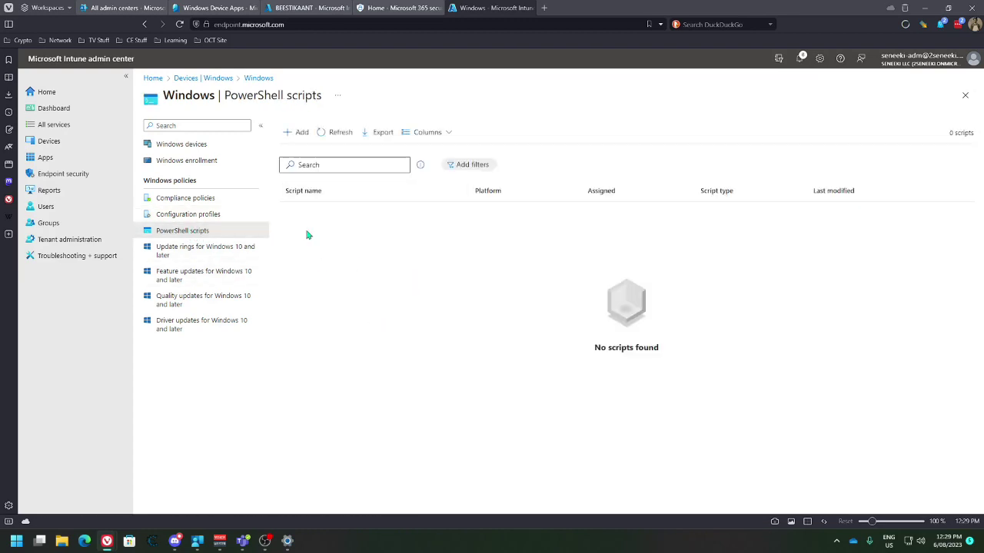
click(297, 138)
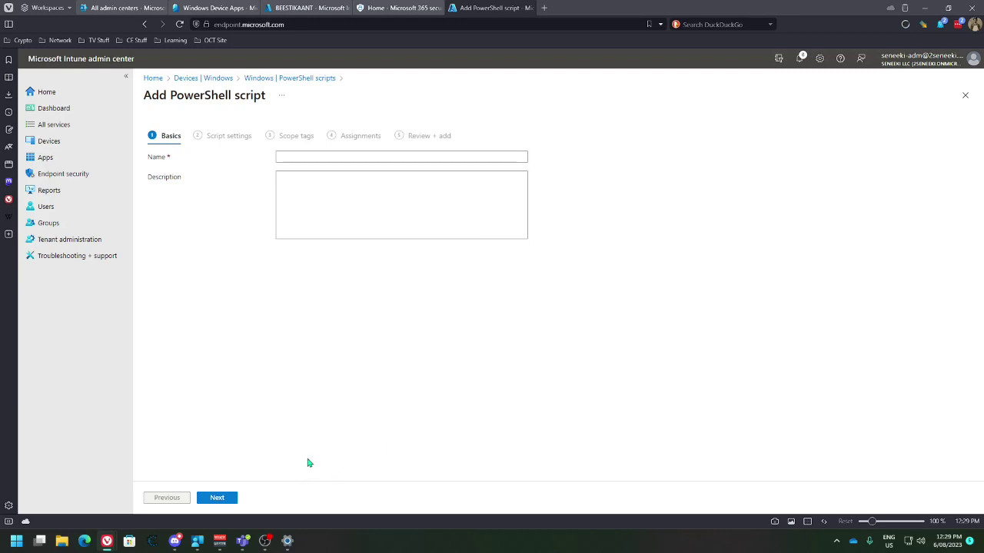
key(super)
text(vs)
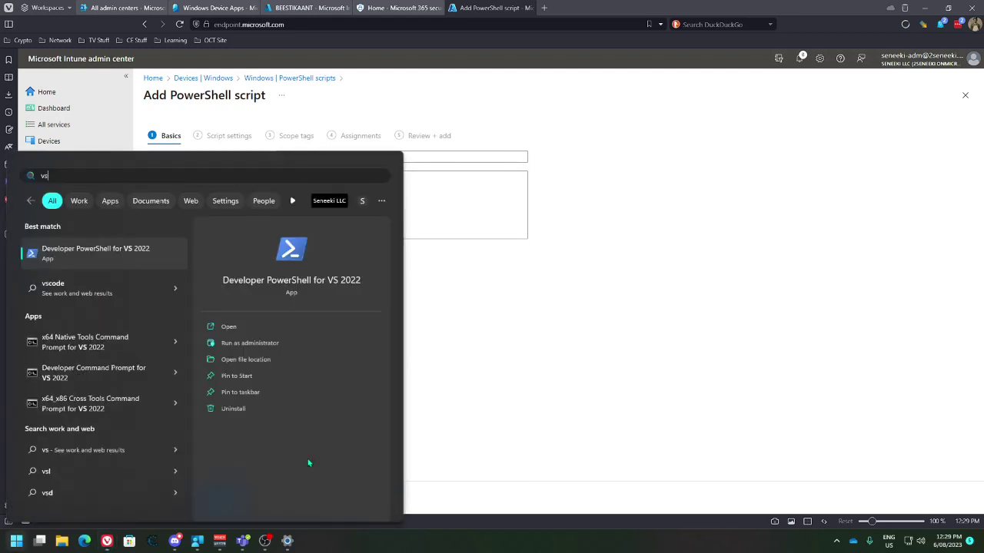
text(code)
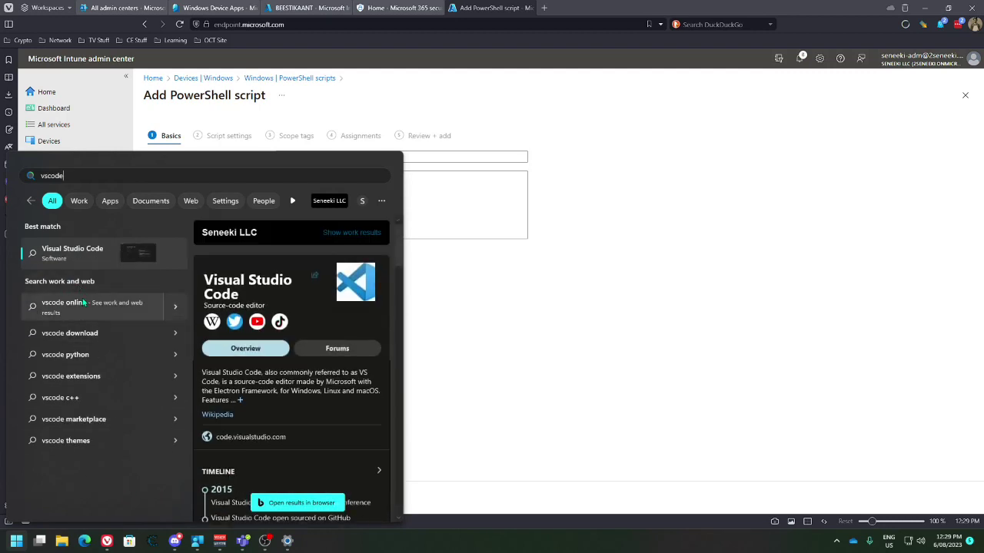
click(507, 295)
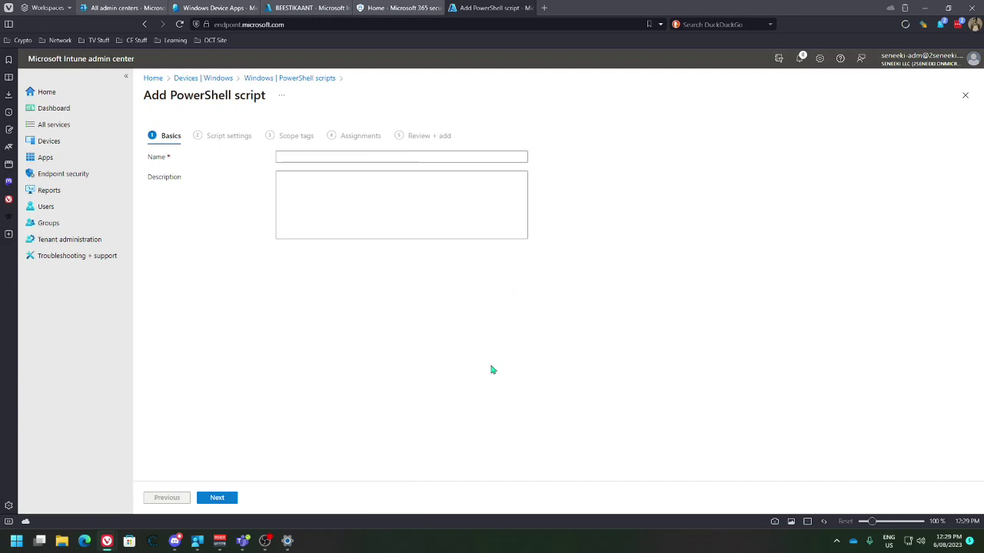
key(super)
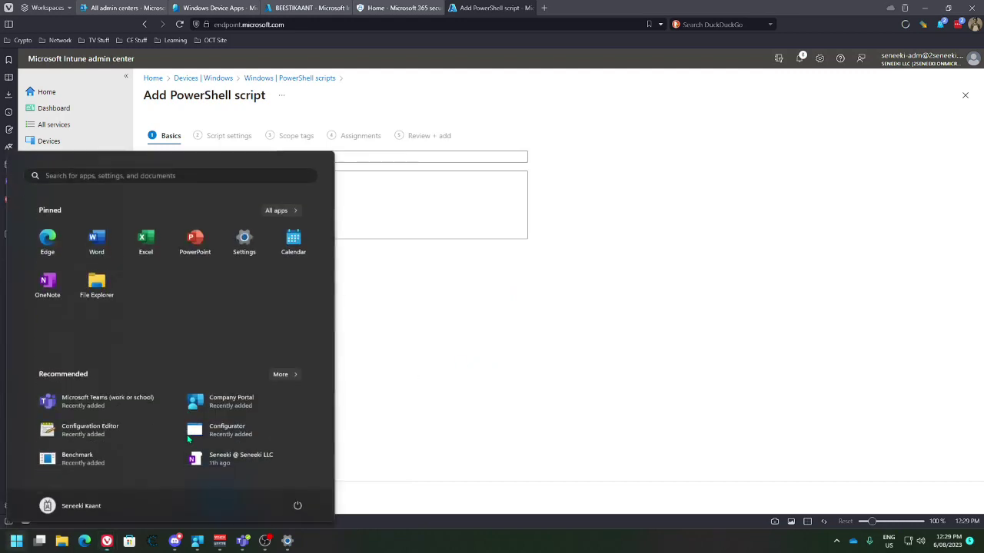
- Launch Windows PowerShell ISE via 'ise' and show a blank script pane above the console
text(ise)
key(Return)
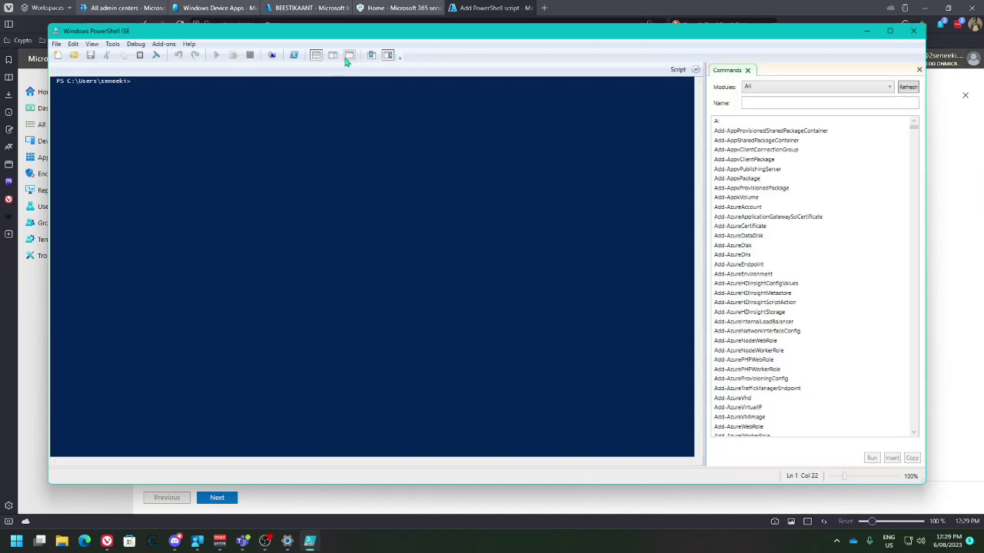
click(332, 56)
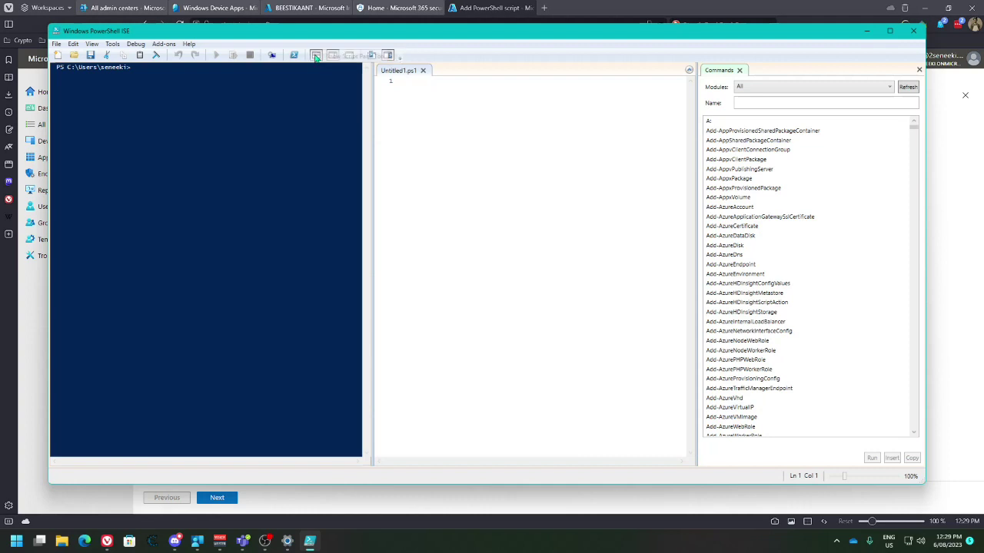
click(316, 56)
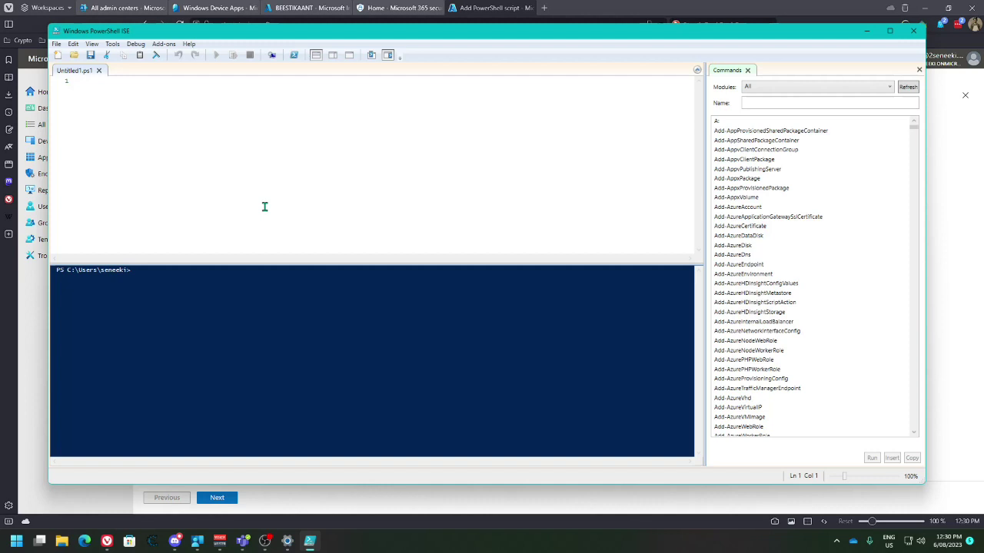
- Write lines 1-2: set-executionpolicy remotesigned and set-timezone -id "w. australia standard time"
text(set-)
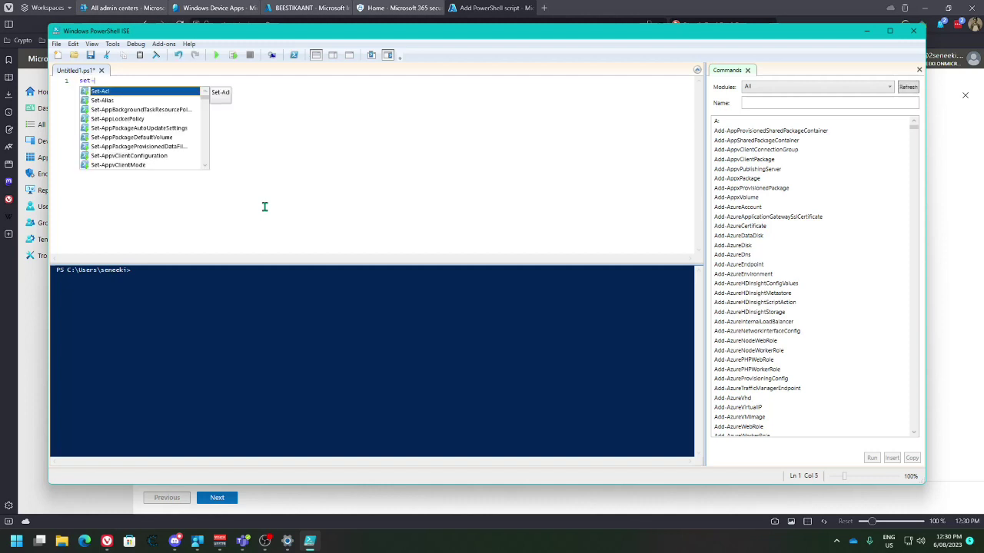
text(execu)
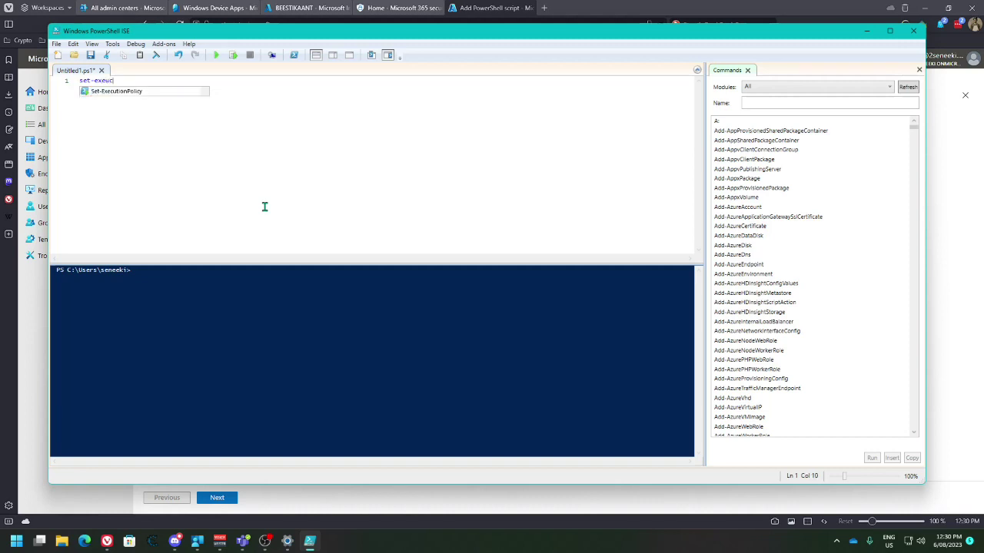
text(tionpolicy )
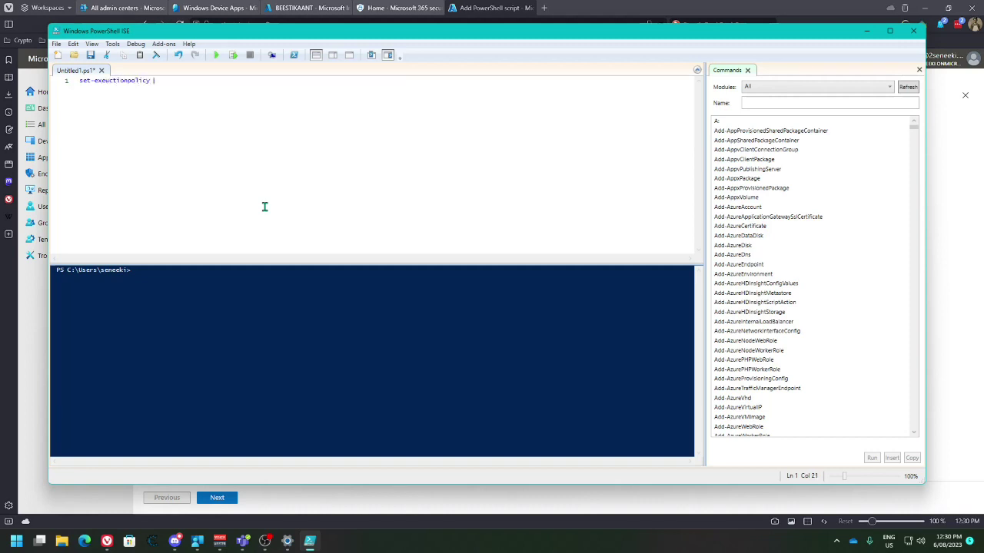
text(remotesigned)
key(Return)
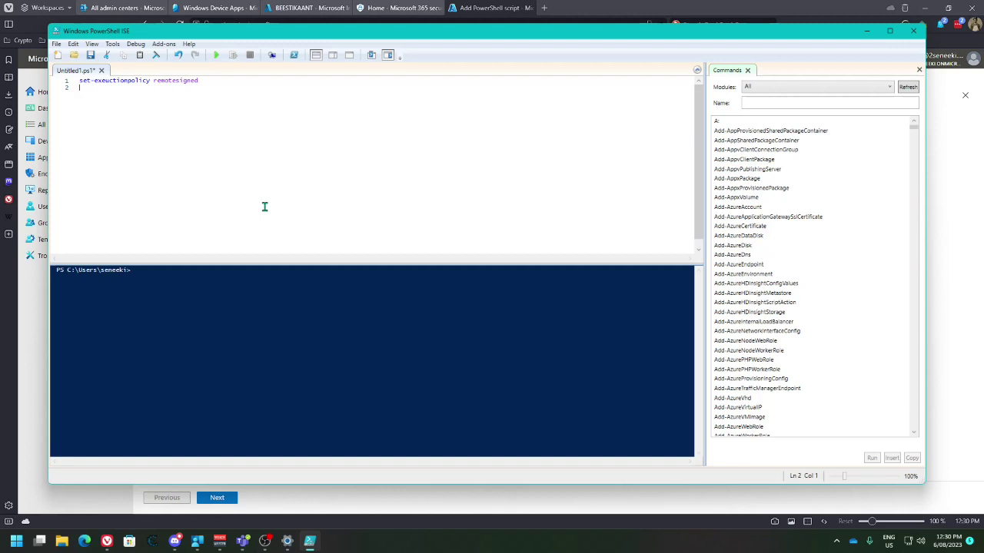
text(set-te)
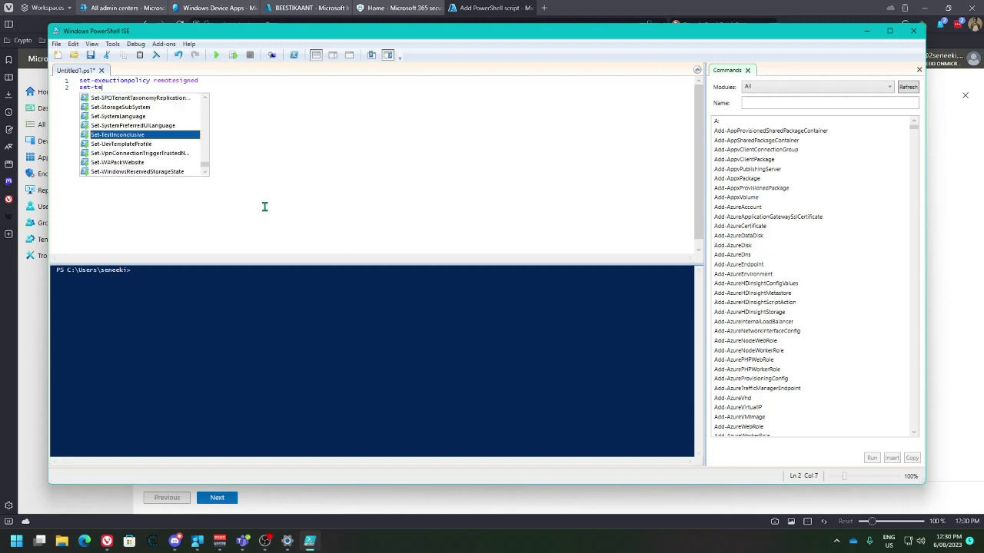
text(imzone)
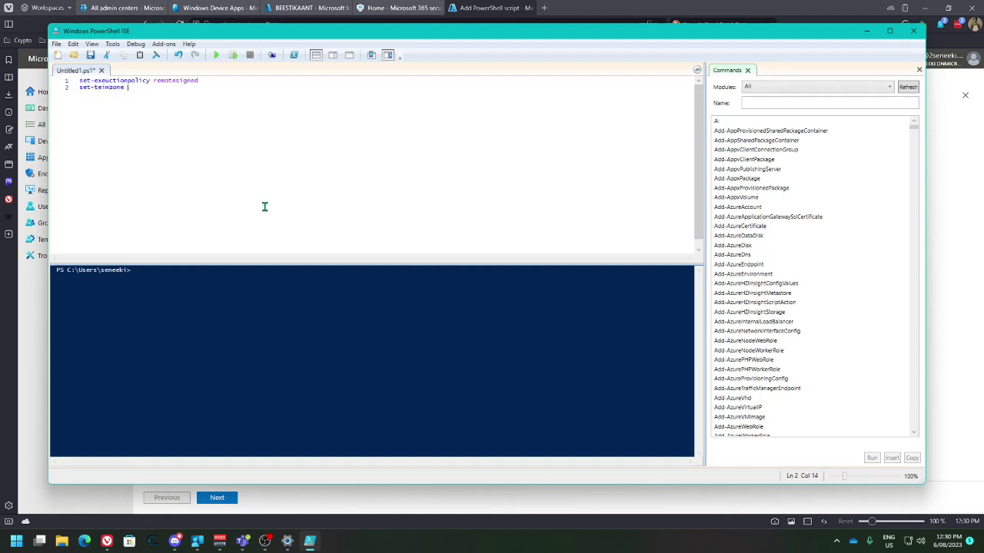
key(BackSpace)
key(BackSpace)
key(BackSpace)
key(BackSpace)
text(mezone -id "w. australia standard )
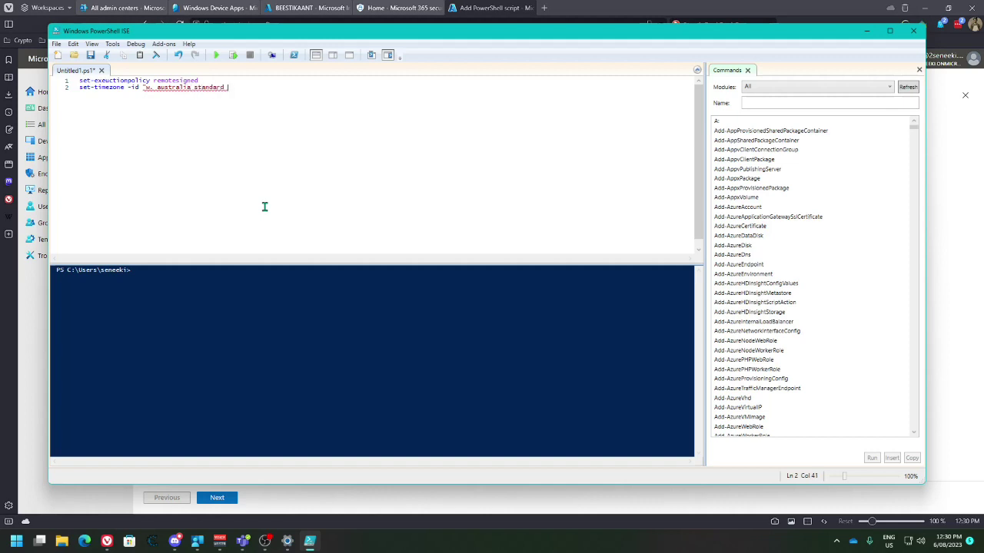
text(time")
key(Return)
- Begin line 3 with get-wmiobject win32_product | where {$_
text(get-wmiobj)
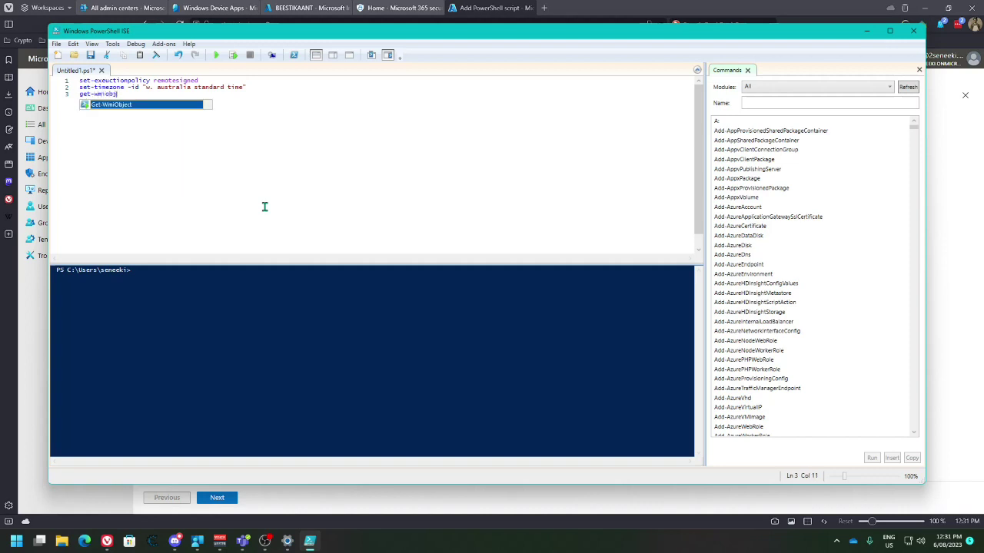
text(ect )
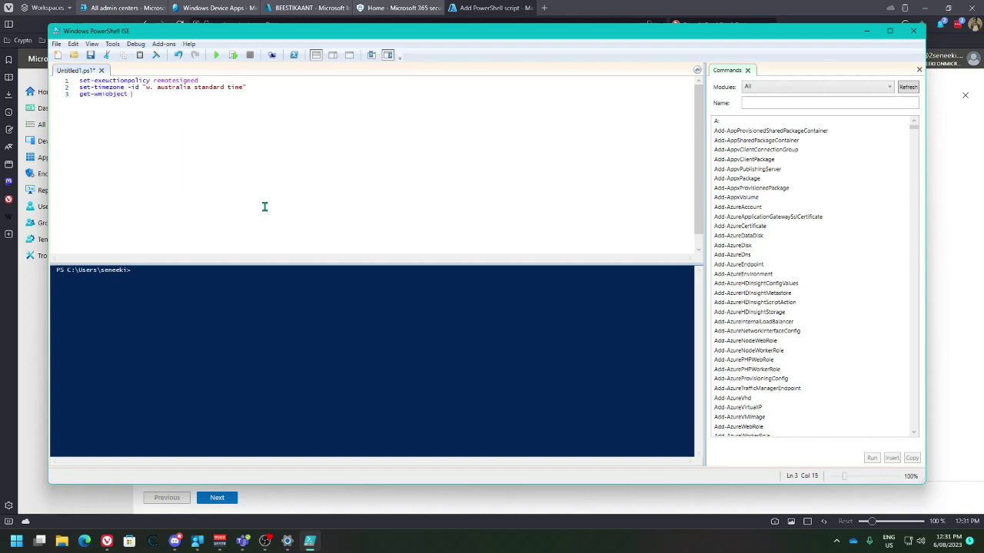
text(-)
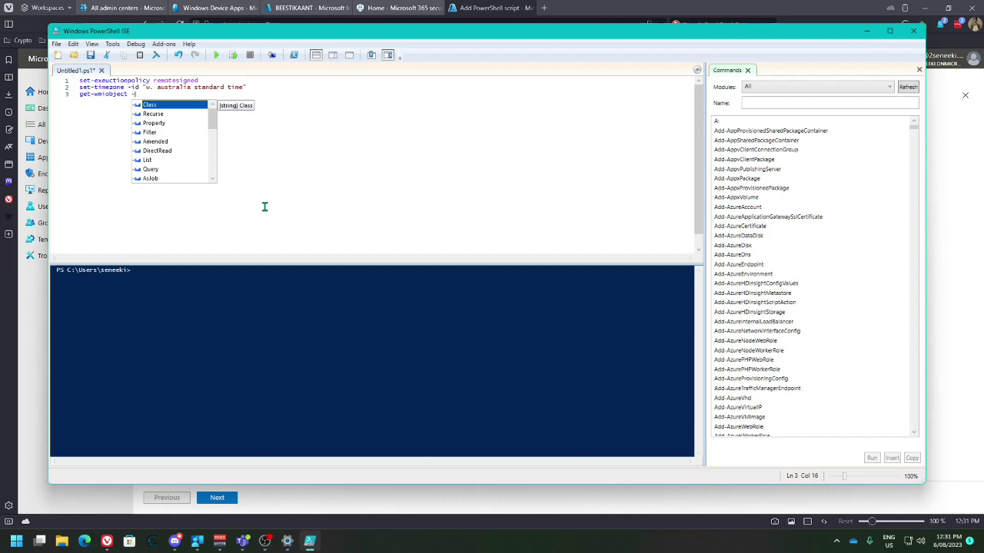
text(win32_p)
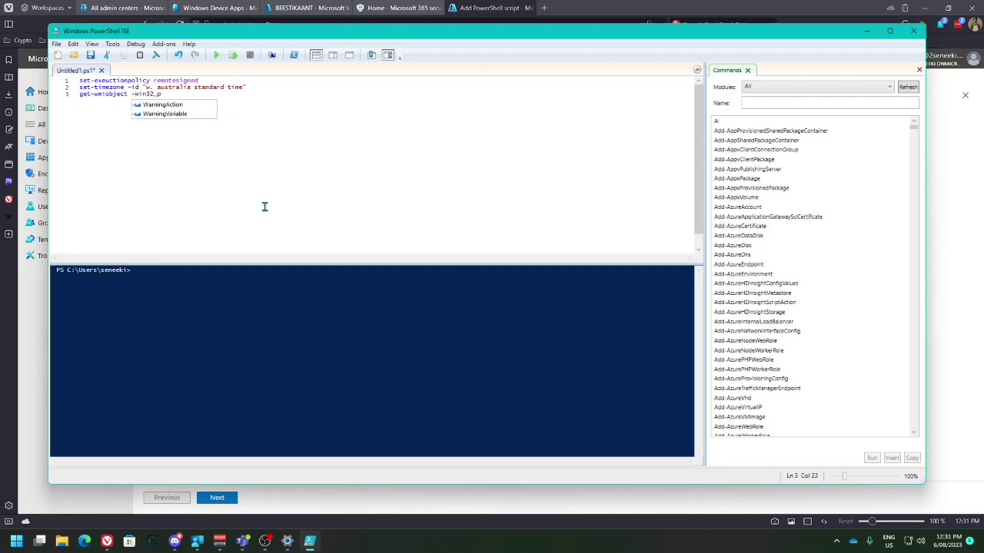
text(roduct)
key(Left)
key(BackSpace)
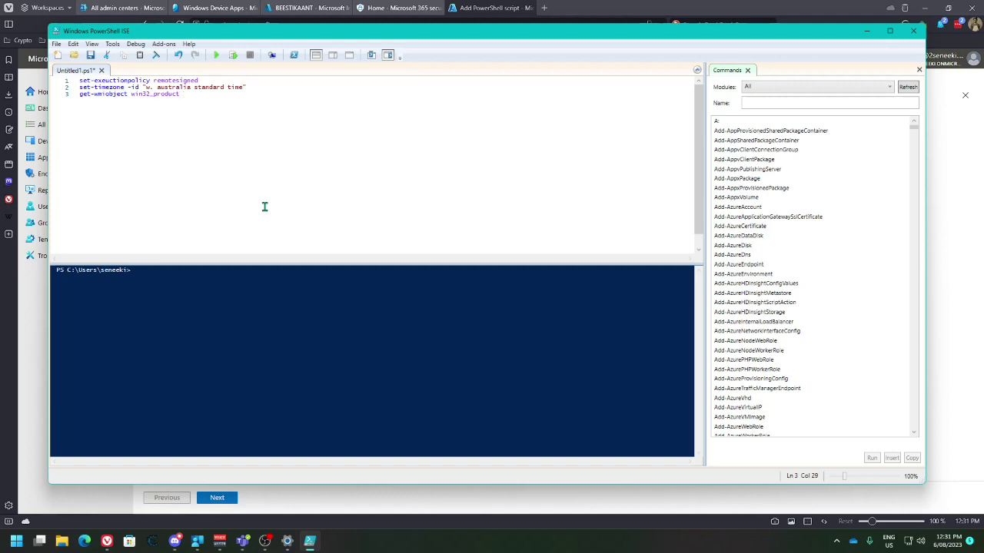
text(where {$_.name)
key(BackSpace)
key(BackSpace)
key(BackSpace)
key(BackSpace)
click(162, 268)
- In the console, run get-wmiobject win32_product | where {$_.vendor -like "*microsoft*"}
text(get-wmi)
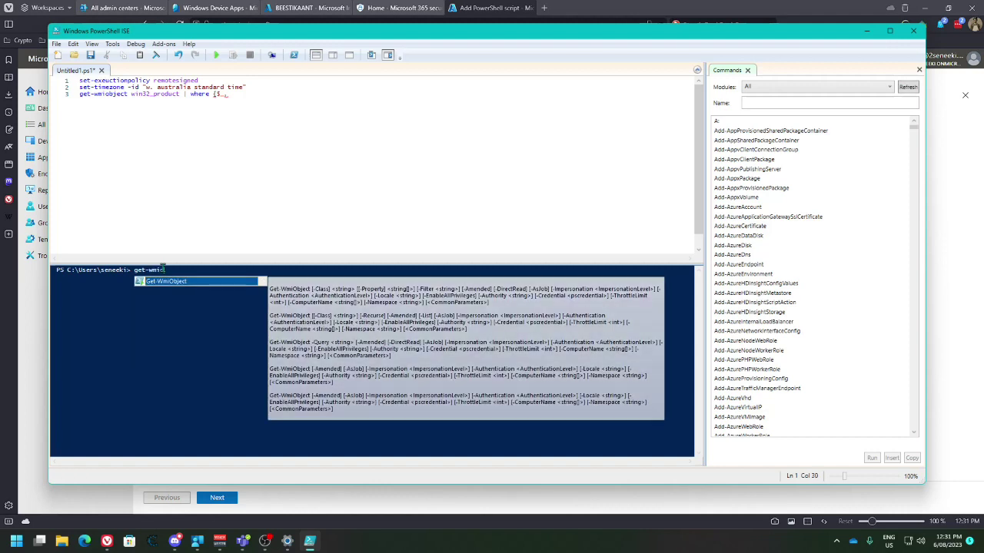
text(object)
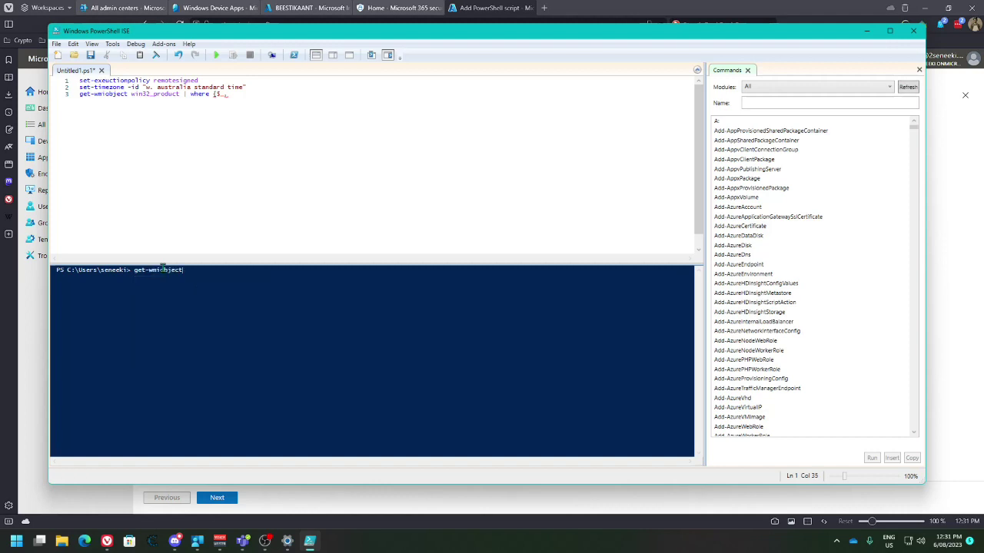
text( win32_product | where $_)
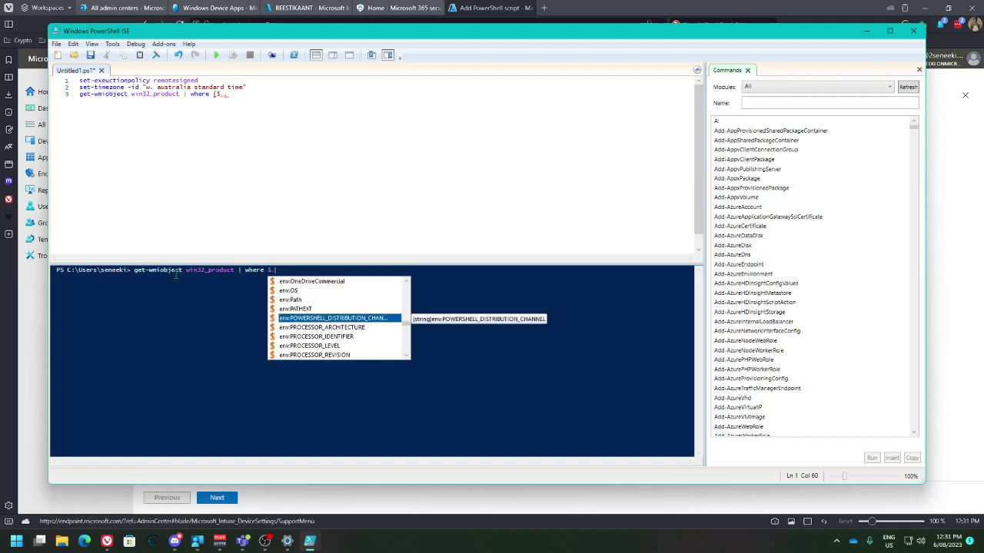
scroll(327, 327, down, 4)
scroll(327, 326, down, 4)
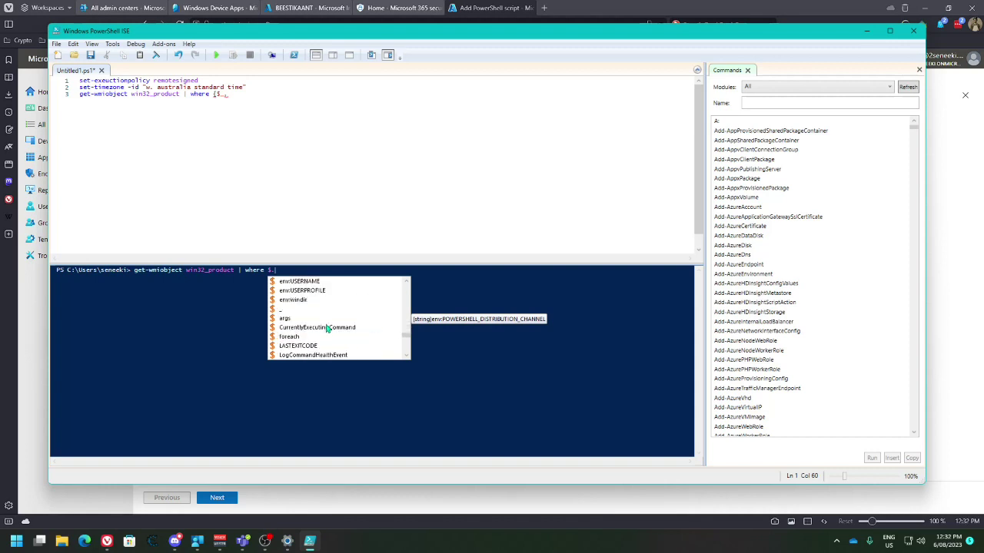
click(288, 268)
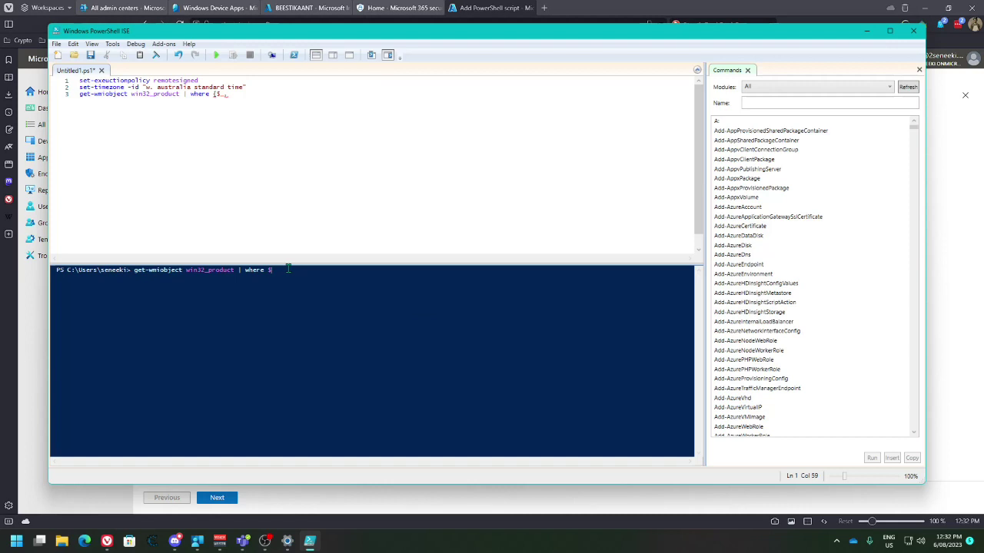
text(_)
text(.vendor)
text( -like )
text(")
text(*microsoft)
text({$)
key(BackSpace)
text(})
key(Return)
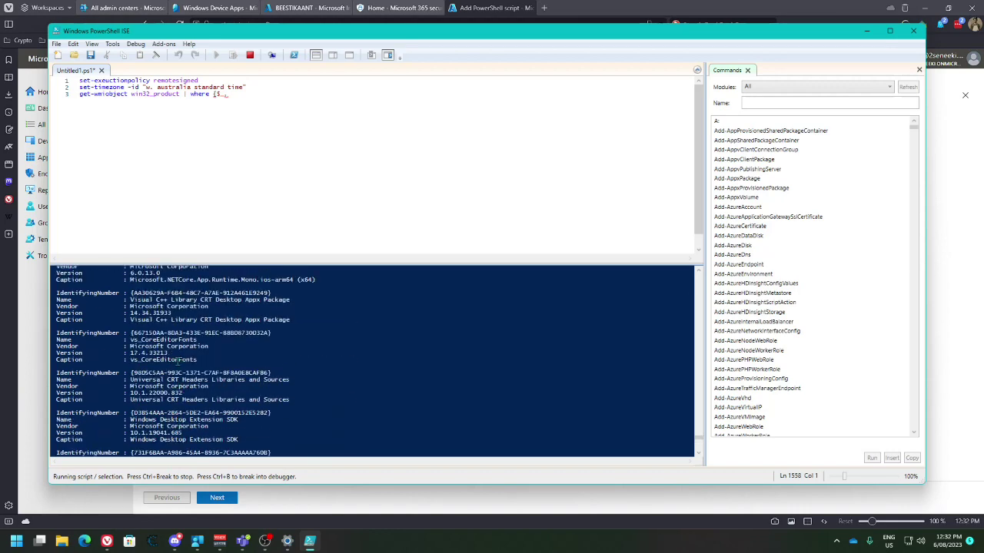
- Scroll back through the Microsoft product list, then recall the previous vendor query at the prompt
scroll(177, 359, up, 5)
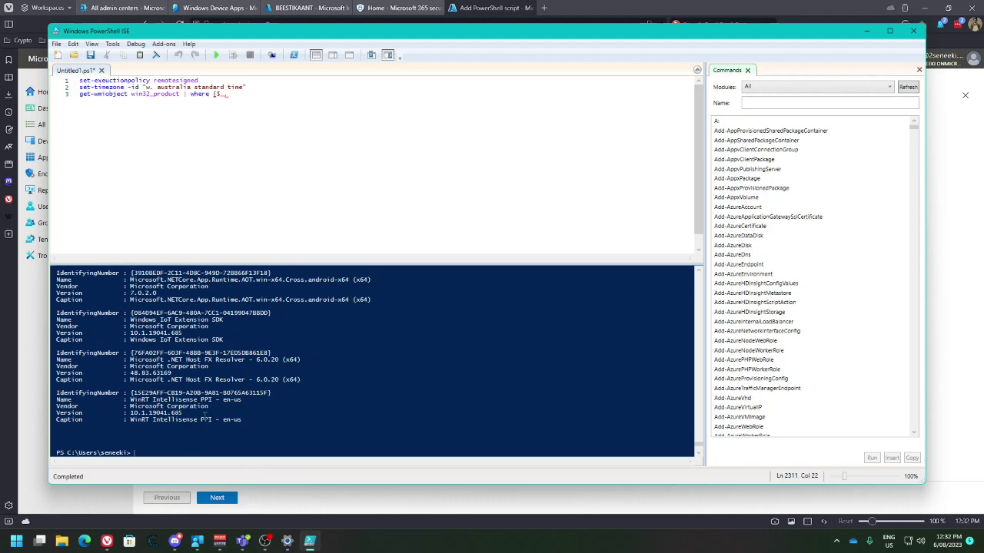
scroll(206, 406, up, 6)
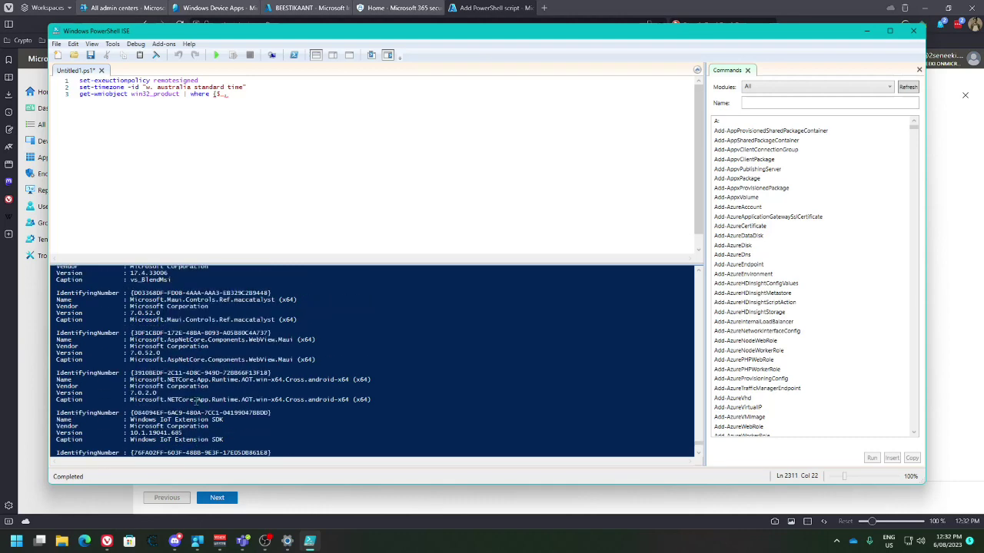
scroll(196, 400, up, 6)
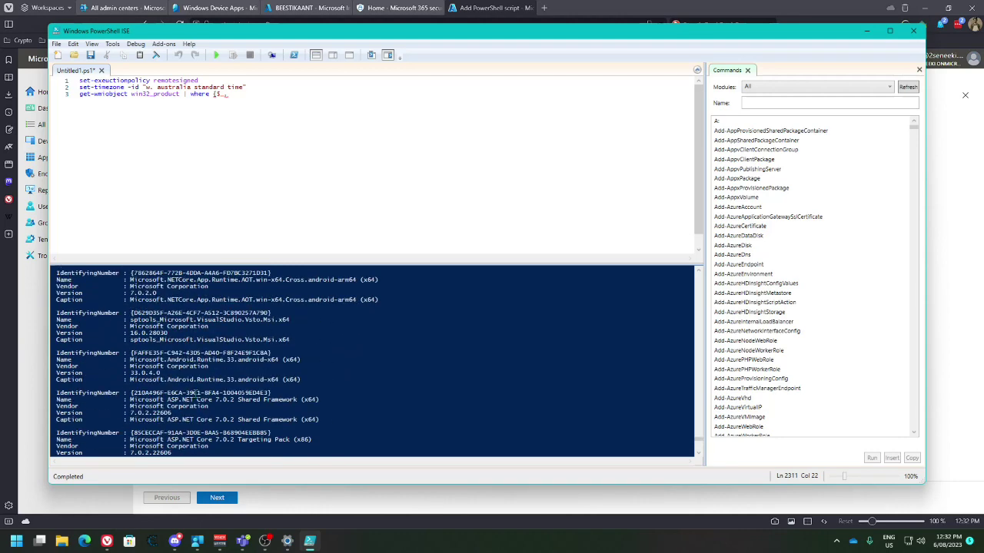
scroll(196, 394, up, 6)
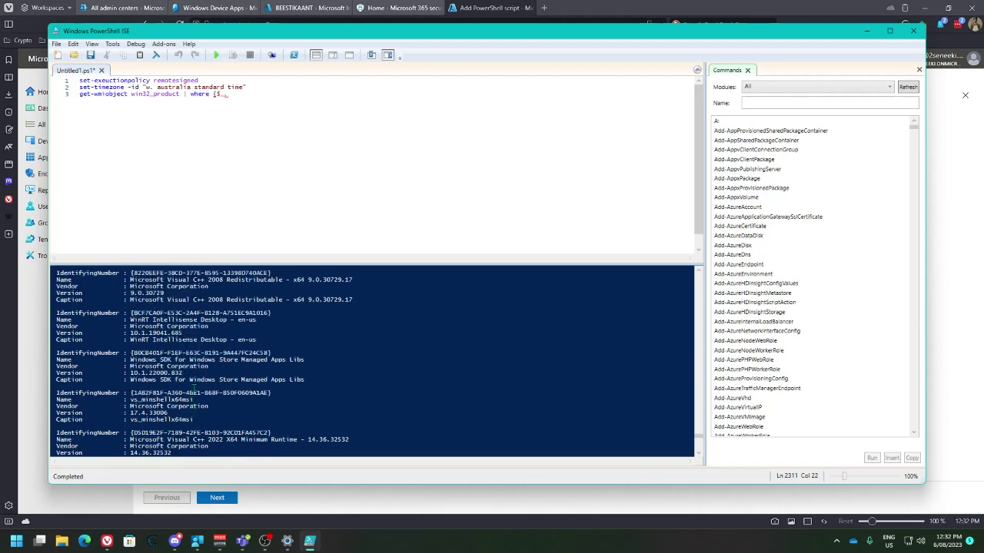
scroll(194, 384, up, 8)
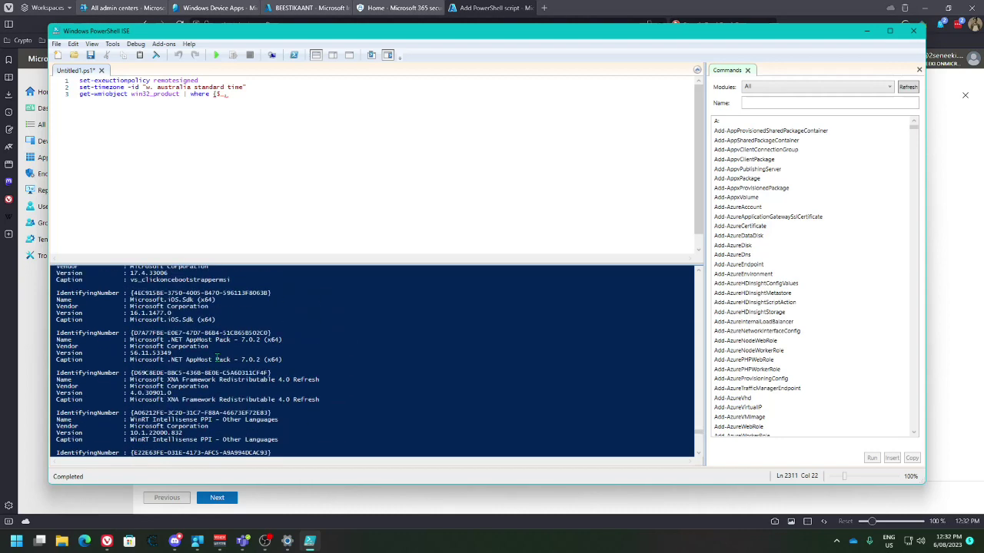
scroll(217, 356, up, 6)
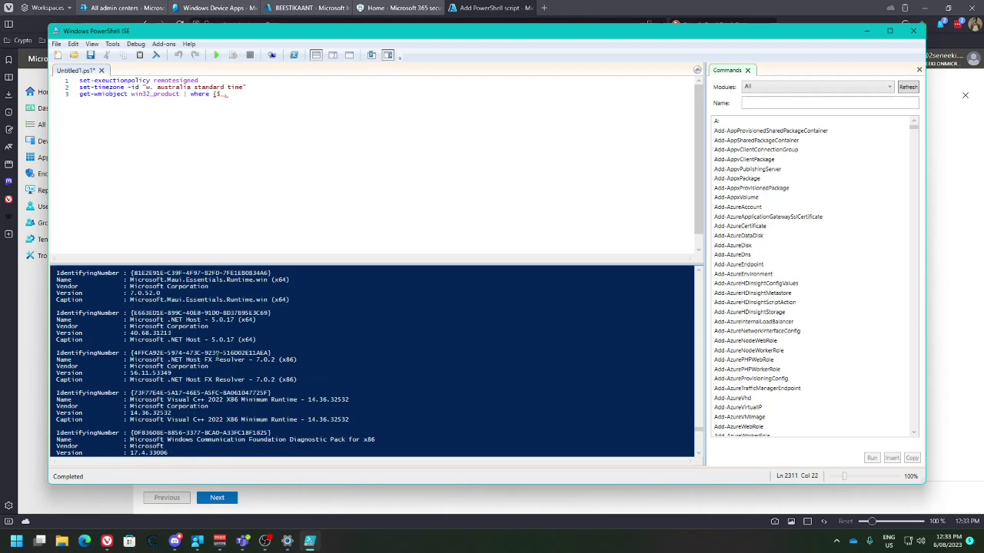
scroll(218, 356, up, 8)
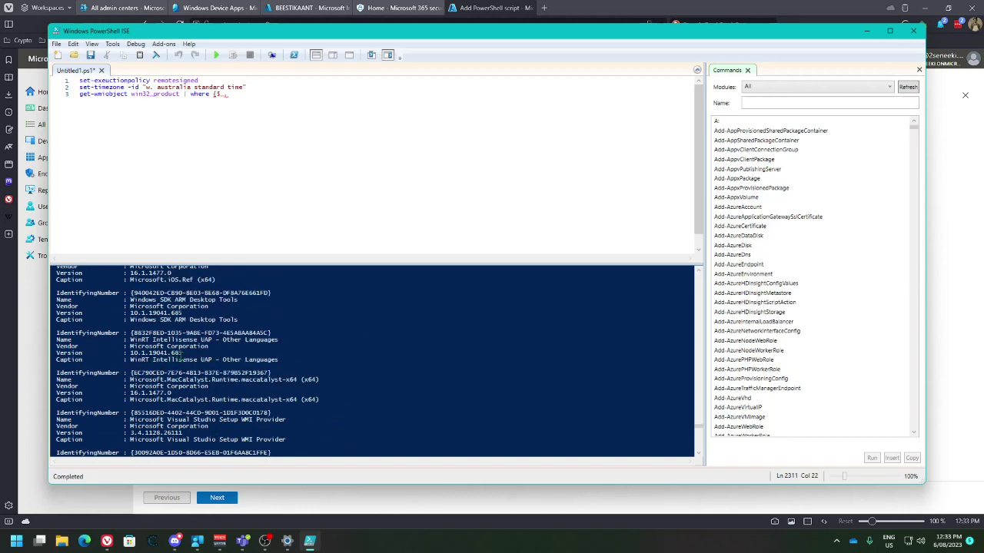
scroll(208, 353, up, 6)
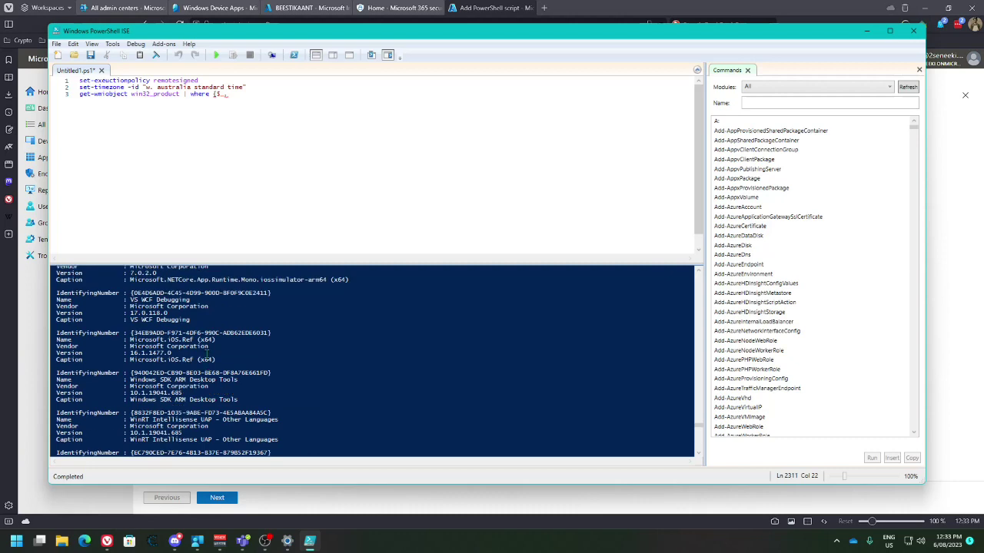
scroll(198, 354, up, 3)
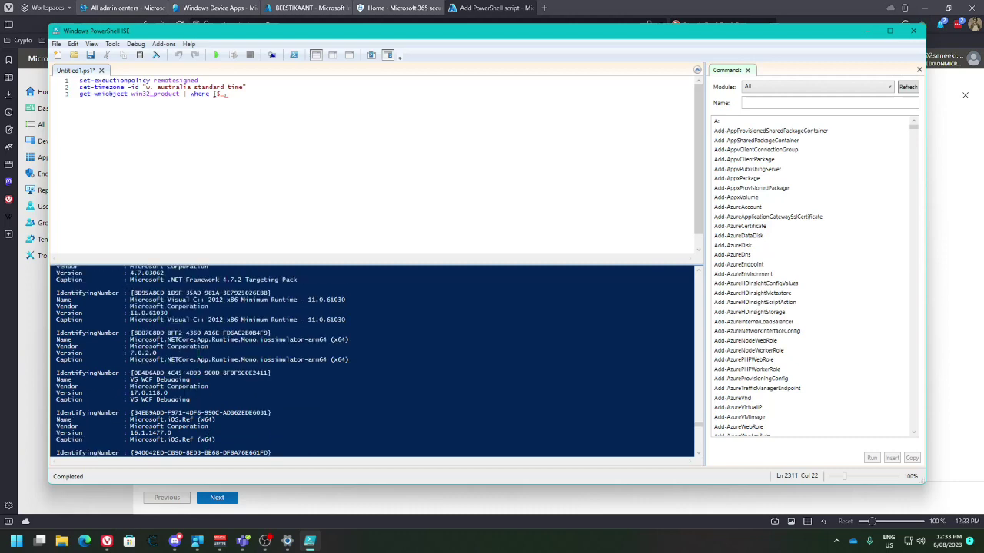
scroll(197, 353, up, 4)
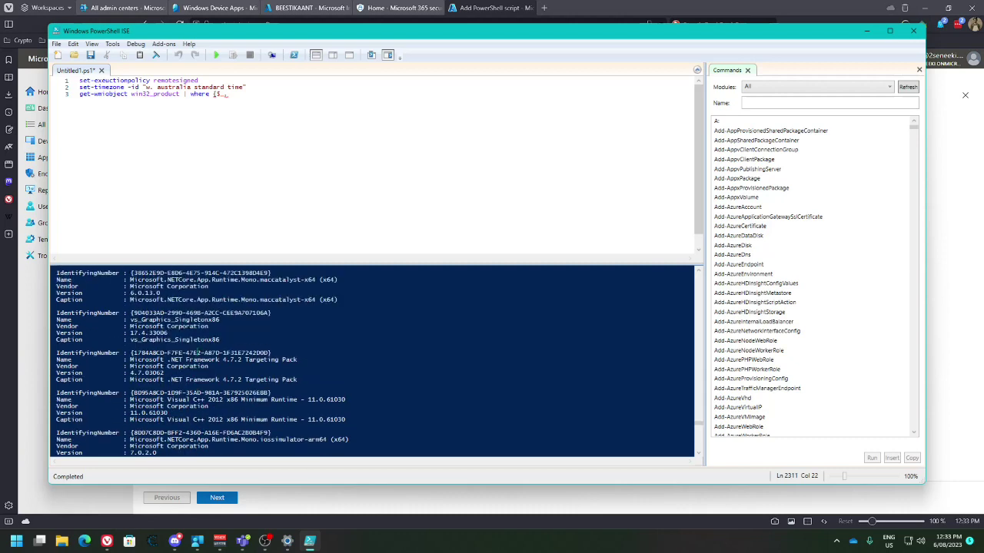
scroll(197, 353, up, 4)
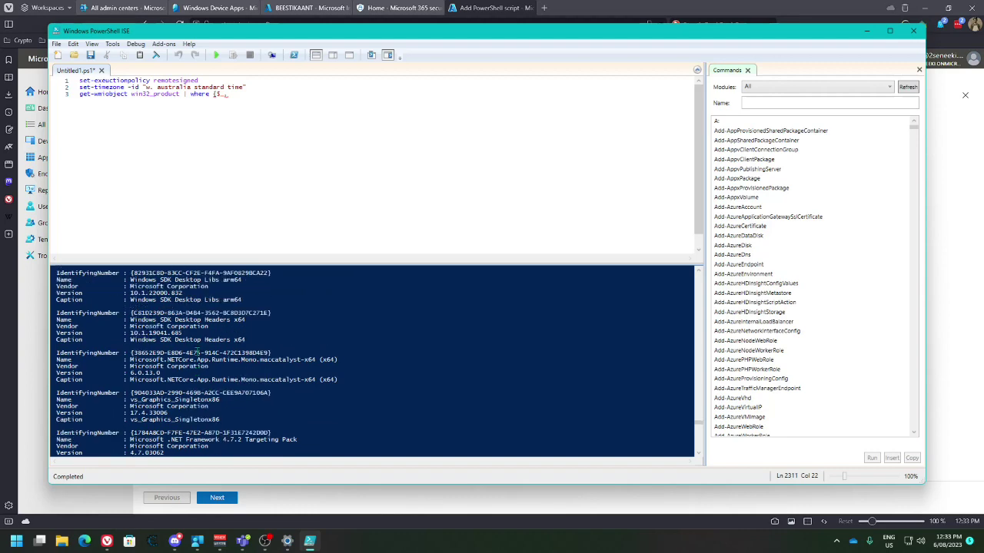
scroll(197, 353, up, 2)
scroll(198, 352, up, 5)
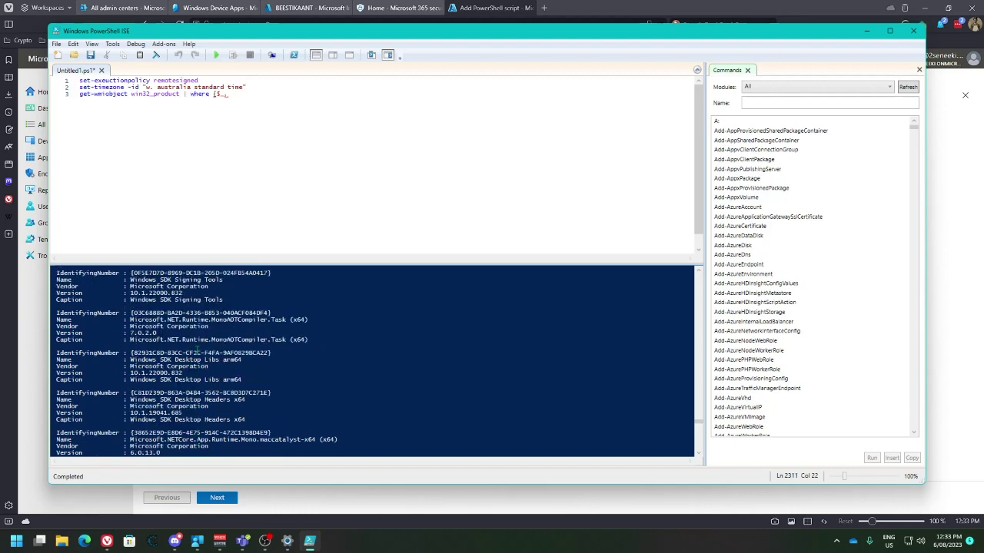
scroll(197, 349, up, 10)
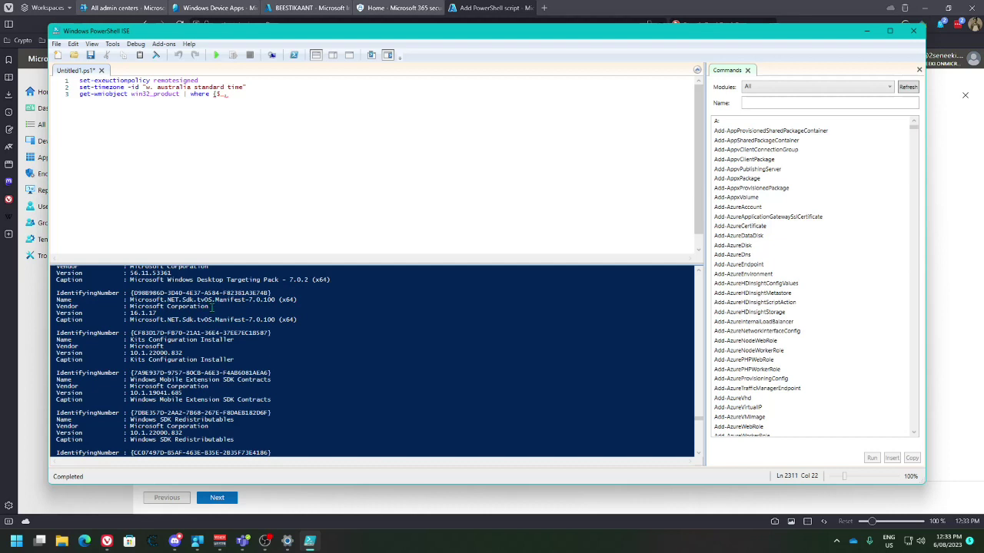
key(Up)
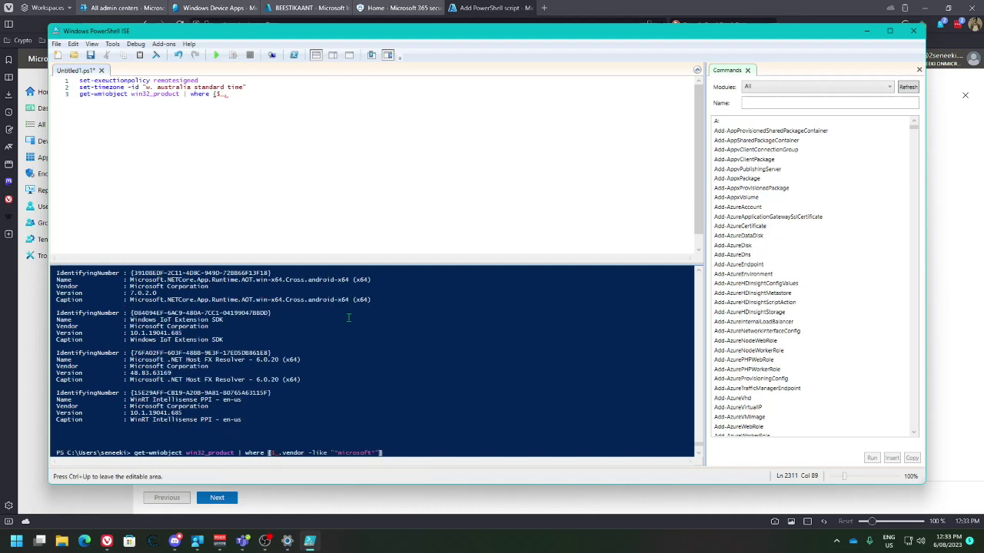
- Change the recalled console query to filter name -like "*office*" and run it
key(Left)
key(BackSpace)
key(BackSpace)
key(BackSpace)
key(BackSpace)
key(BackSpace)
key(BackSpace)
text(name)
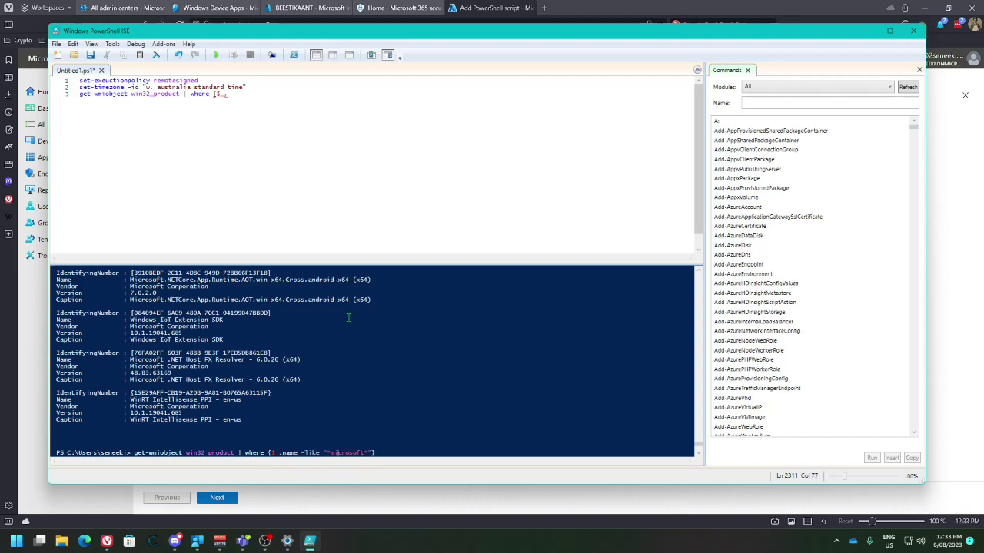
key(Delete)
key(Delete)
key(Delete)
key(Delete)
key(Delete)
key(Delete)
key(Delete)
key(BackSpace)
key(BackSpace)
text(office)
key(Return)
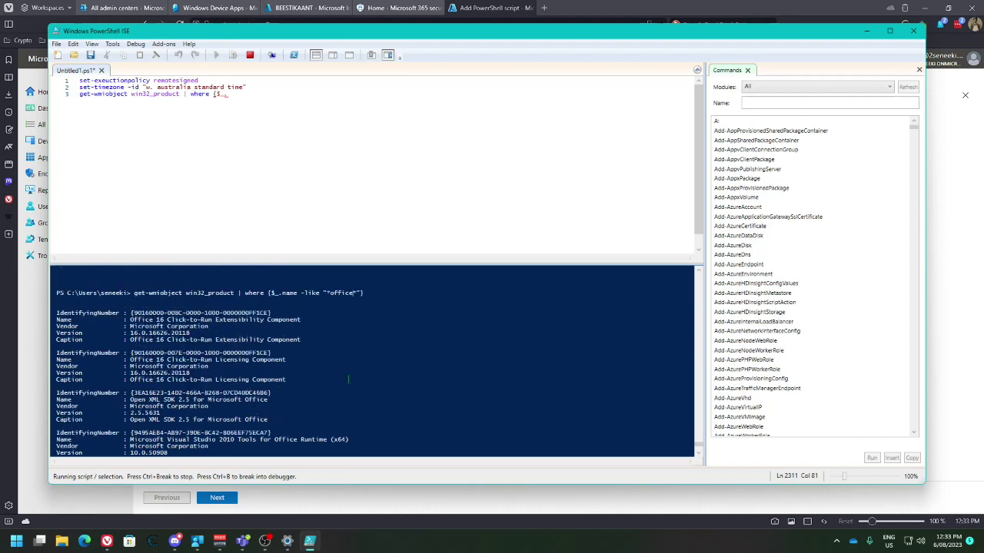
- Finish line 3 to export *office* products via convertto-html to c:\temp\msoffice.html, then save
click(230, 94)
text(name -like )
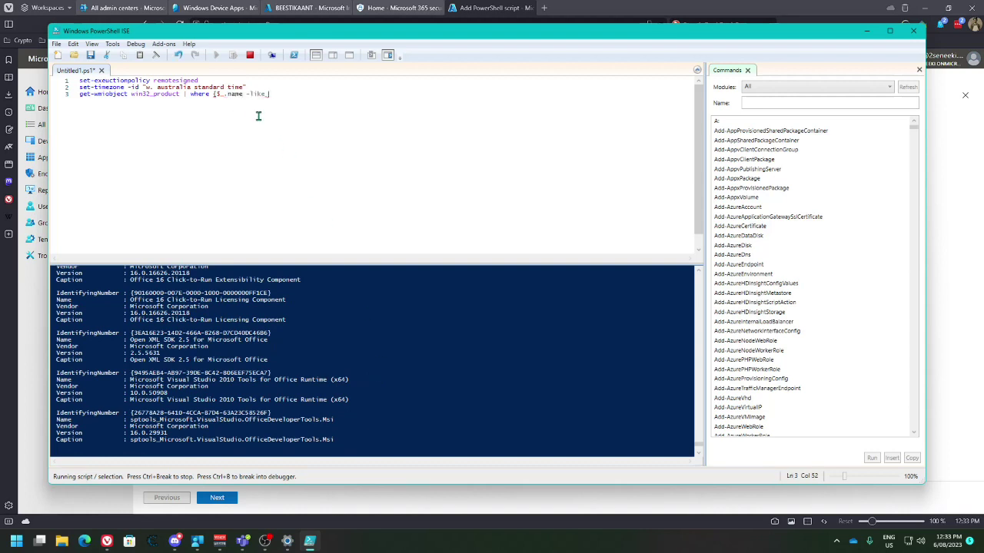
text("*of)
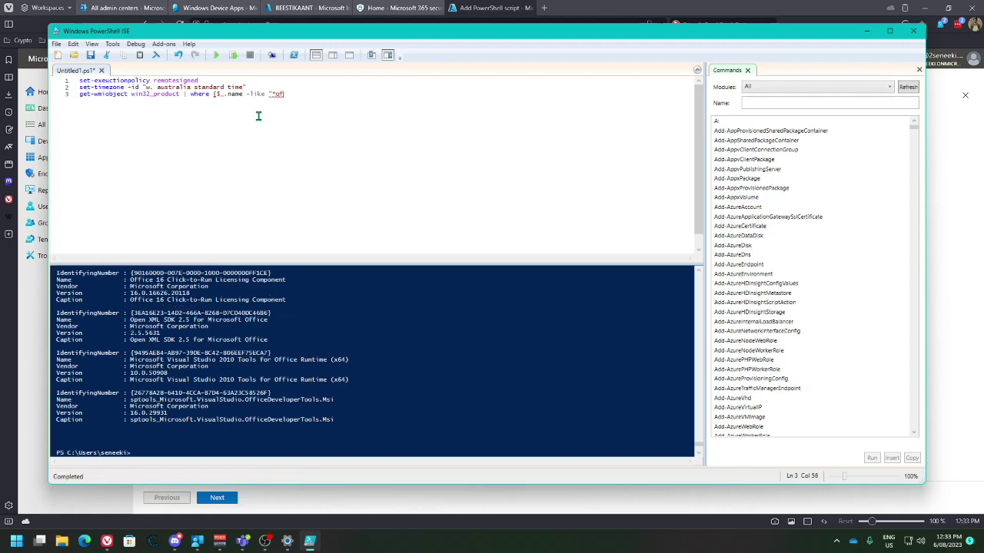
text(fice"})
key(BackSpace)
text(*")
key(End)
text(| out)
key(BackSpace)
key(BackSpace)
key(BackSpace)
text(convertto-html | out-file)
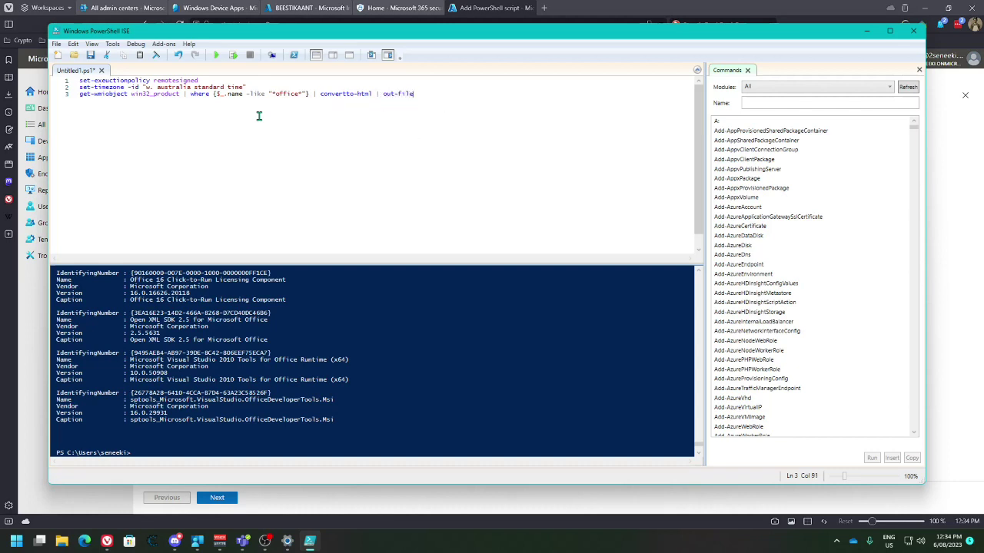
text(:	emp)
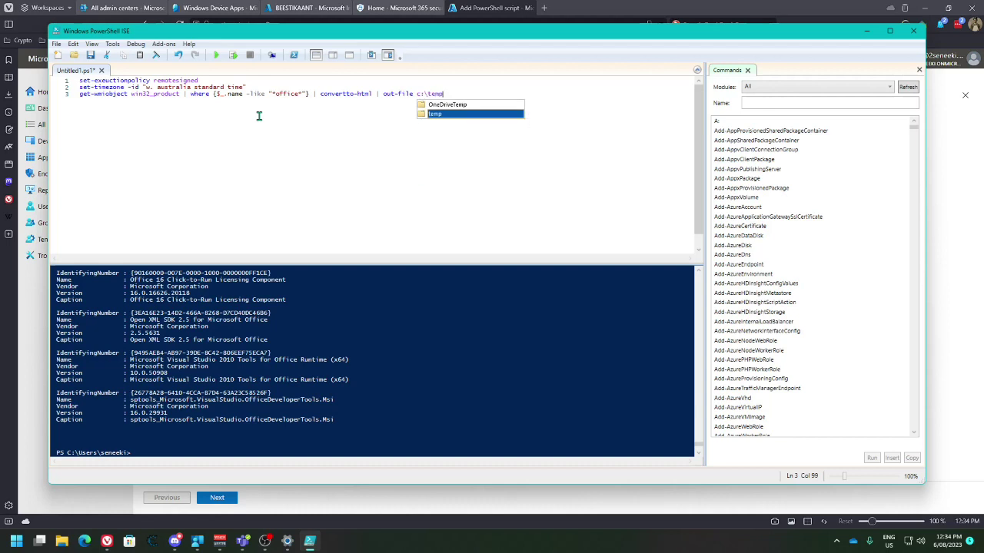
text(\)
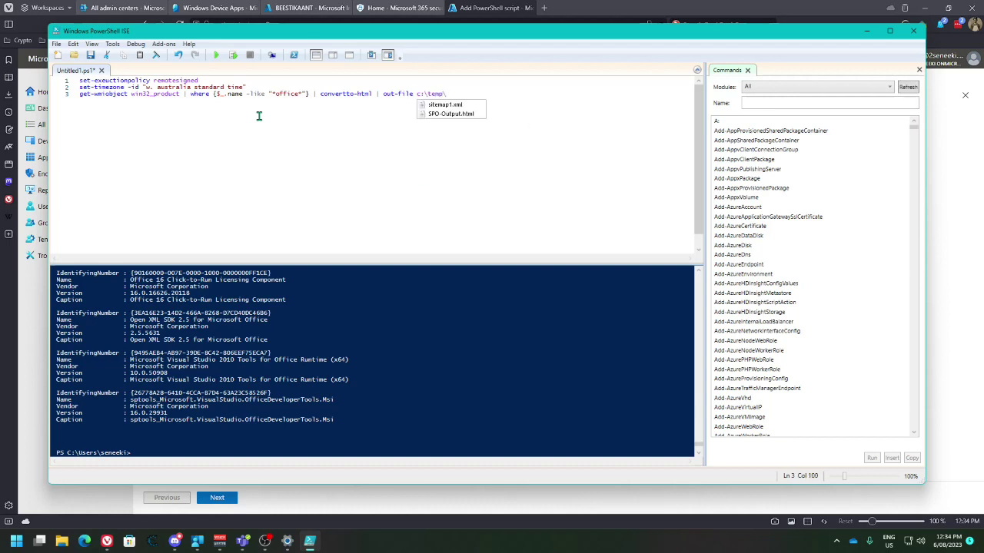
text(msoffice.html)
click(543, 162)
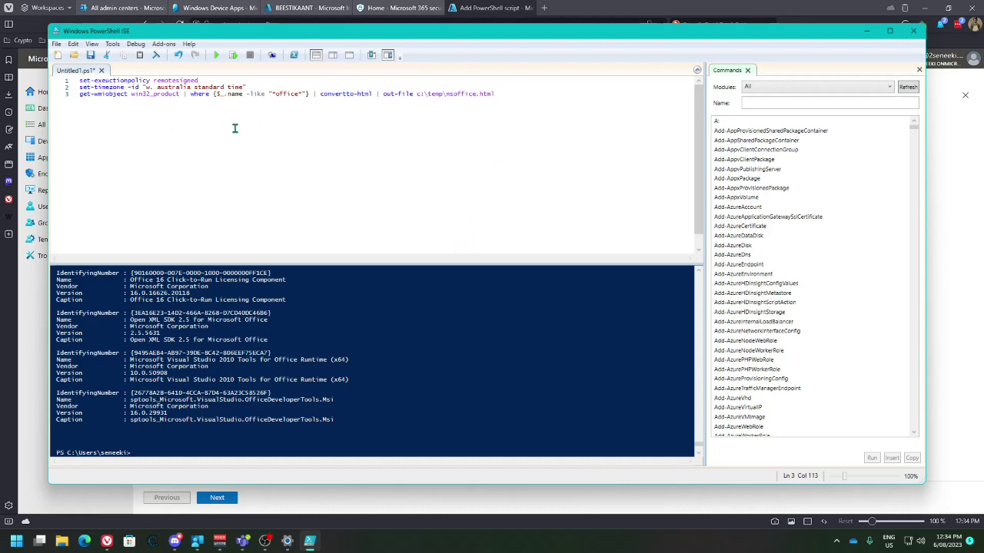
key(ctrl+s)
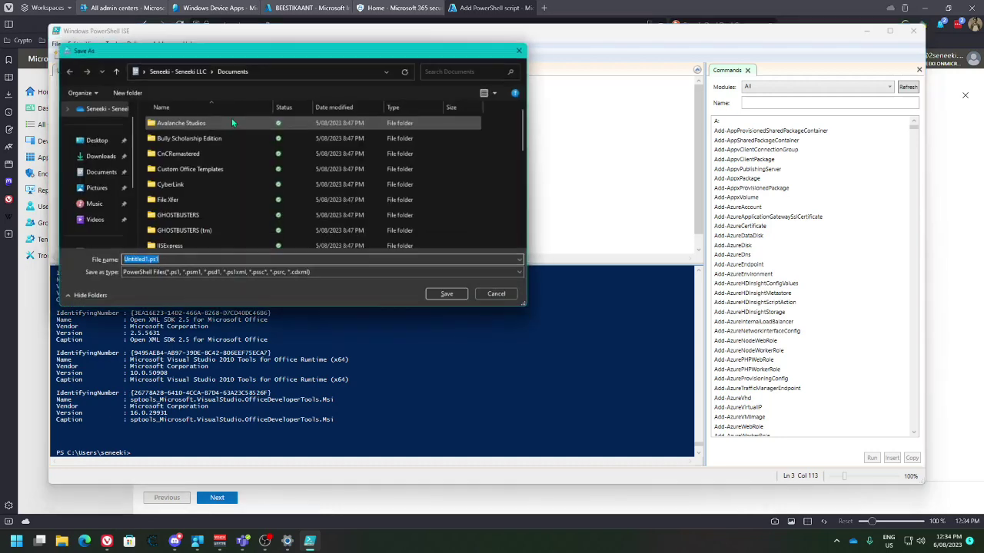
- Save the script as Logon.ps1 in Documents\Scripts\PowerShell
click(95, 173)
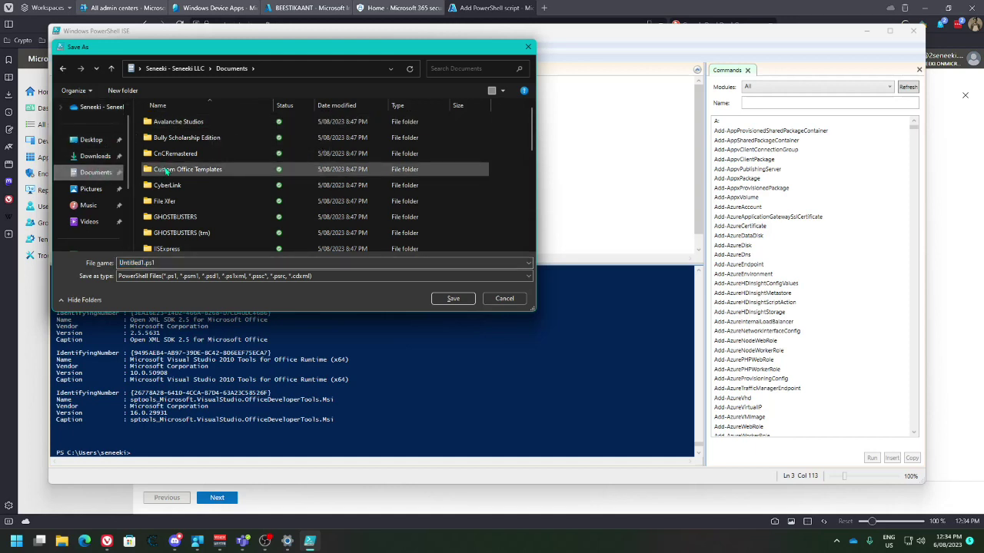
scroll(180, 182, down, 5)
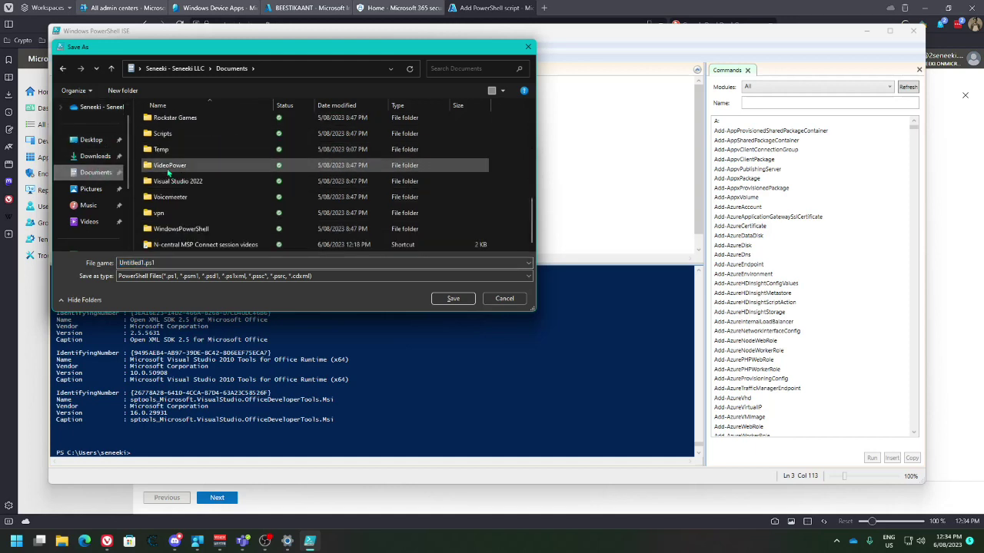
double_click(193, 134)
double_click(171, 122)
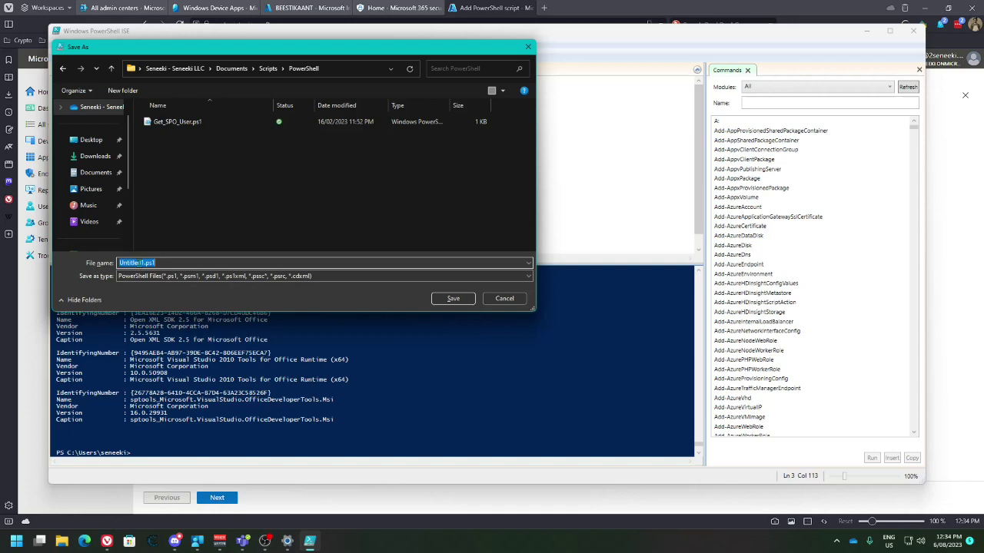
text(Logon)
key(Return)
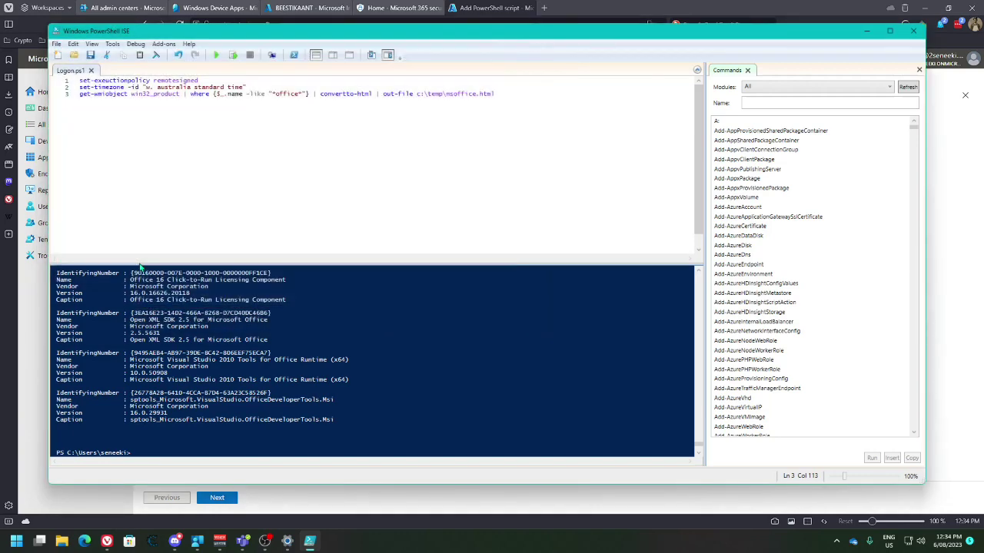
- Run Logon.ps1, then correct the misspelled 'execution' in line 1's set-executionpolicy
click(216, 58)
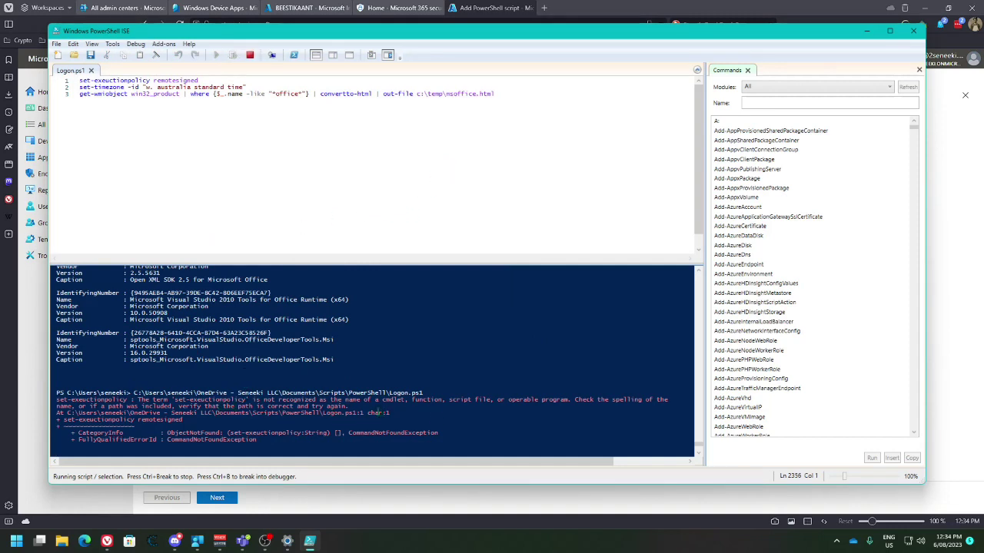
click(202, 81)
click(109, 80)
key(BackSpace)
key(Right)
text(u)
- Rerun the corrected script, which fails with an access-denied execution-policy error
click(195, 93)
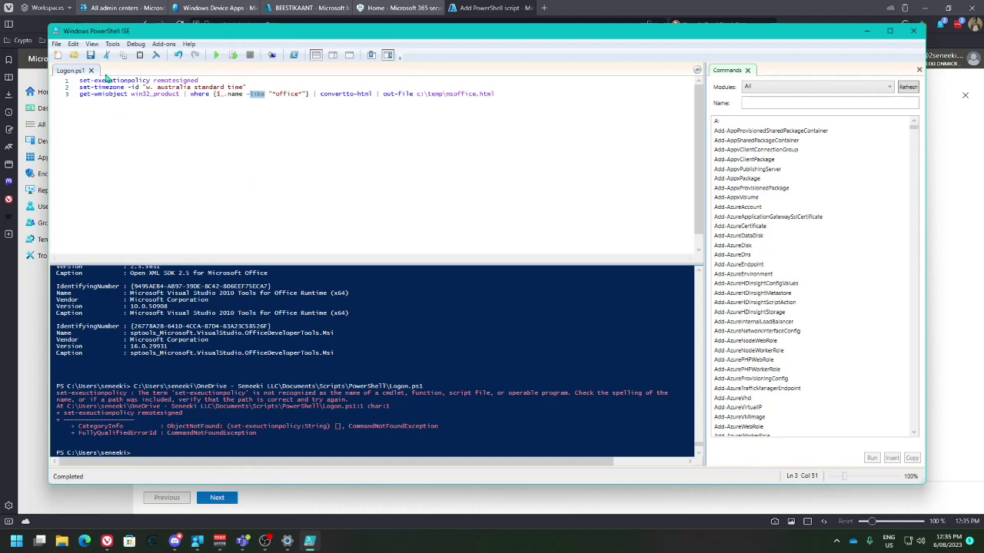
click(218, 57)
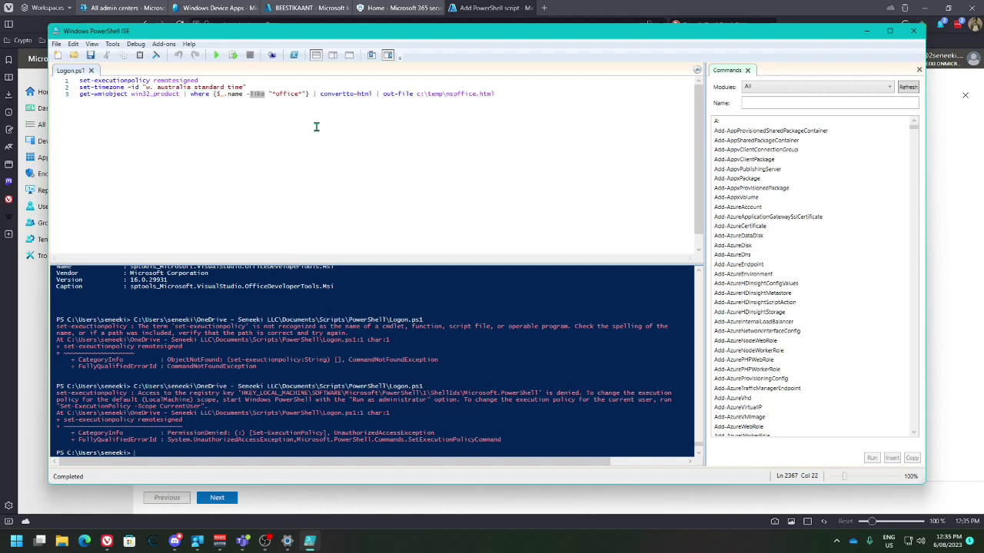
key(super+x)
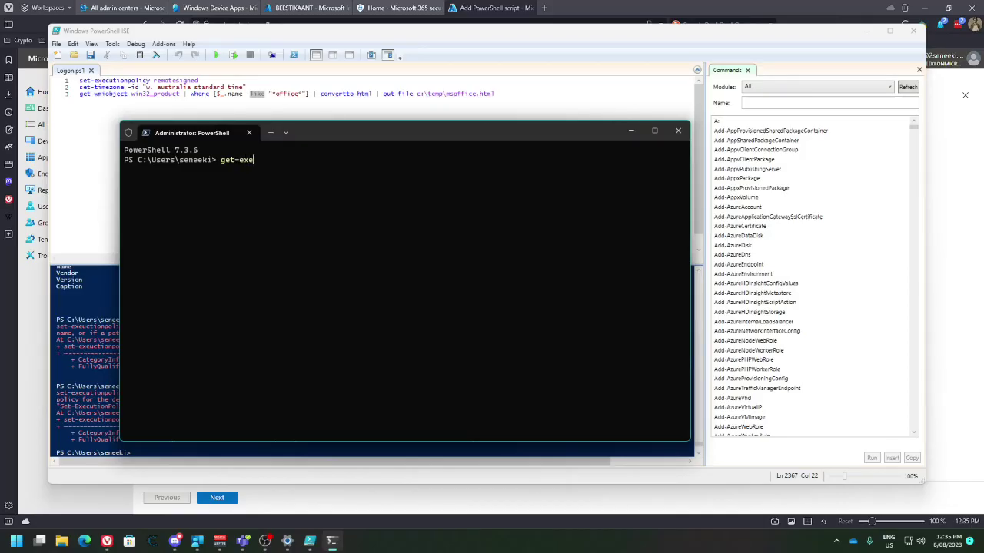
- Check the current execution policy with Get-ExecutionPolicy in the admin terminal
text(ecutiuonp)
key(BackSpace)
key(BackSpace)
key(Tab)
key(Return)
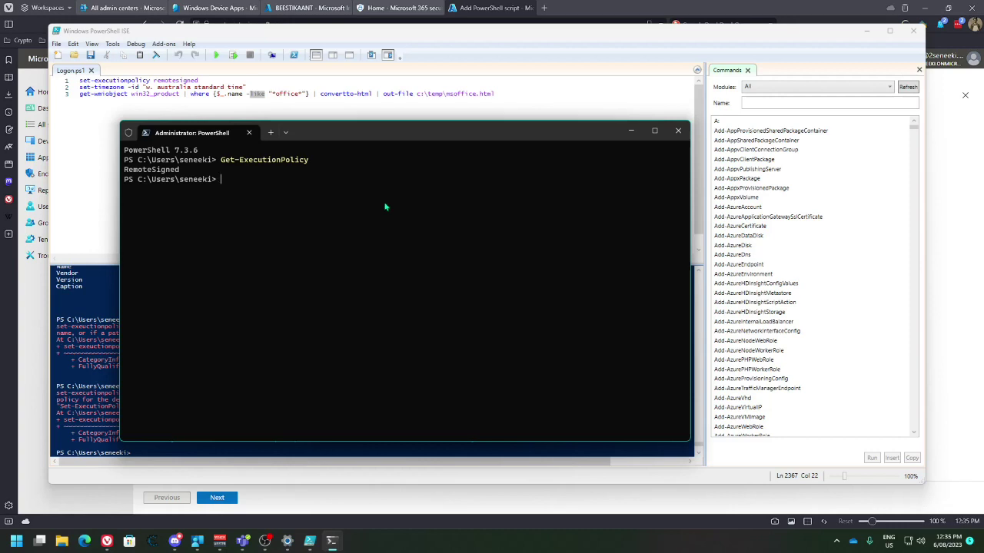
- Set the execution policy to default, confirm it now reads Restricted, and minimize ISE
text(set-execu)
key(Tab)
text(default)
key(Return)
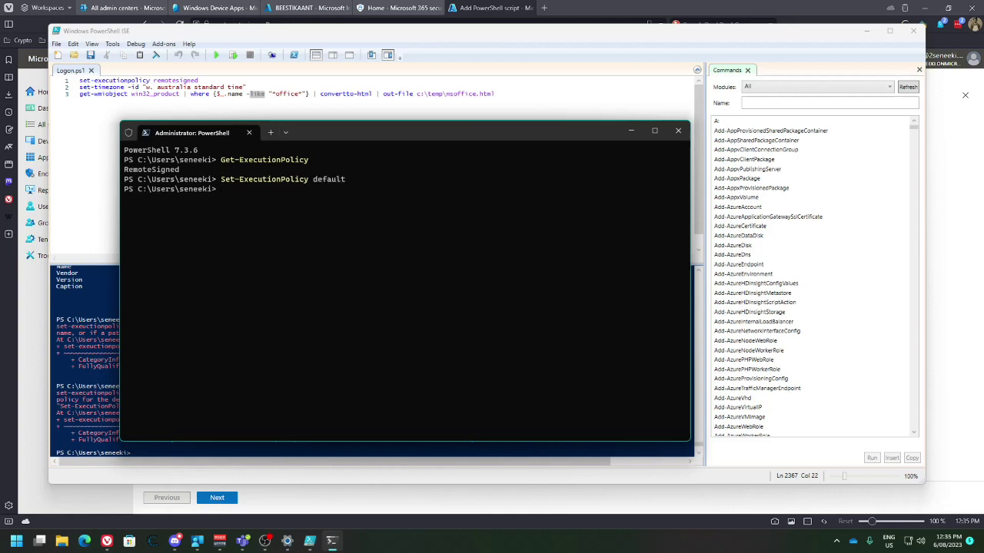
key(Up)
key(Up)
key(Return)
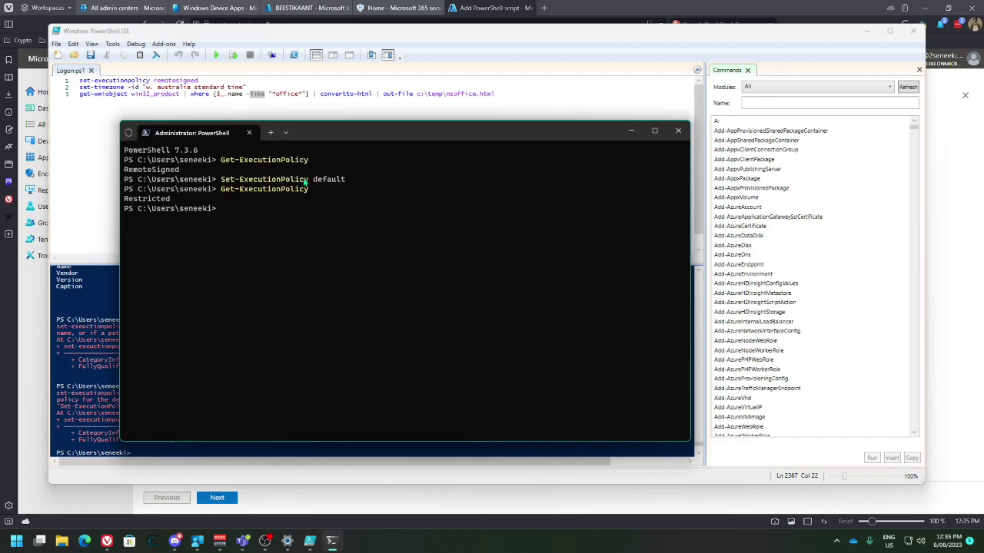
click(526, 96)
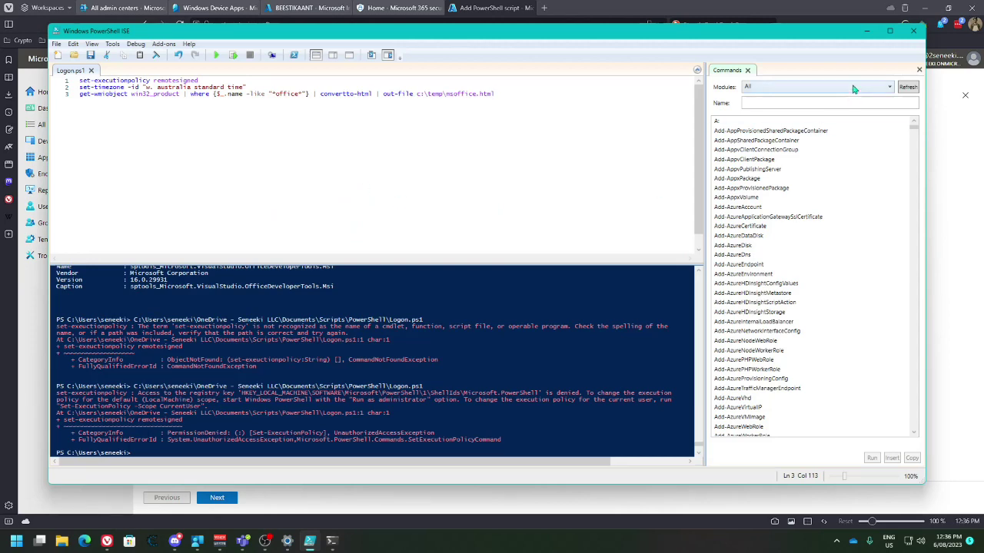
click(869, 35)
- Name the script 'Windows logon script', describe it as 'example logon script', and continue to Script settings
click(611, 123)
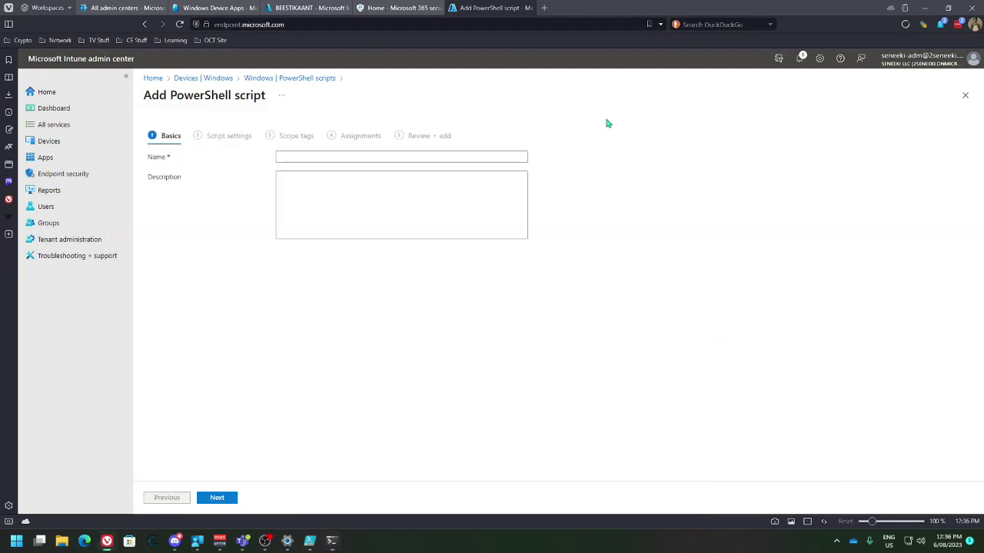
click(299, 157)
text(Window)
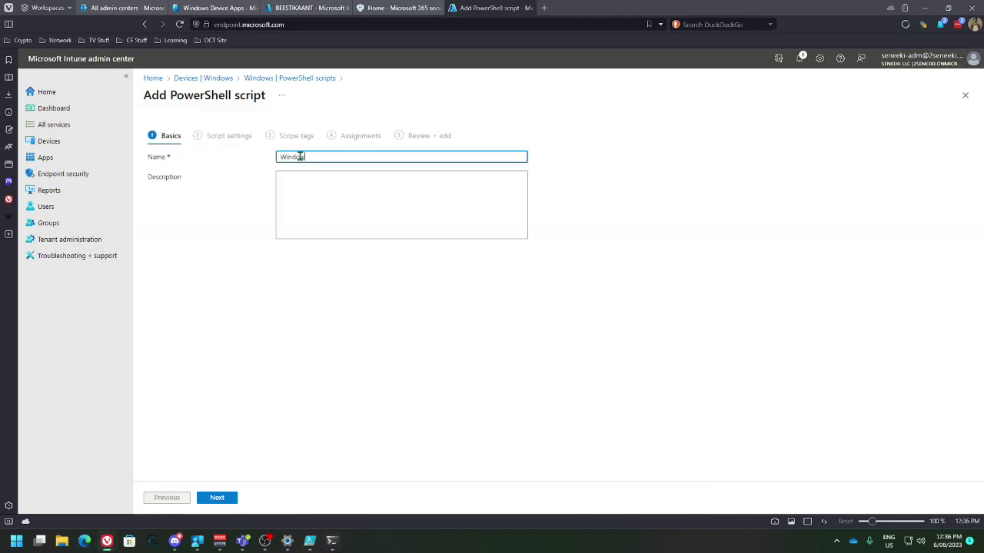
text(s logon scrioopt)
click(362, 179)
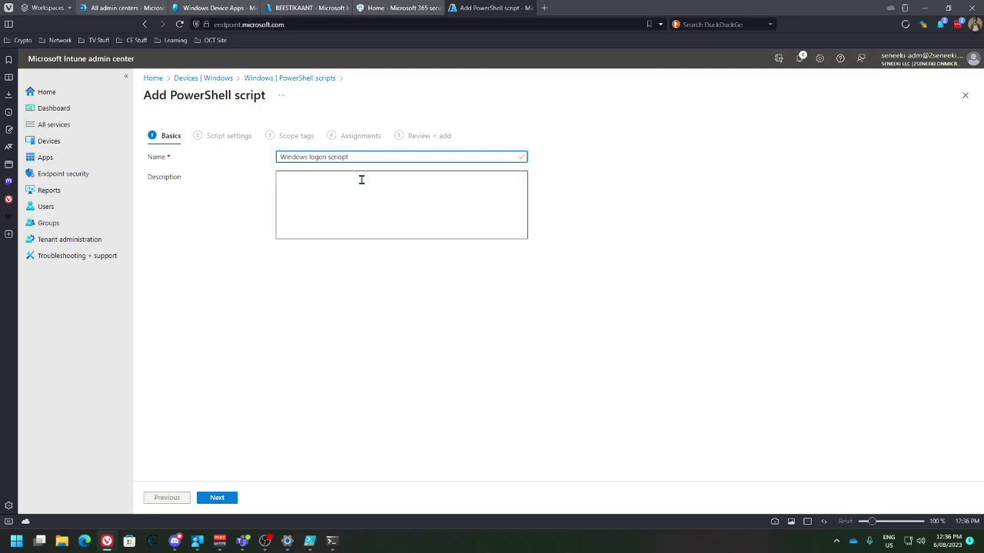
click(343, 187)
text(examp)
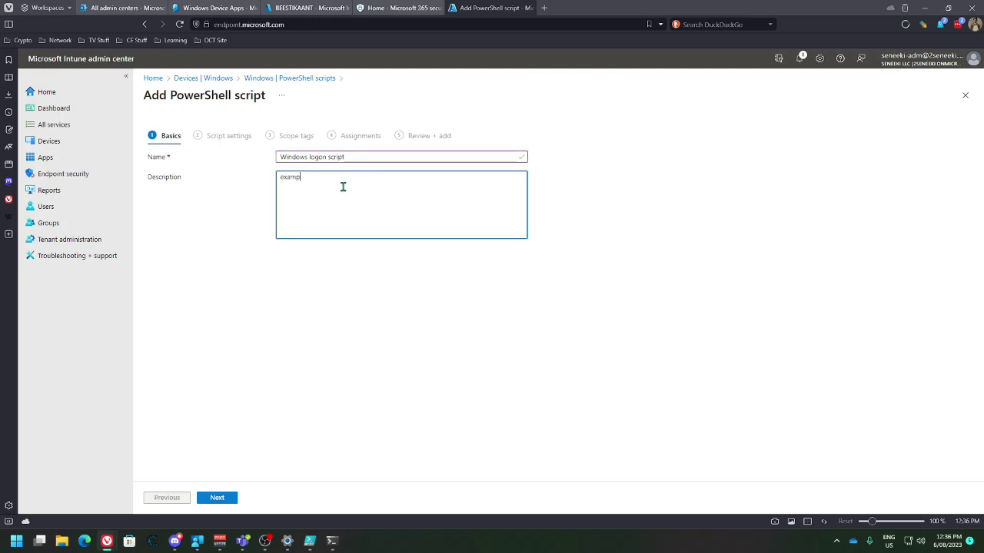
text(le logon script)
click(277, 454)
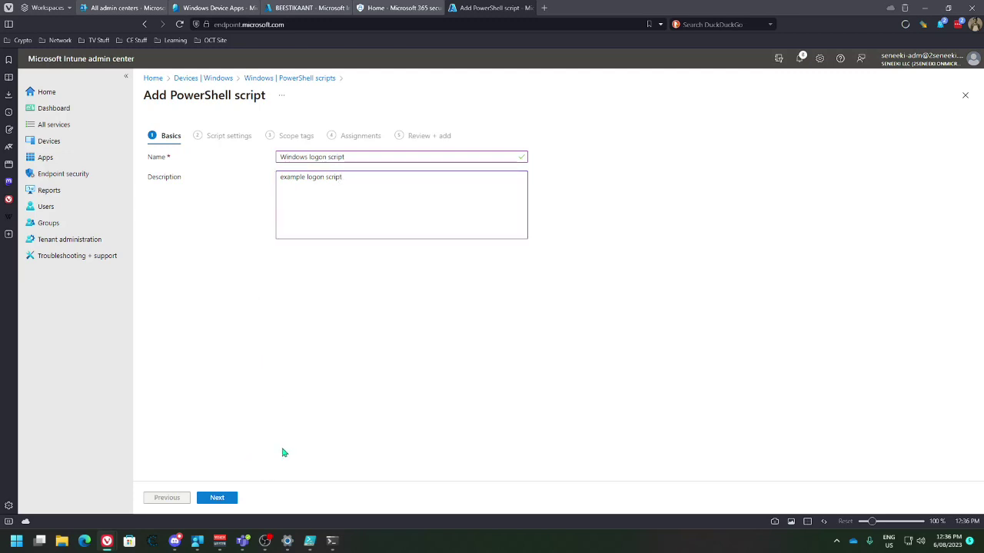
click(217, 499)
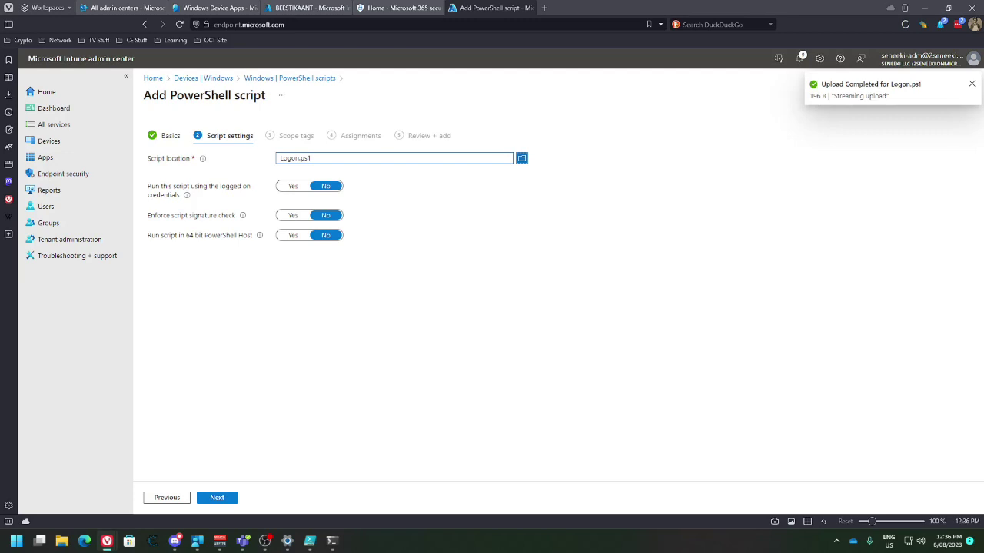
- Open a File Explorer window with Windows+E
key(super+e)
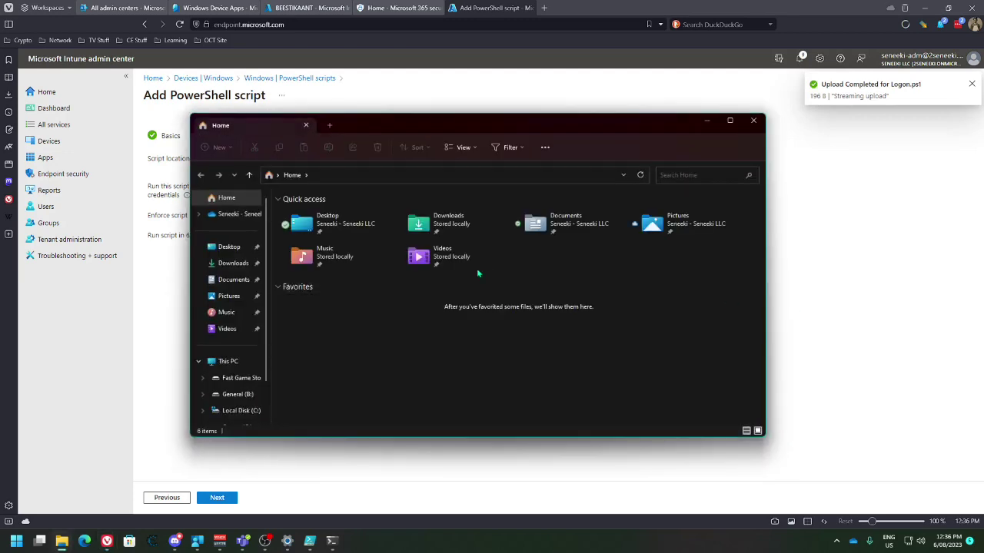
- Go to C:\temp and view the installed-products report msoffice.html in the browser
click(348, 179)
text(c)
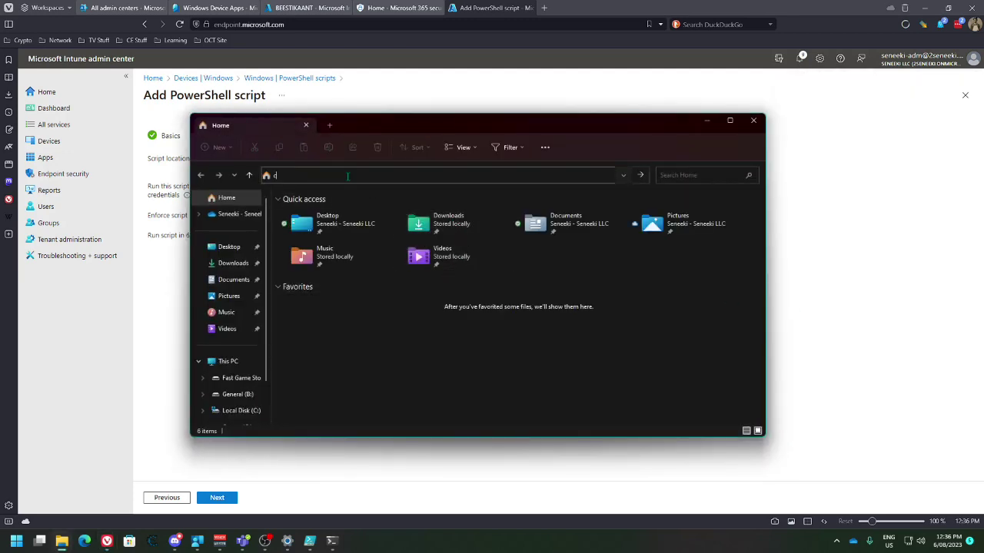
text(:	)
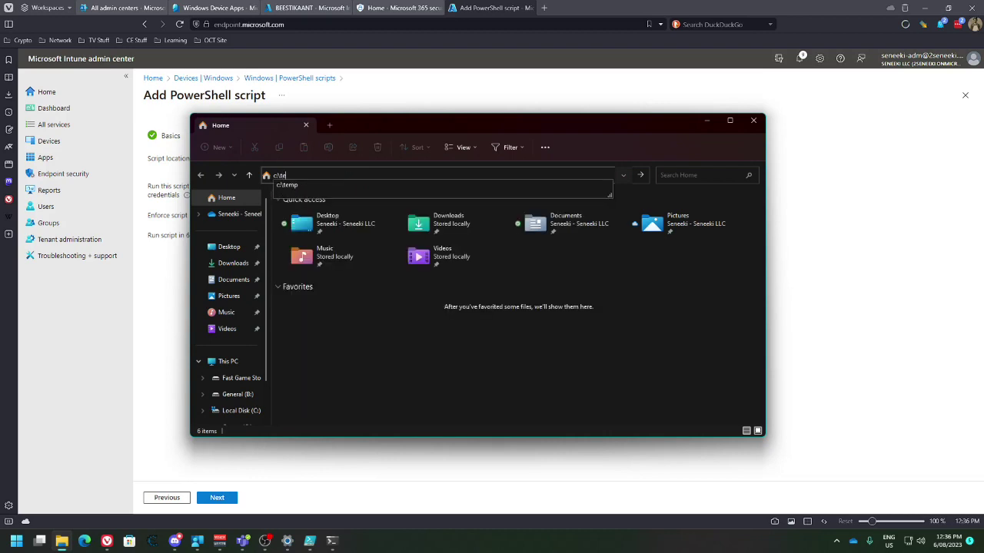
text(emp)
key(Return)
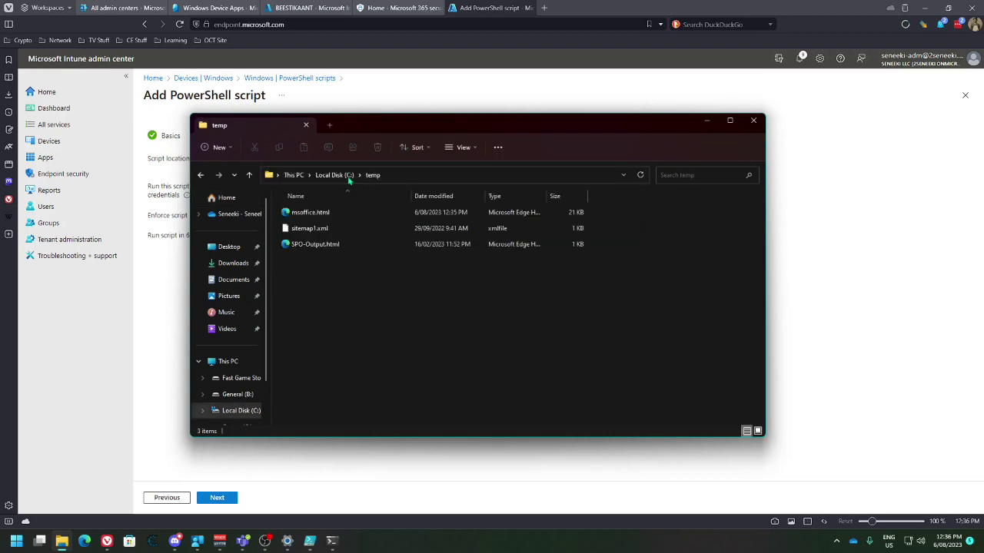
click(315, 216)
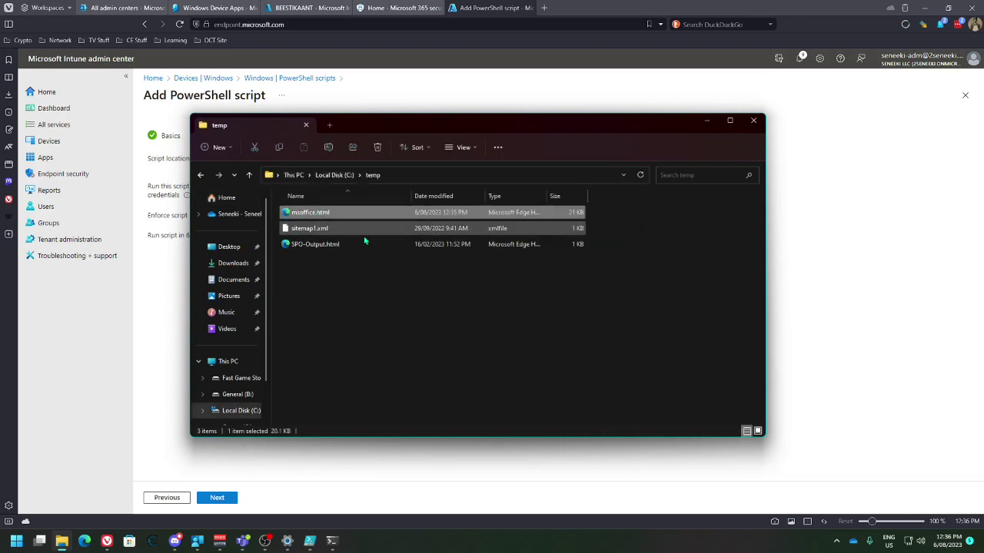
double_click(310, 214)
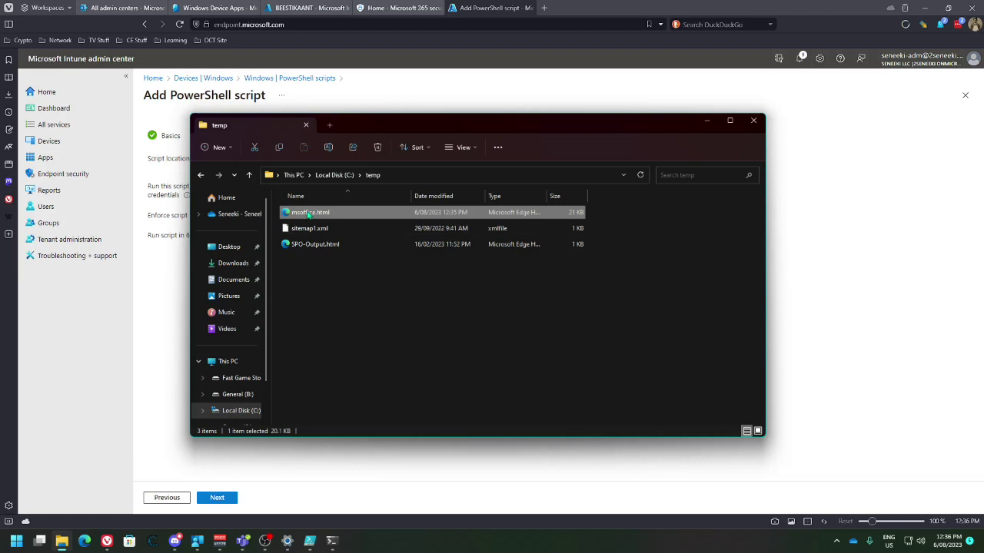
double_click(446, 225)
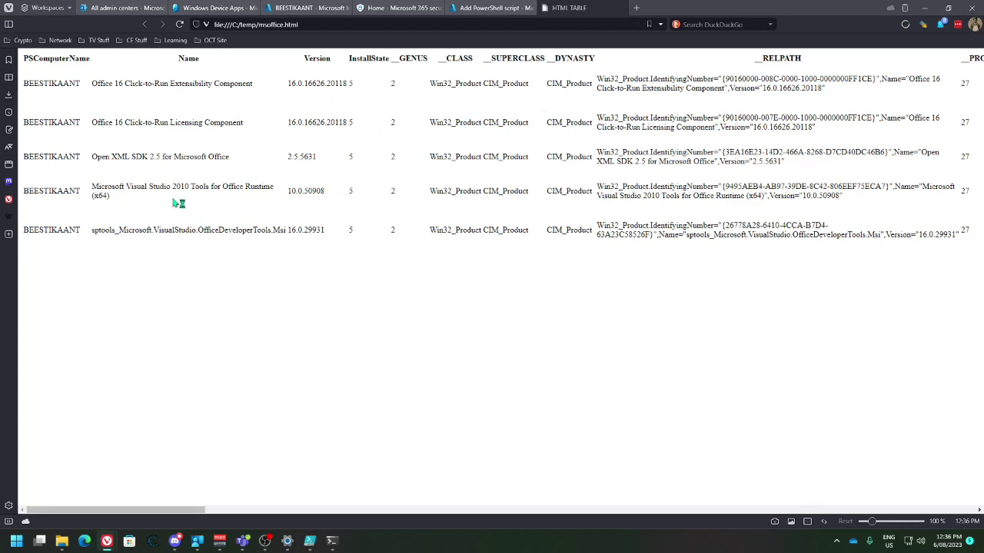
click(625, 7)
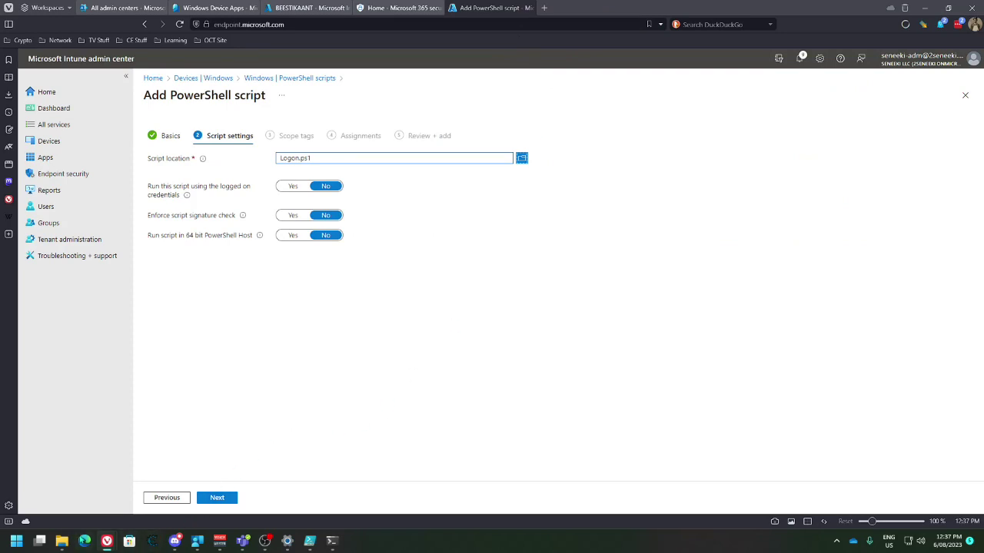
- Delete msoffice.html from C:\temp and close the folder window
click(62, 540)
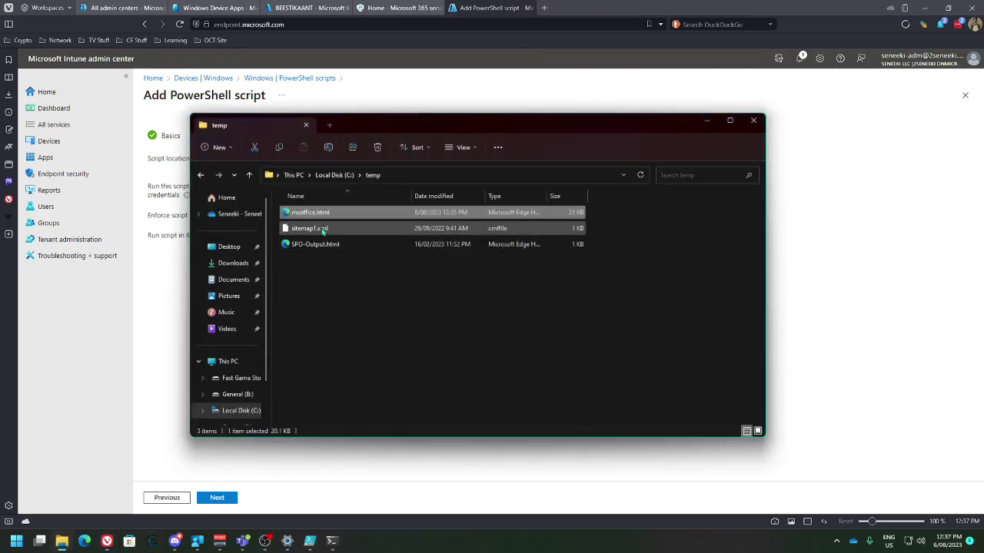
key(Delete)
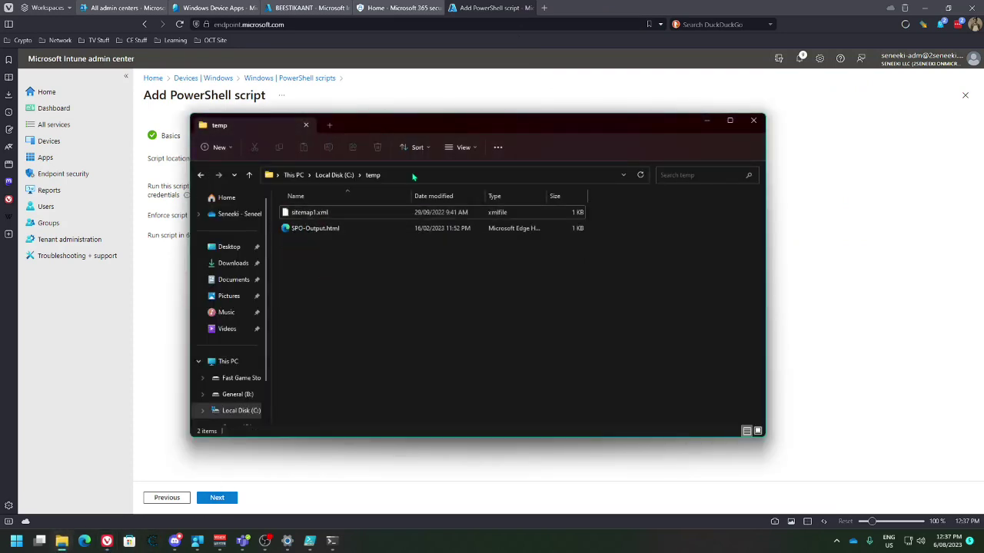
click(756, 120)
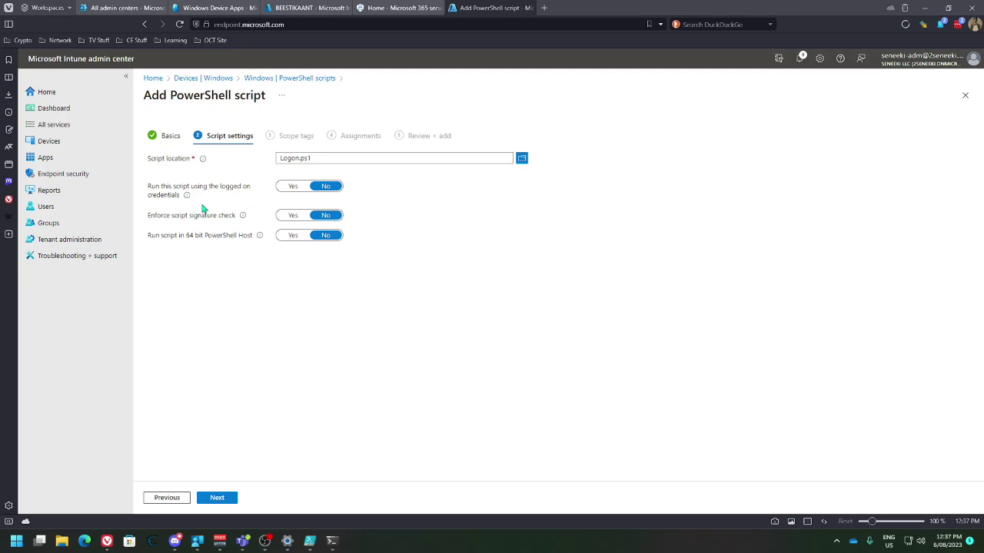
- Run the script in the 64-bit PowerShell host, leaving logged-on credentials at No
mouse_move(186, 196)
click(293, 235)
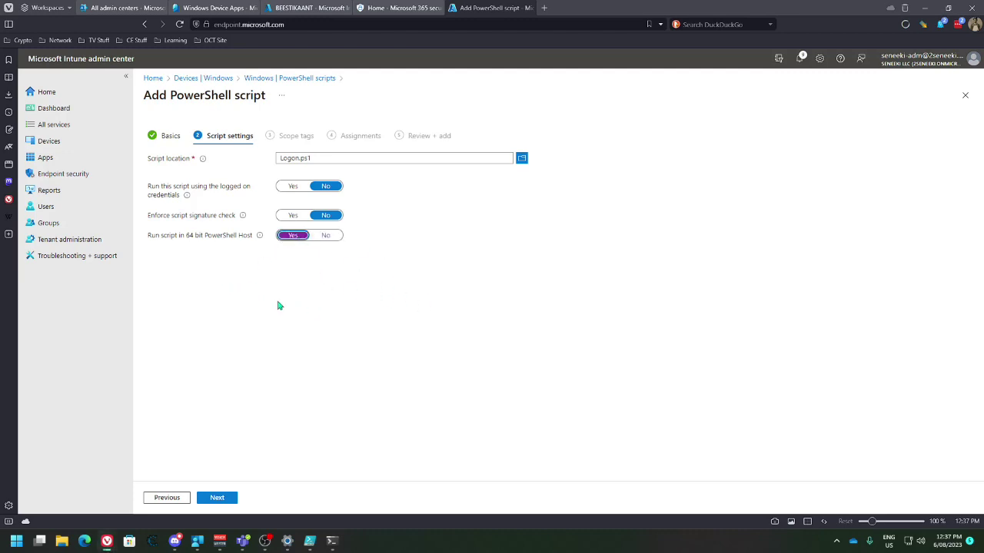
click(286, 189)
click(318, 189)
click(332, 541)
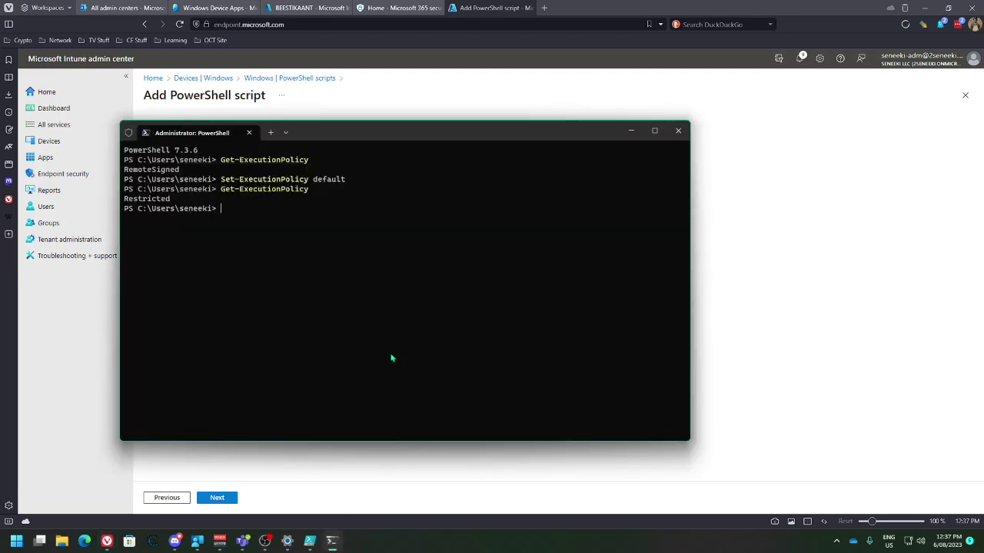
click(717, 328)
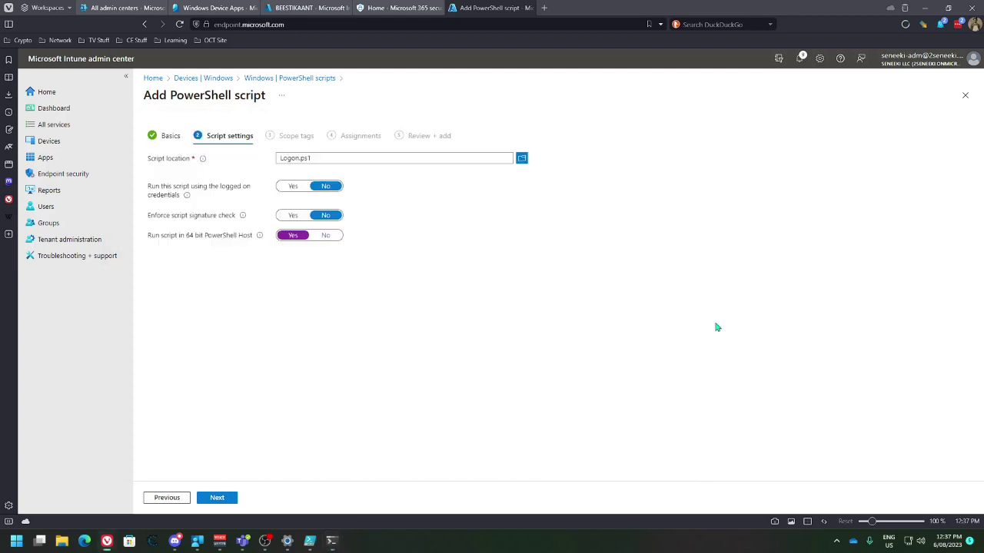
click(294, 188)
- Replace the Default scope tag with Windows Device (Corporate)
click(218, 499)
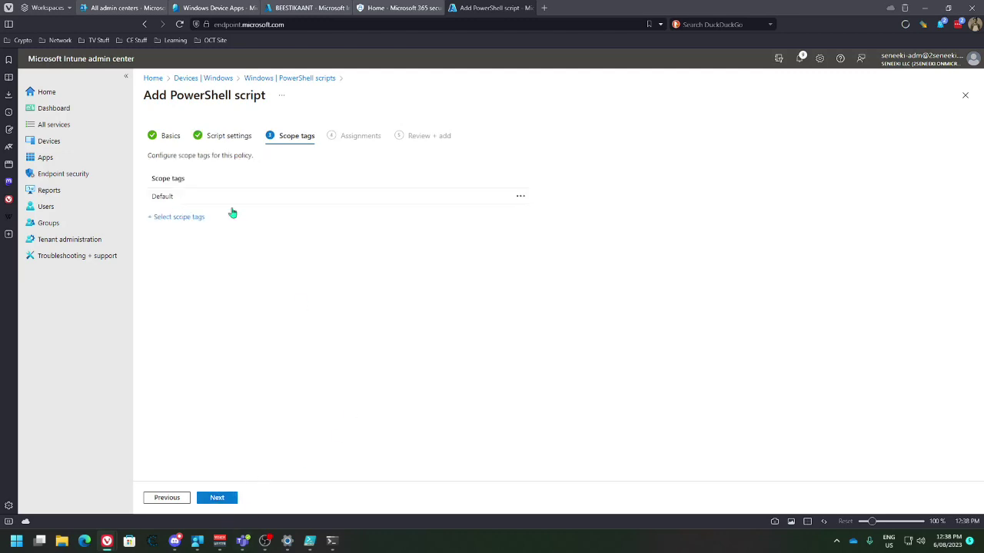
click(179, 217)
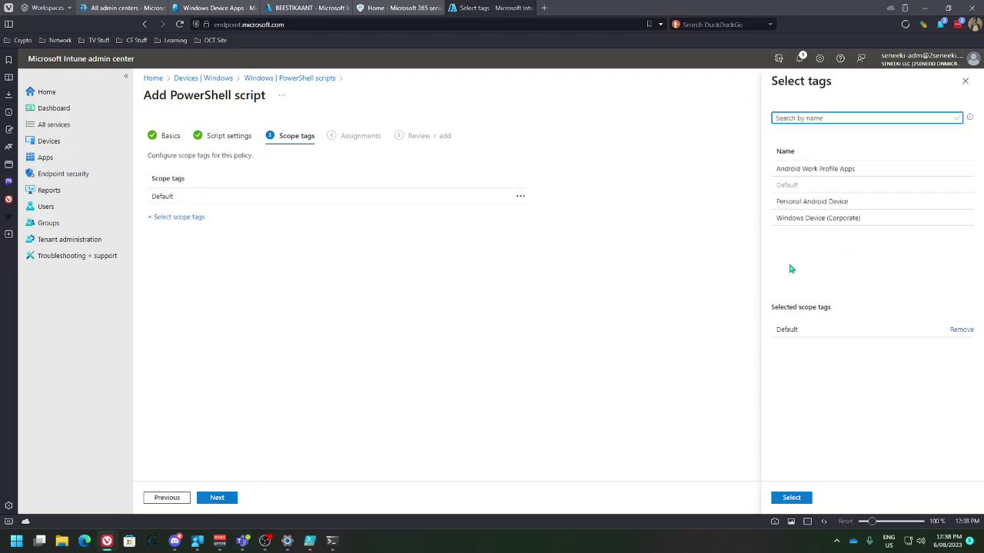
click(795, 219)
click(957, 329)
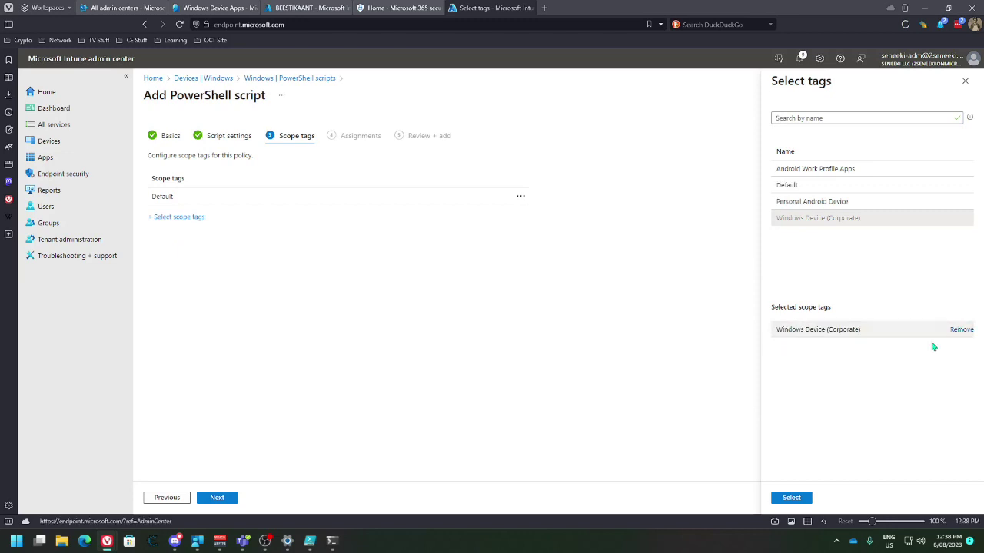
click(791, 498)
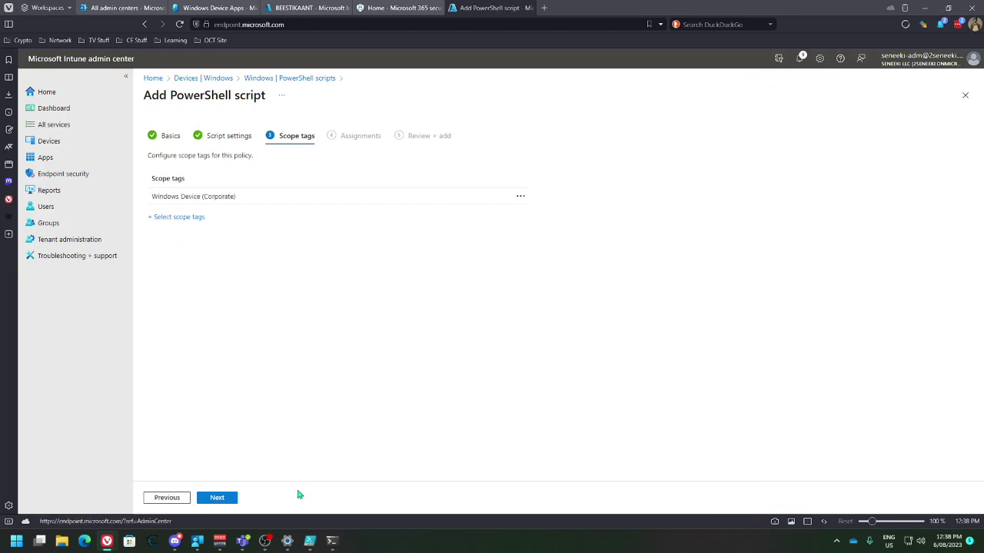
- Begin including the Windows Devices (Corporate) group in the script's assignments
click(217, 498)
click(176, 173)
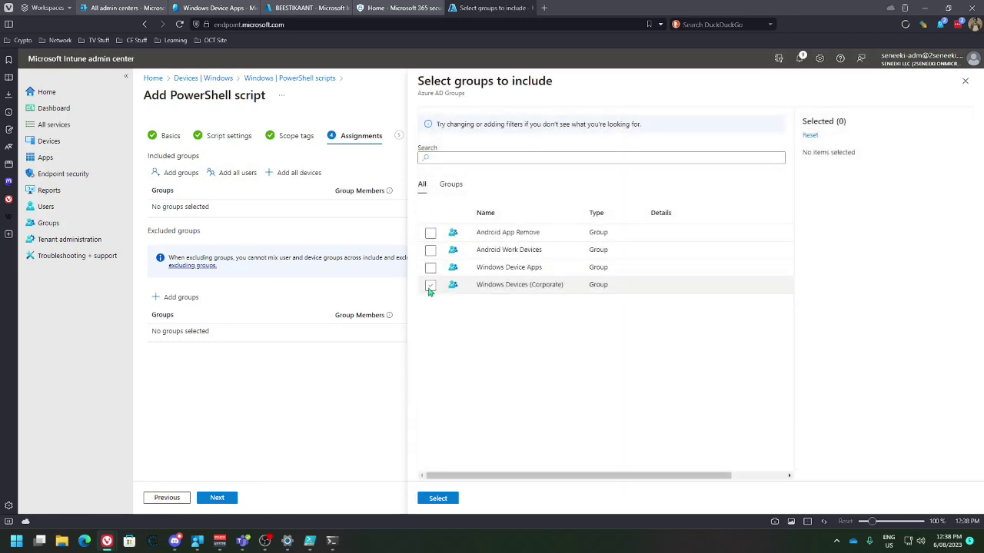
click(431, 286)
- Confirm the Windows Devices (Corporate) group, review the settings and add the Windows logon script
click(438, 498)
click(218, 498)
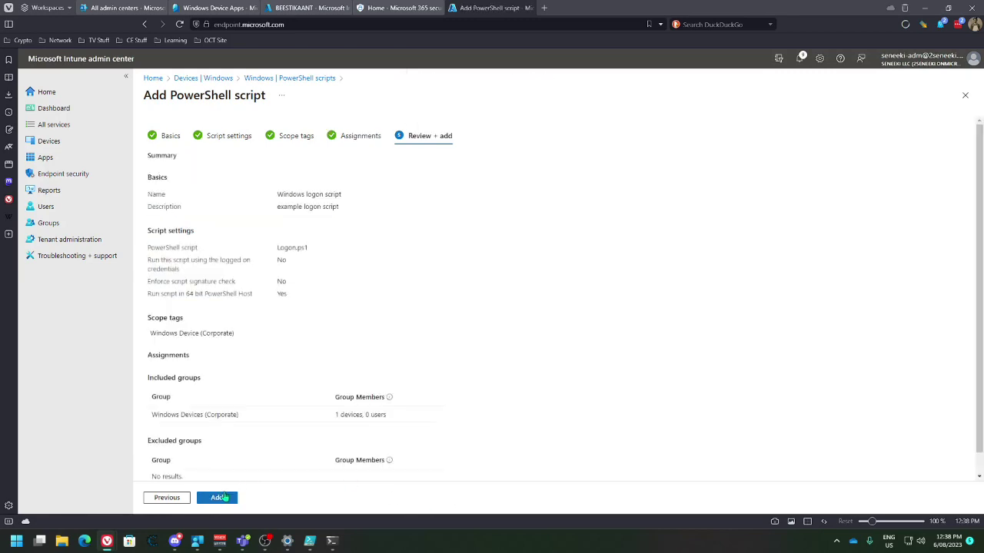
scroll(281, 439, down, 1)
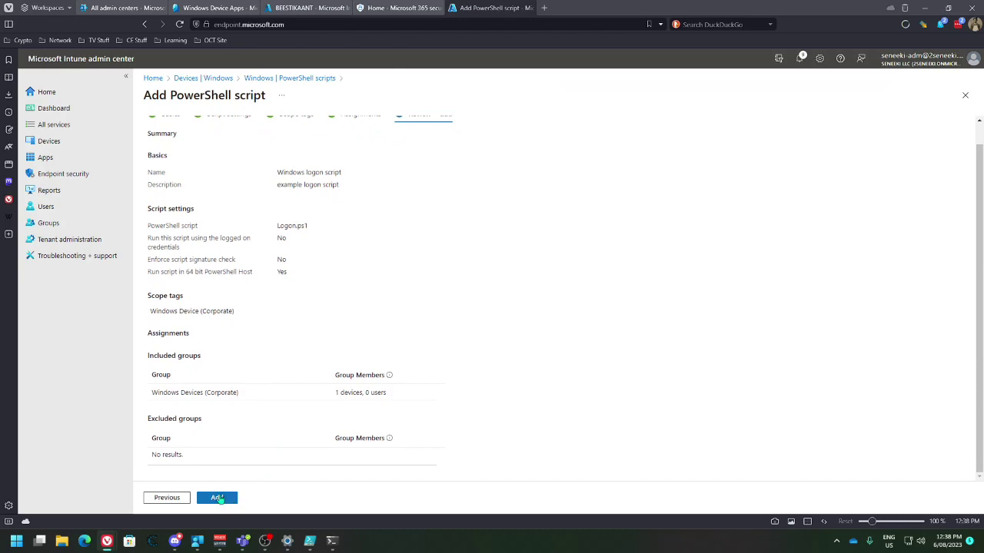
scroll(275, 369, up, 1)
scroll(257, 407, down, 1)
click(218, 498)
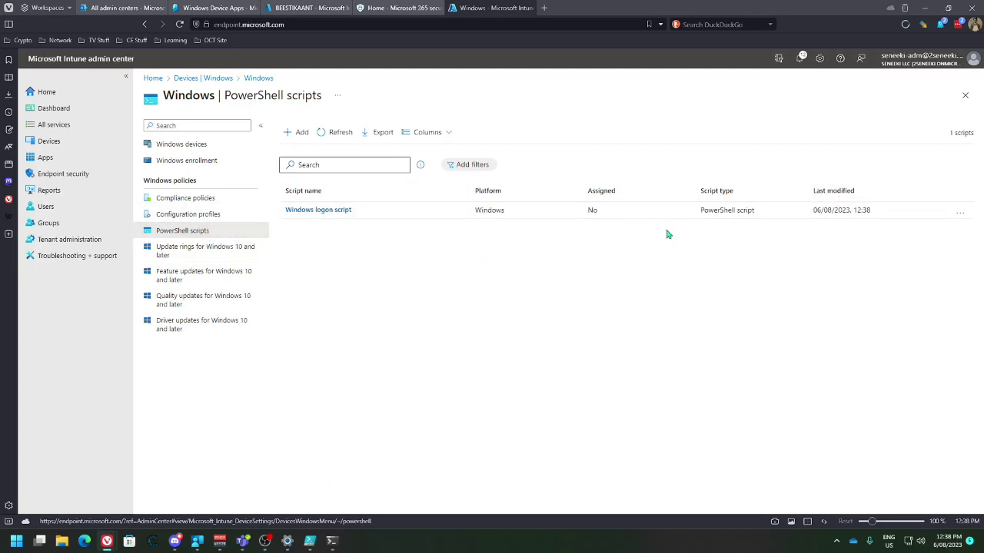
- Refresh the scripts list, then check BEESTIKAANT's configuration and compliance, opening Windows PC Compliance Policy
click(335, 133)
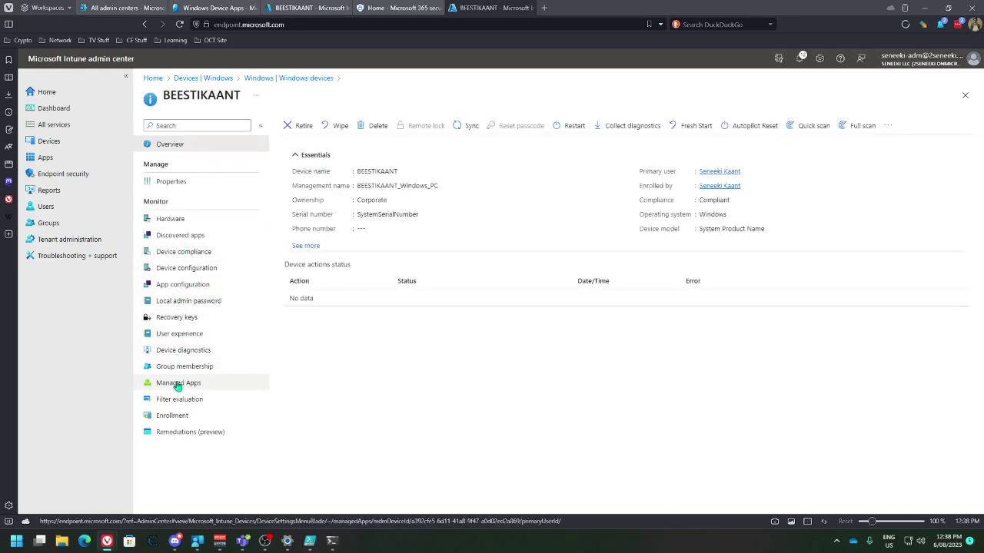
click(182, 268)
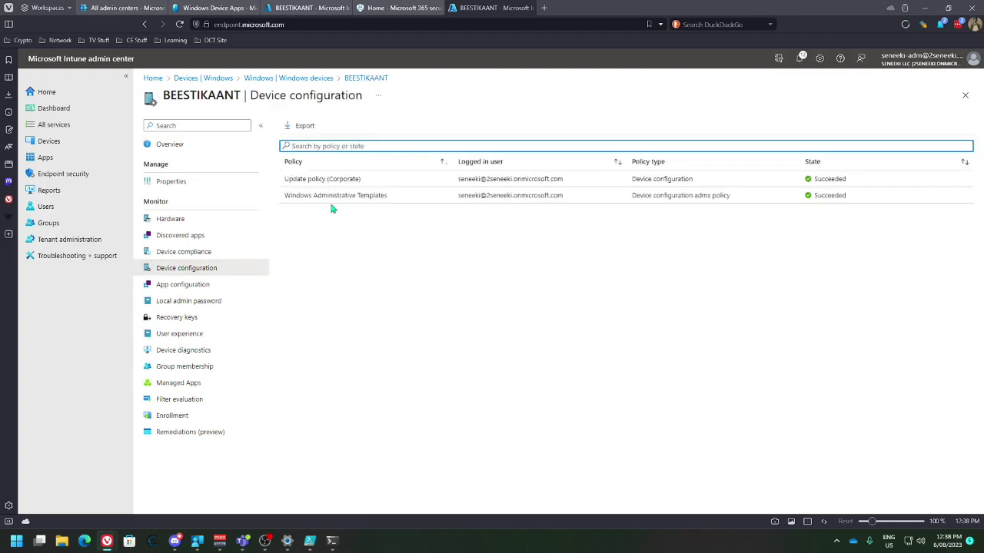
click(230, 251)
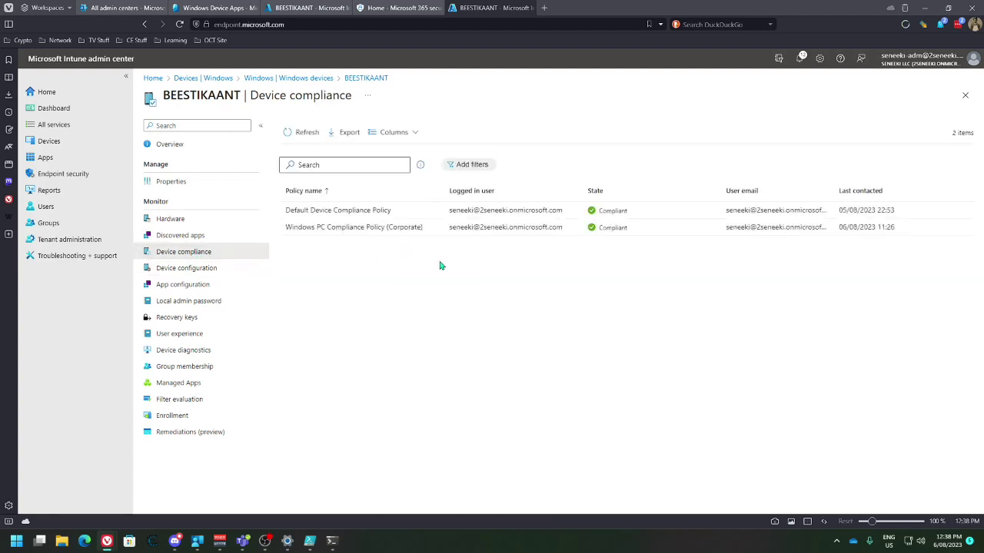
click(349, 226)
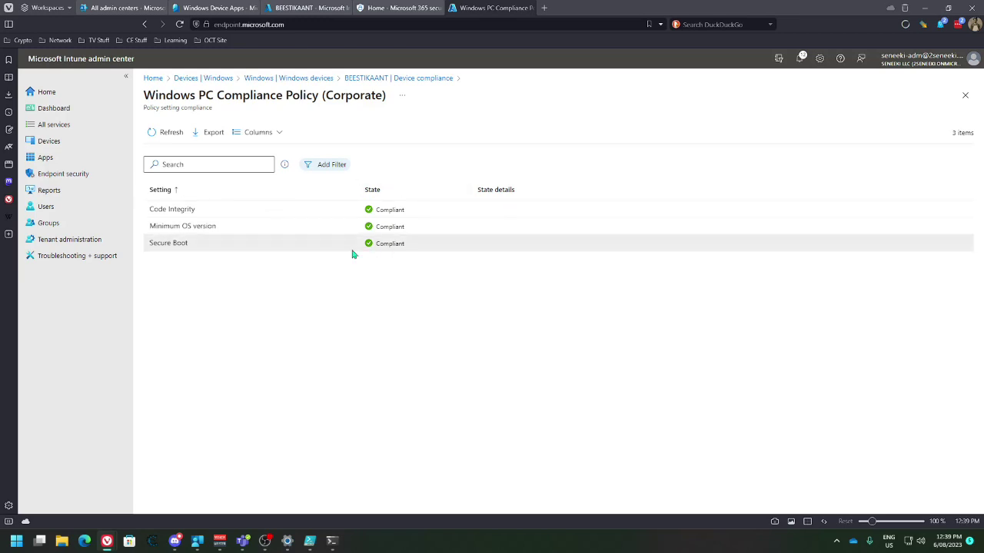
- Return to BEESTIKAANT's device compliance list and open its Hardware page
click(352, 77)
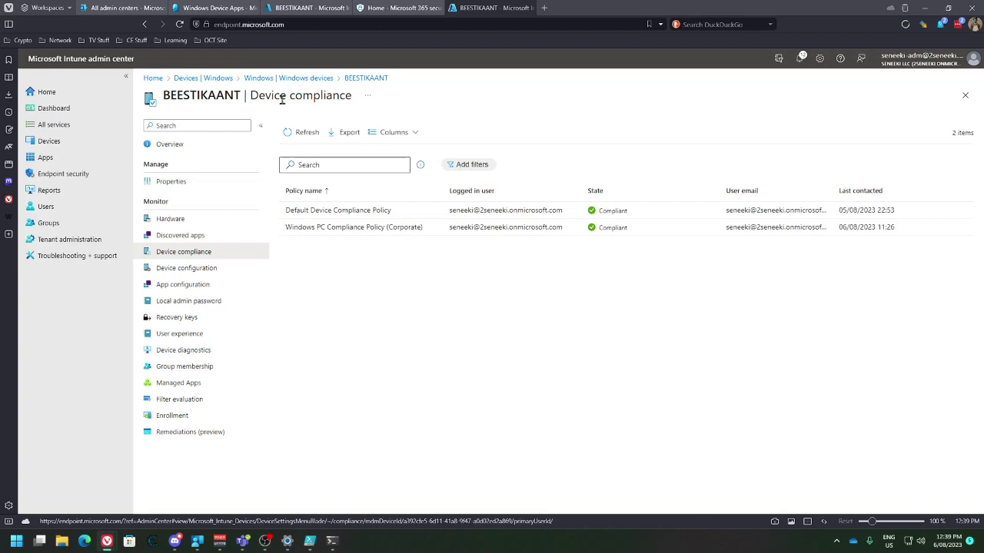
click(170, 220)
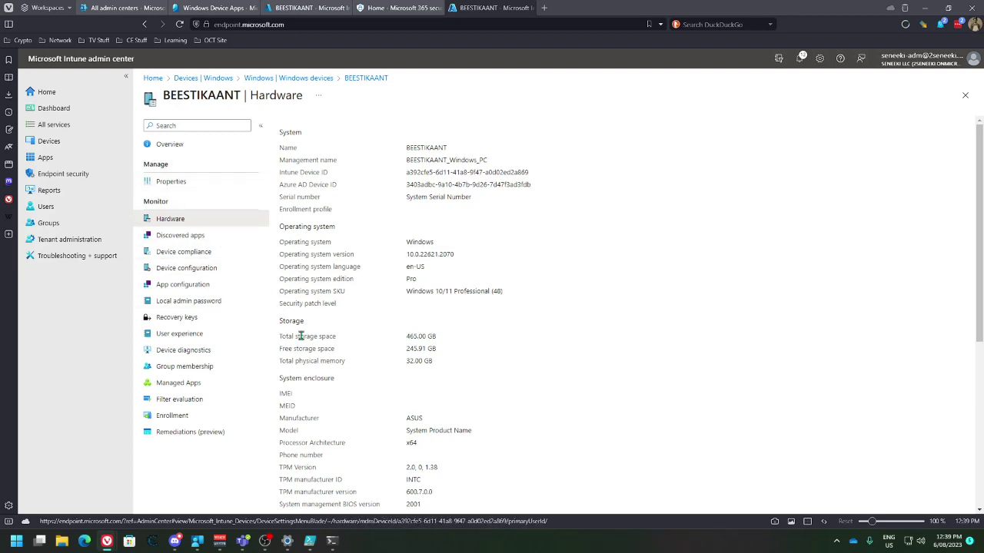
- Note BEESTIKAANT's 465.00 GB storage, check its Properties scope tags, then return to Overview
drag(286, 339, 444, 336)
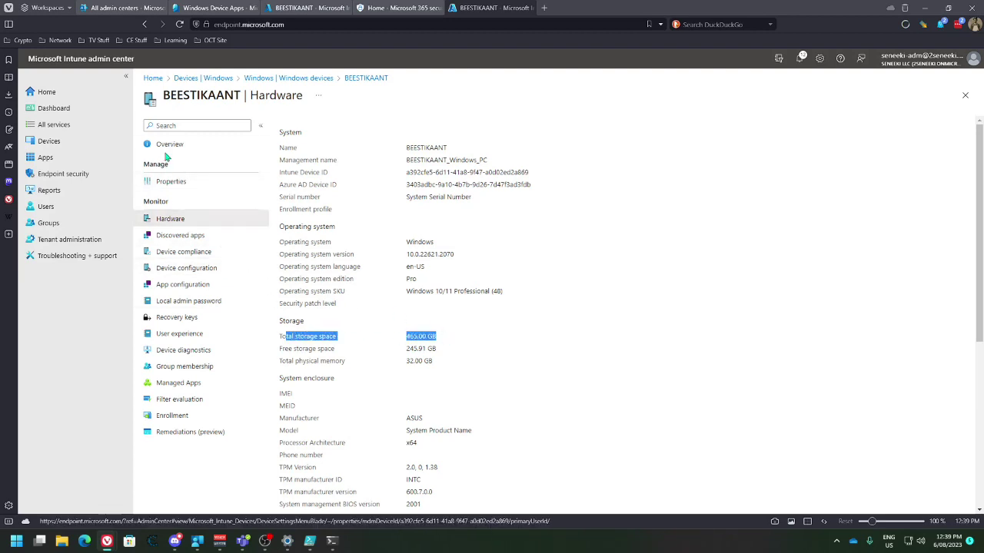
click(169, 183)
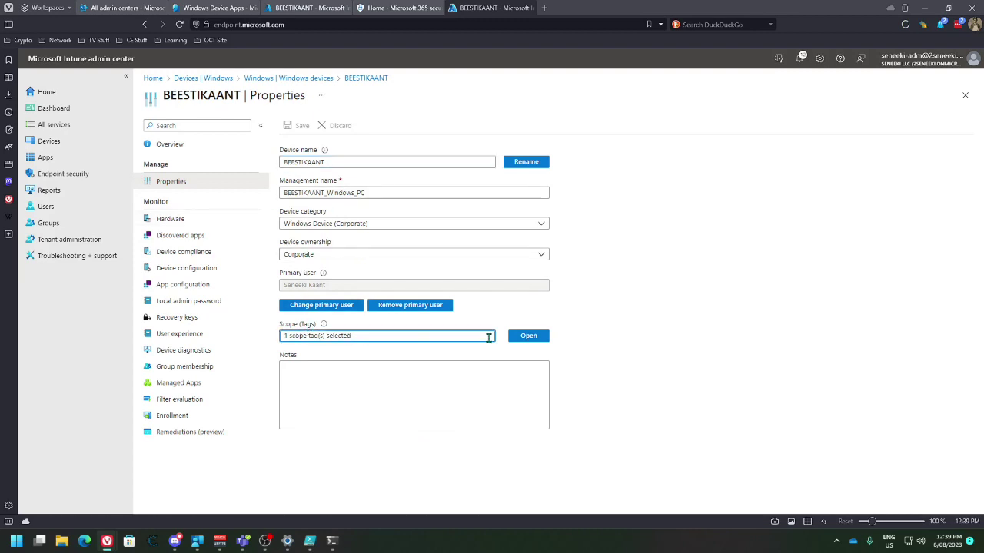
click(528, 336)
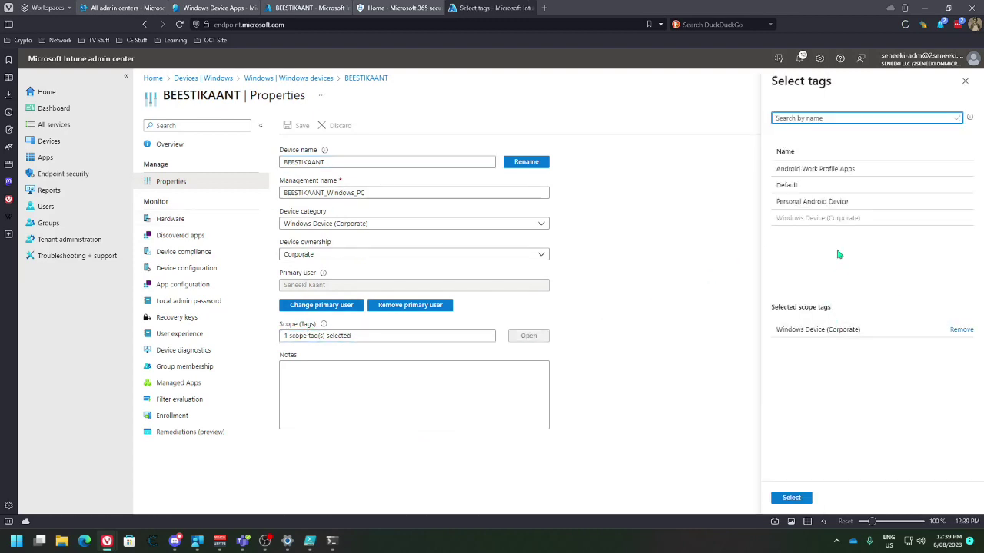
click(166, 145)
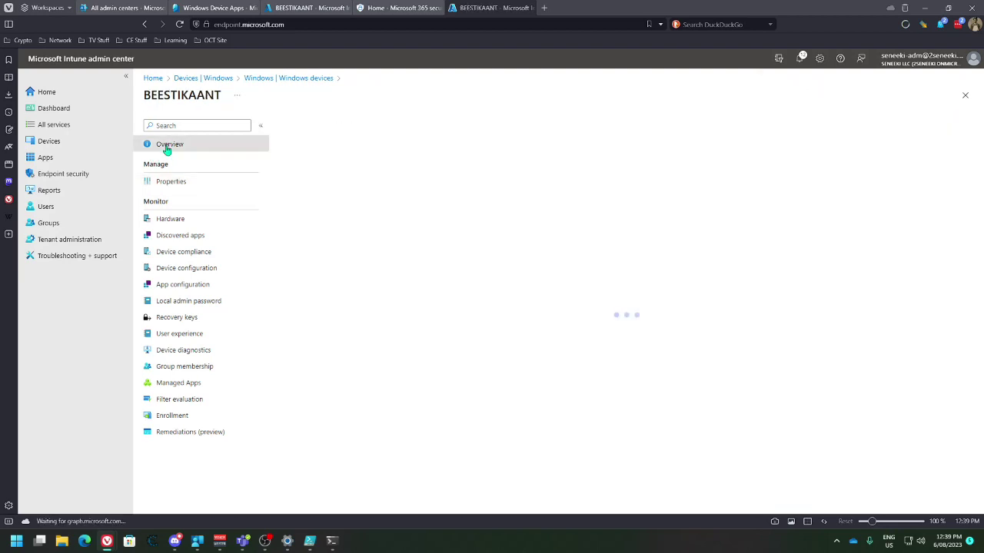
- Sync BEESTIKAANT, then rerun Get-ExecutionPolicy in the terminal, which still reports Restricted
click(465, 126)
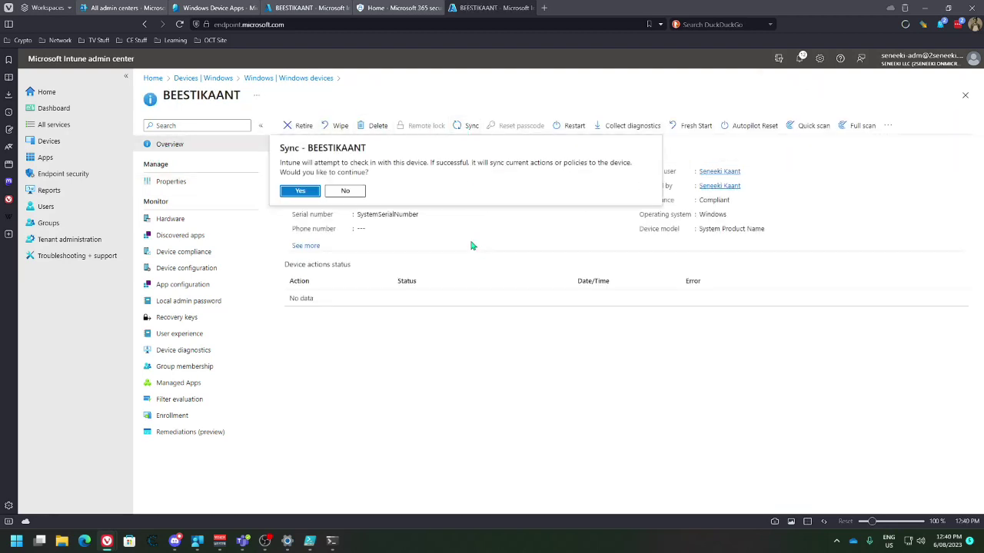
click(299, 191)
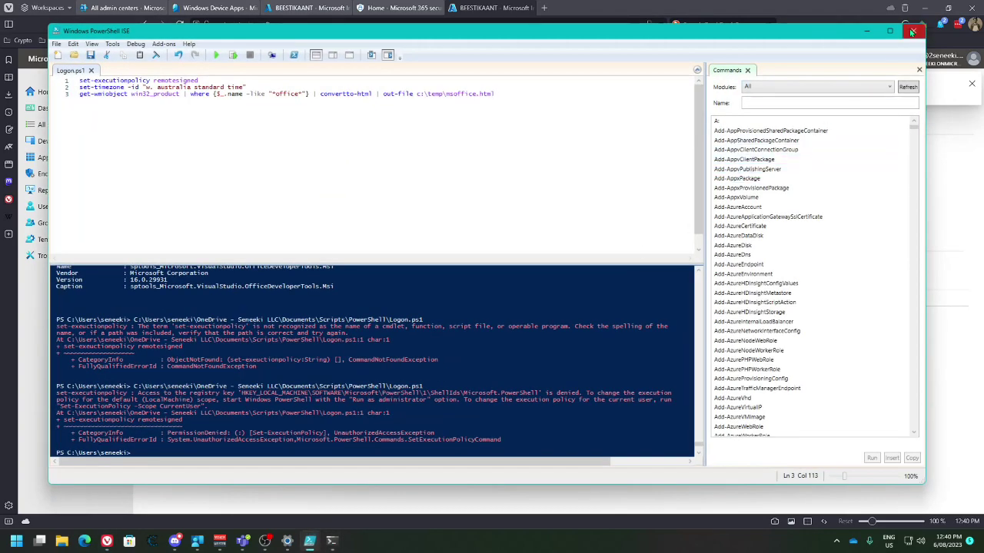
key(alt+Tab)
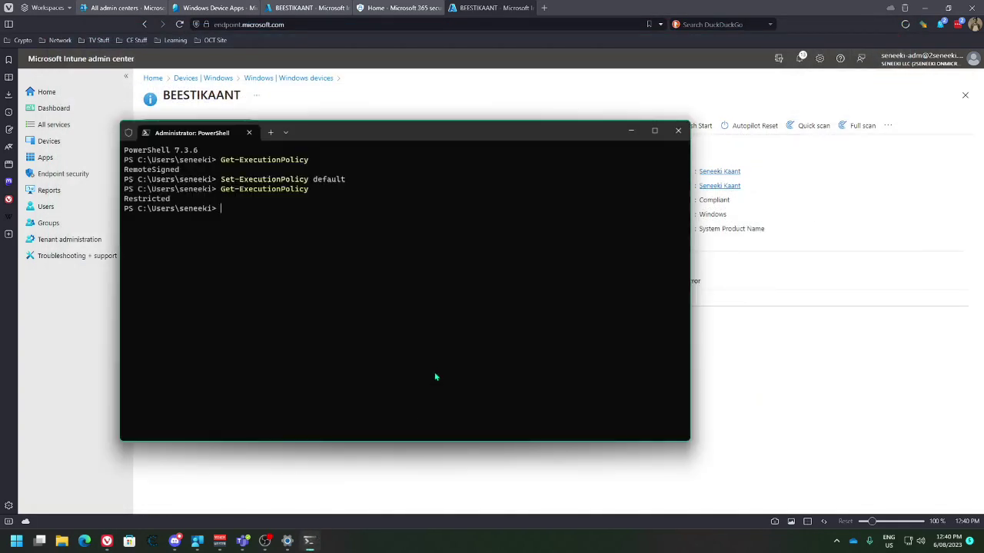
key(Up)
key(Return)
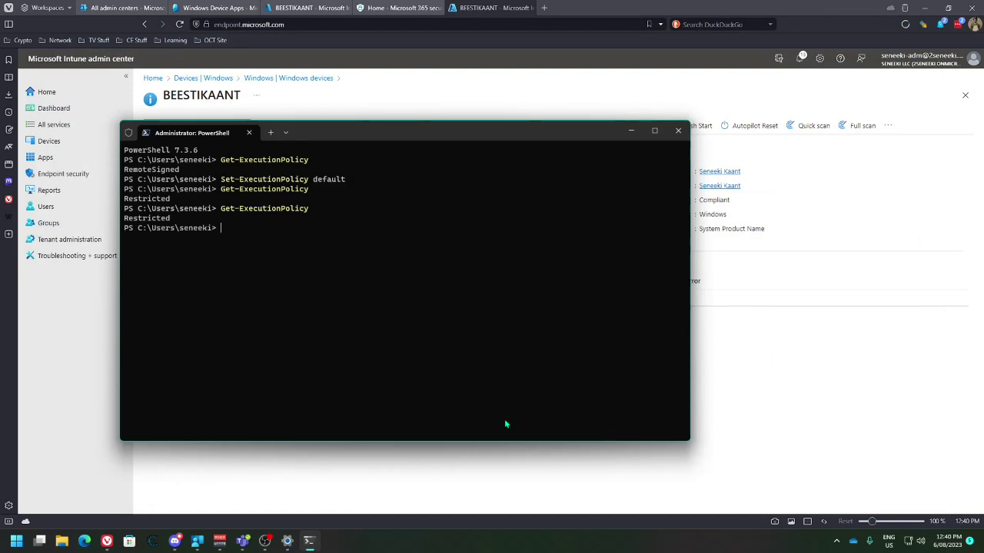
key(alt+Tab)
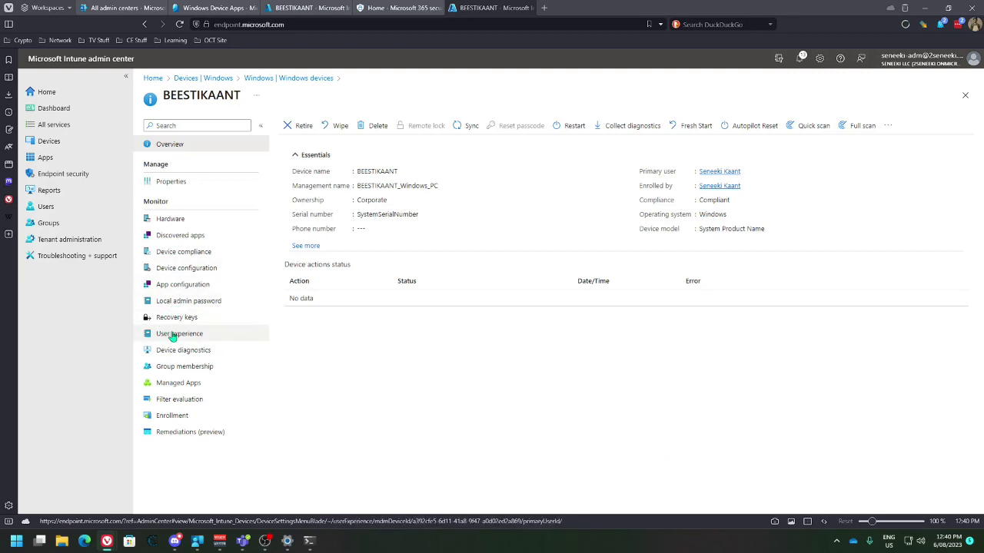
click(188, 402)
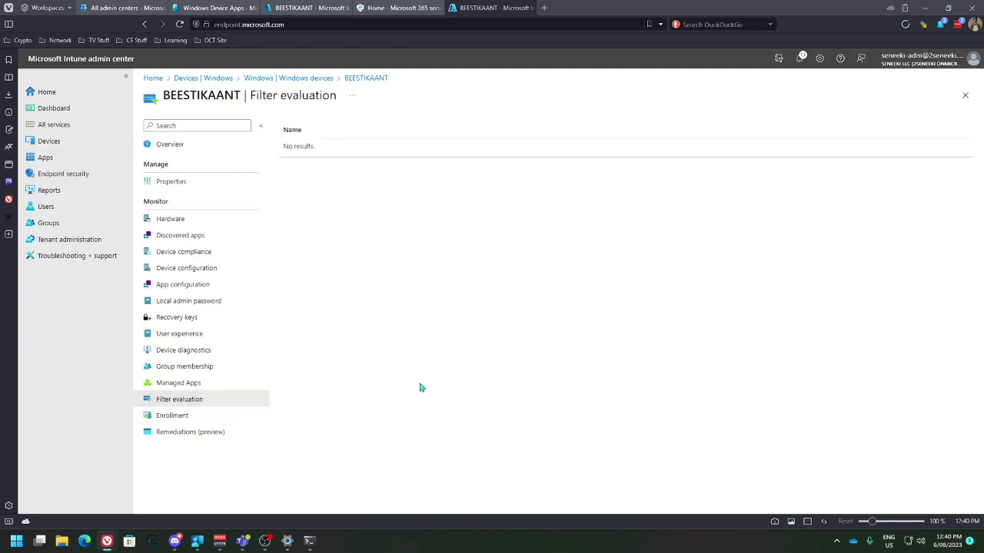
click(189, 432)
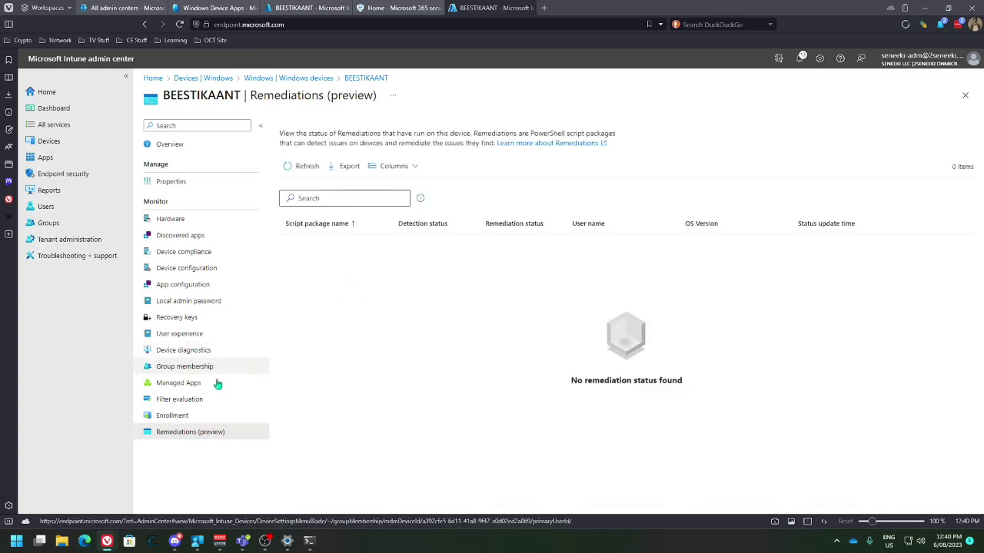
click(174, 418)
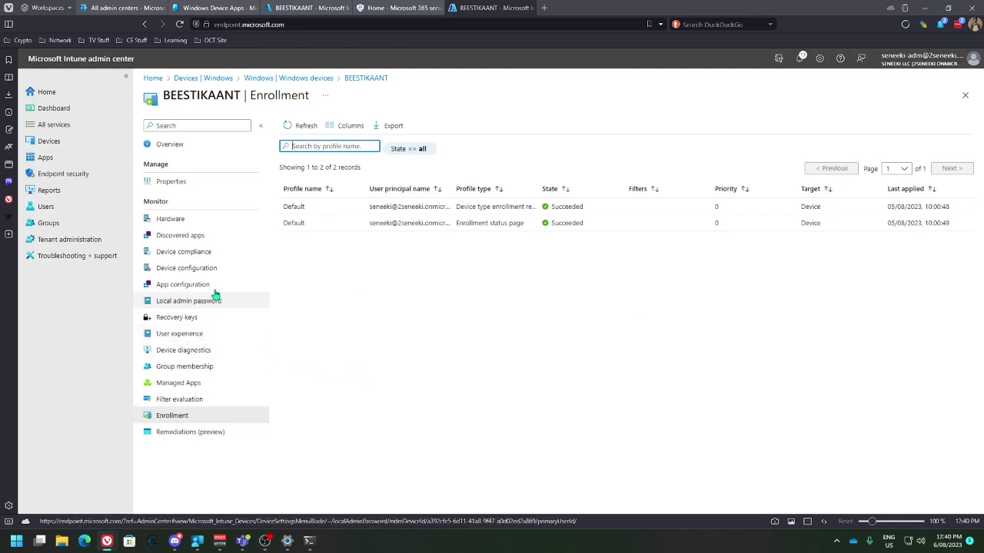
click(185, 223)
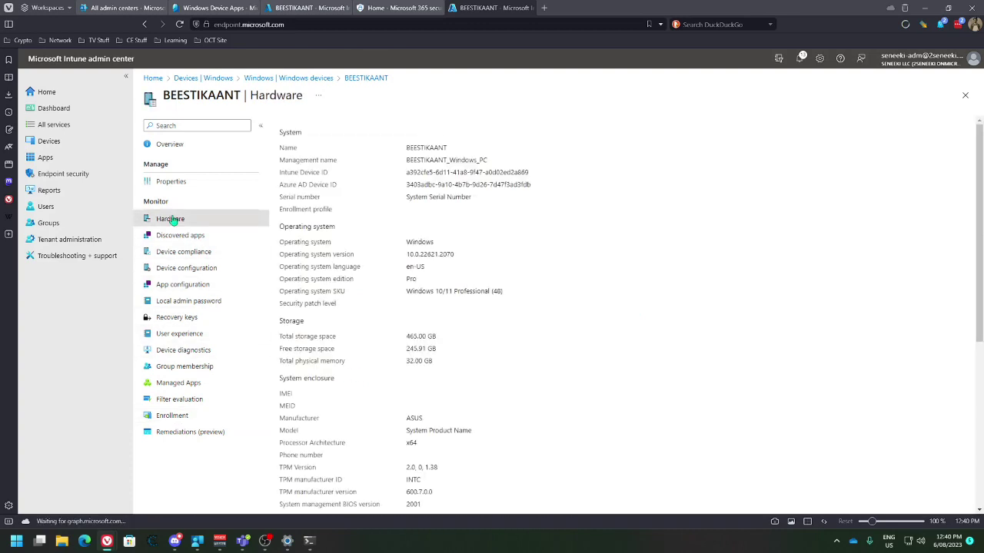
click(164, 182)
click(169, 144)
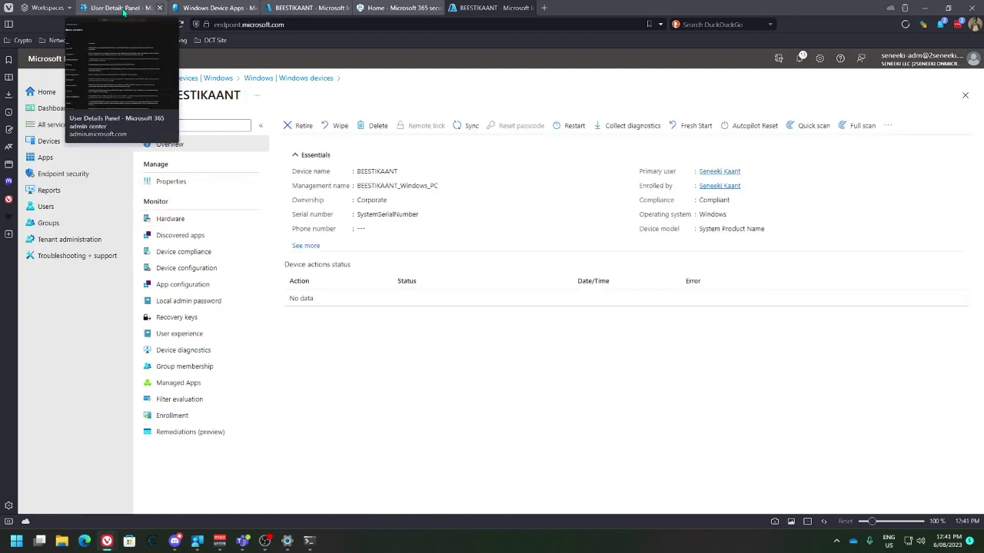
click(242, 541)
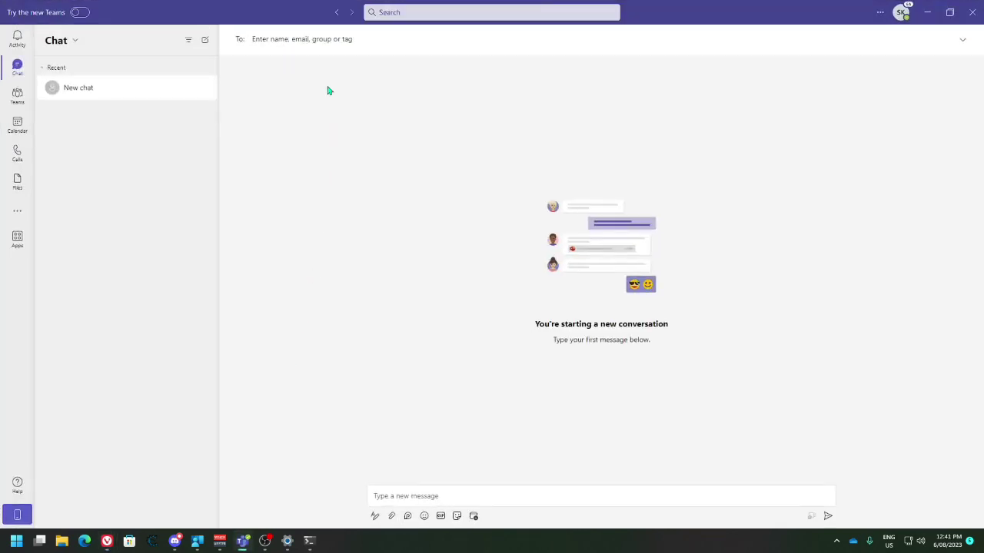
click(384, 36)
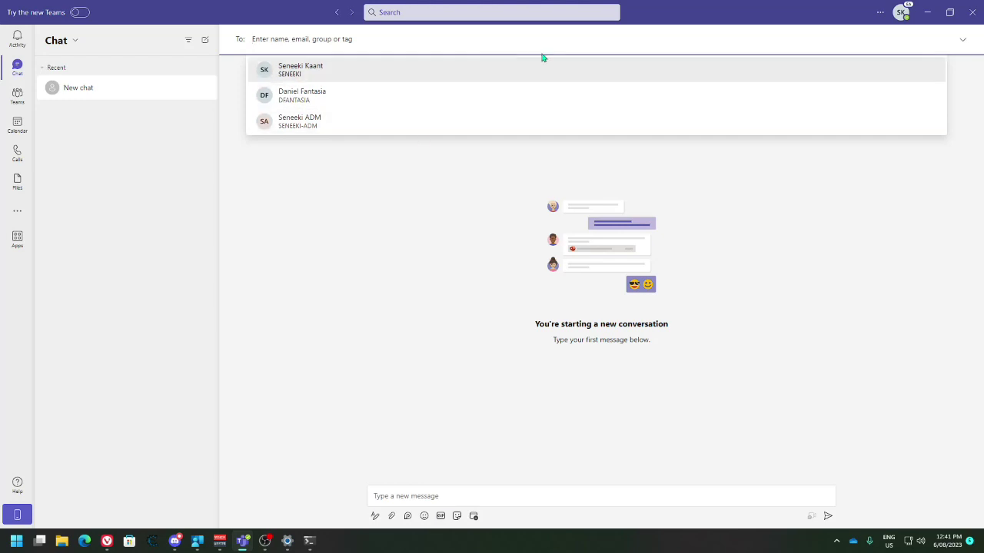
click(927, 13)
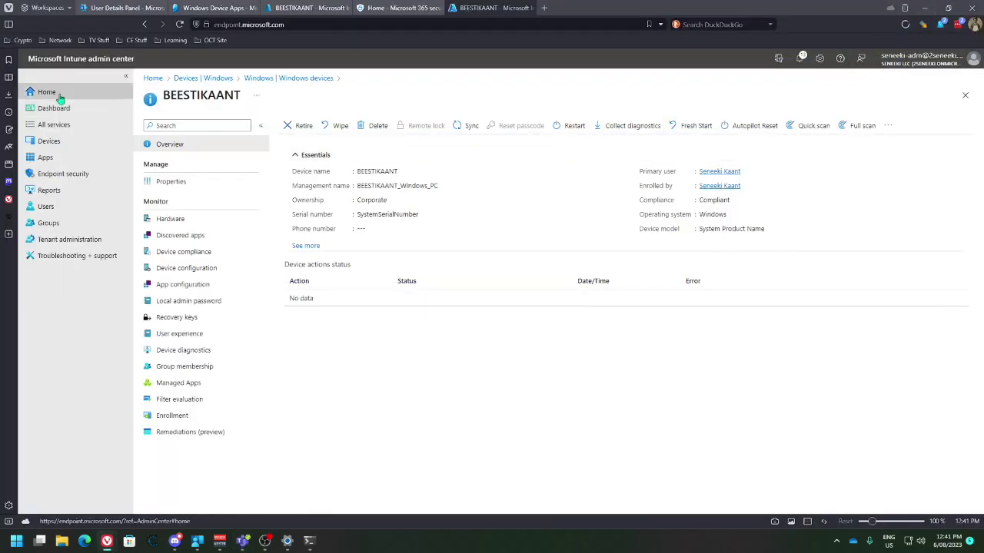
- Untick Show in my organization address list for the first active user's mailbox and save
click(123, 7)
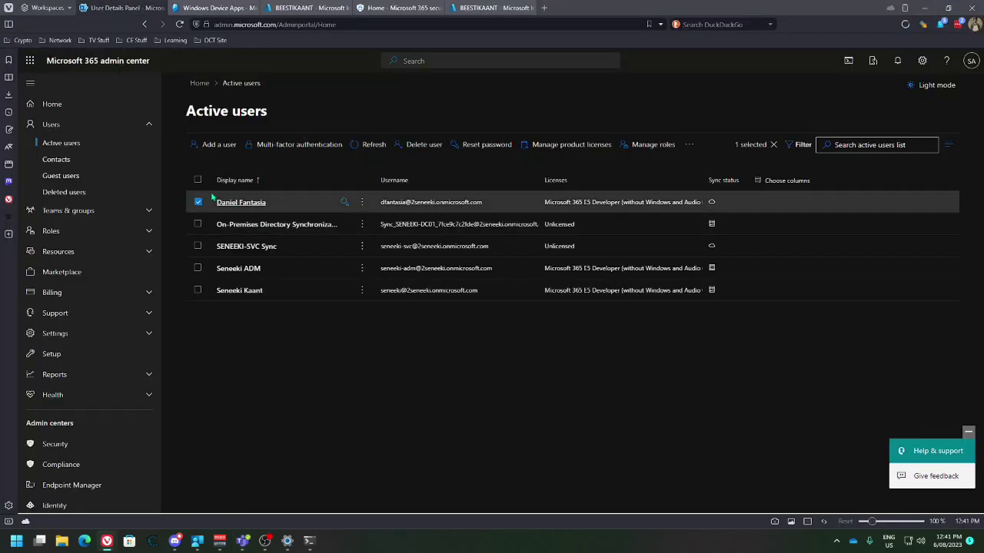
click(234, 202)
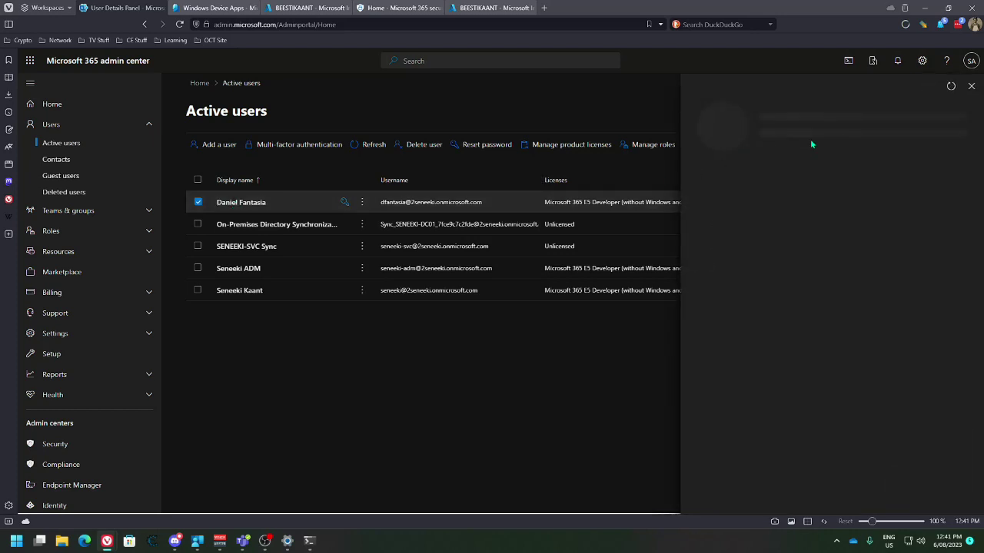
scroll(798, 311, down, 3)
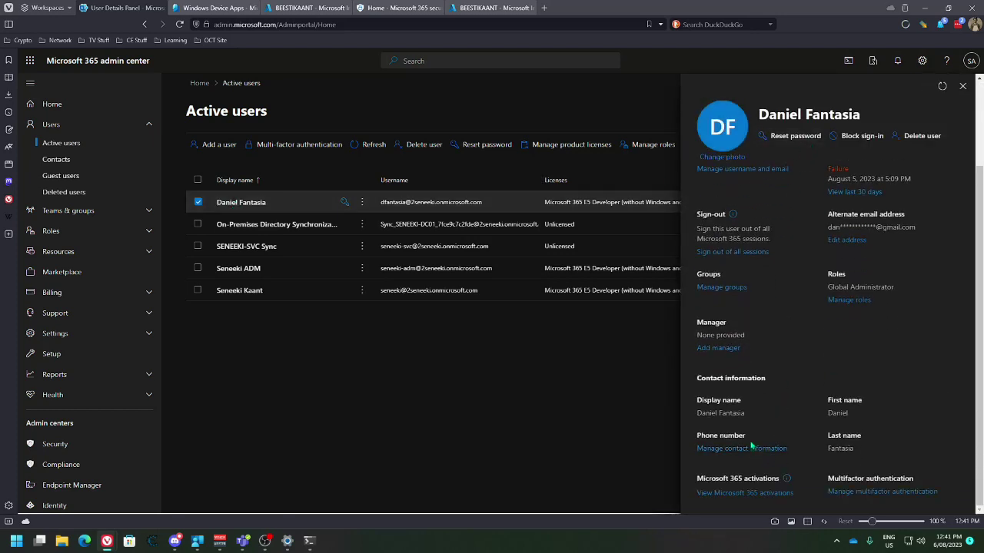
scroll(765, 298, up, 3)
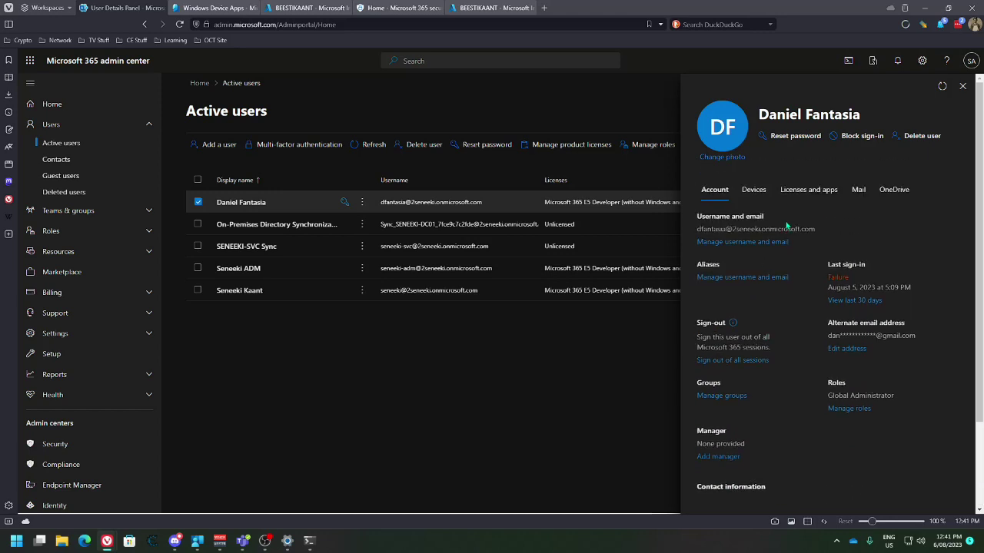
click(858, 189)
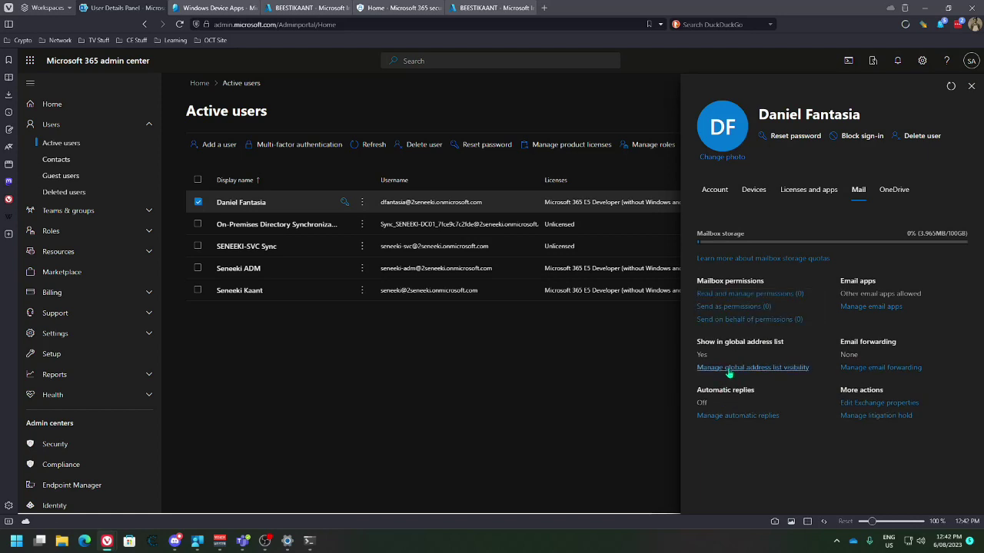
click(762, 369)
click(702, 141)
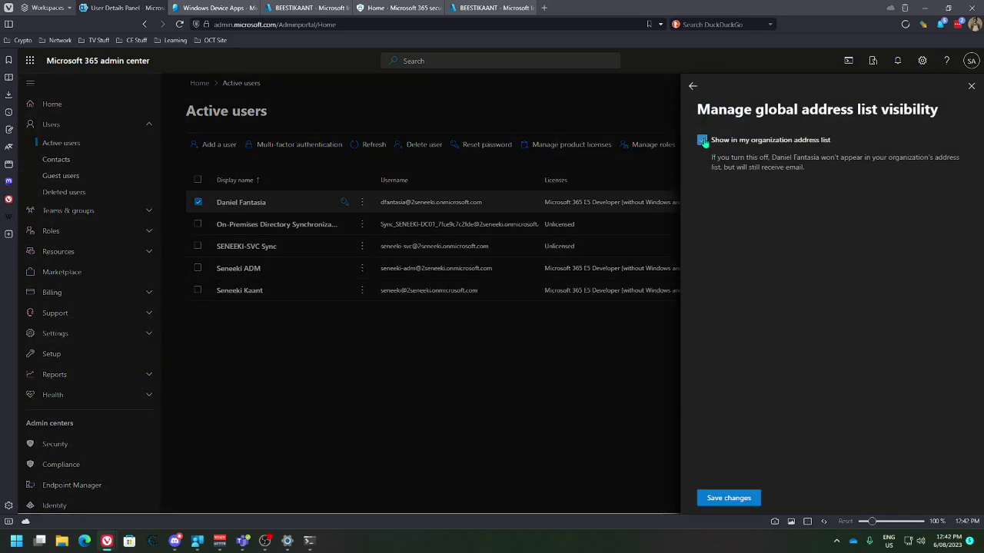
click(728, 498)
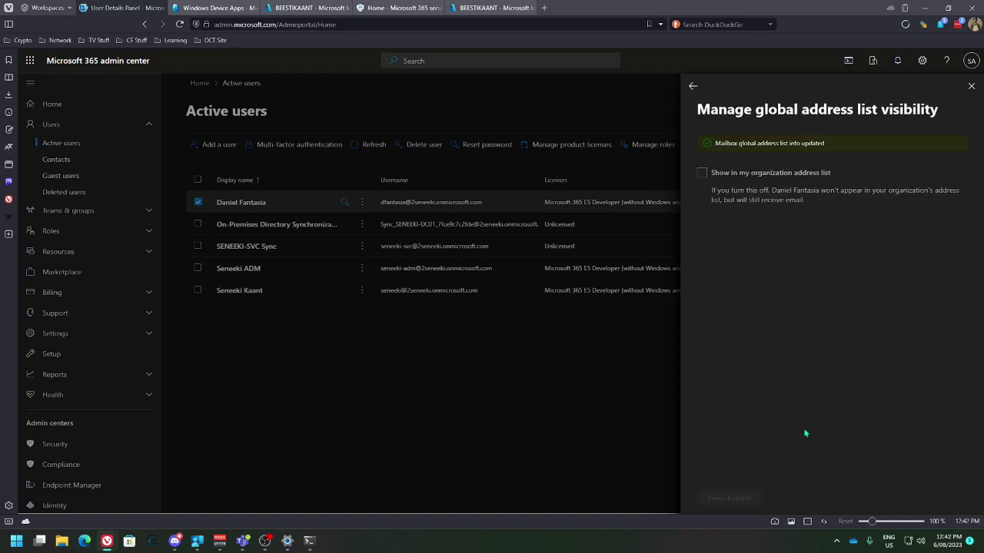
click(970, 86)
scroll(98, 454, down, 3)
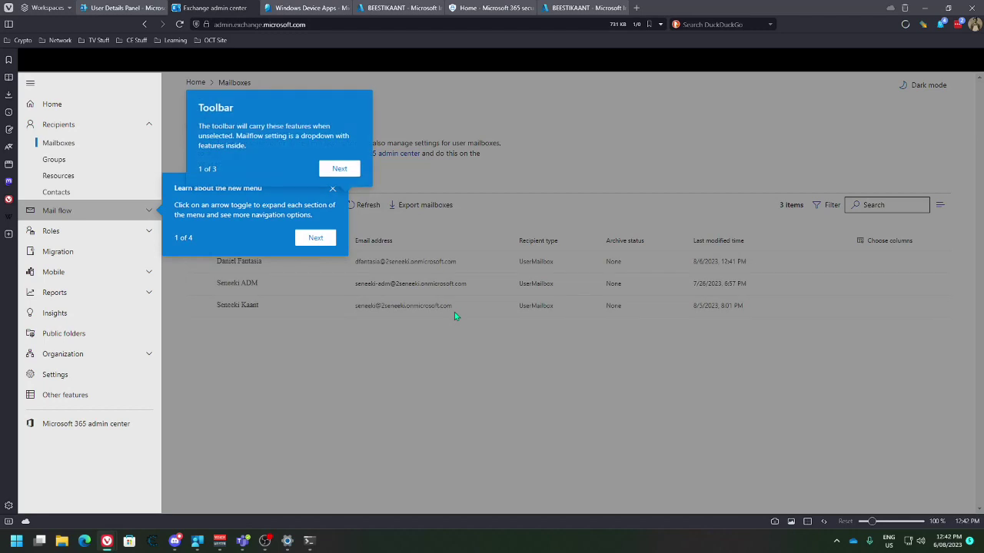
- Dismiss the Exchange admin center's new-experience, navigation menu and flyouts tours
click(335, 169)
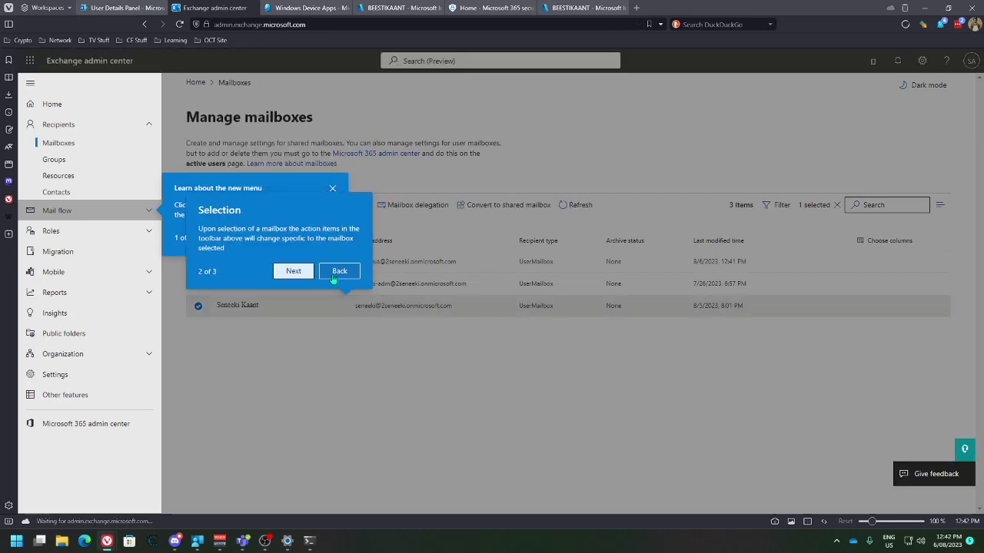
click(309, 273)
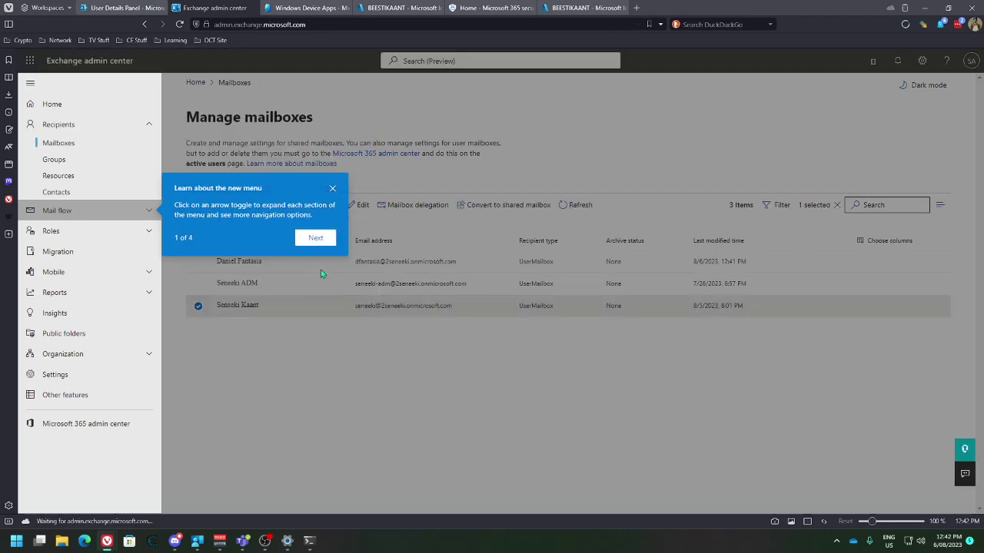
click(315, 240)
click(269, 259)
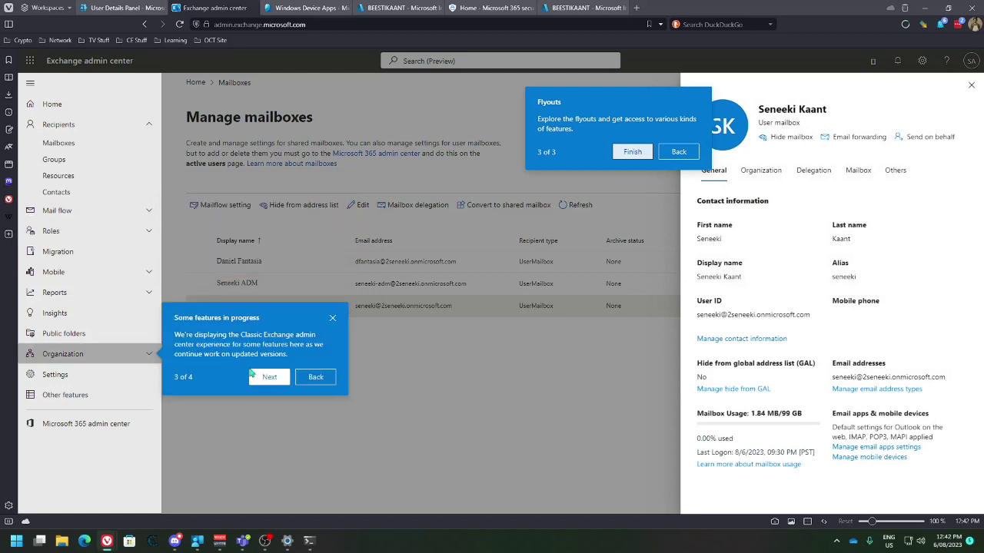
click(268, 378)
click(129, 128)
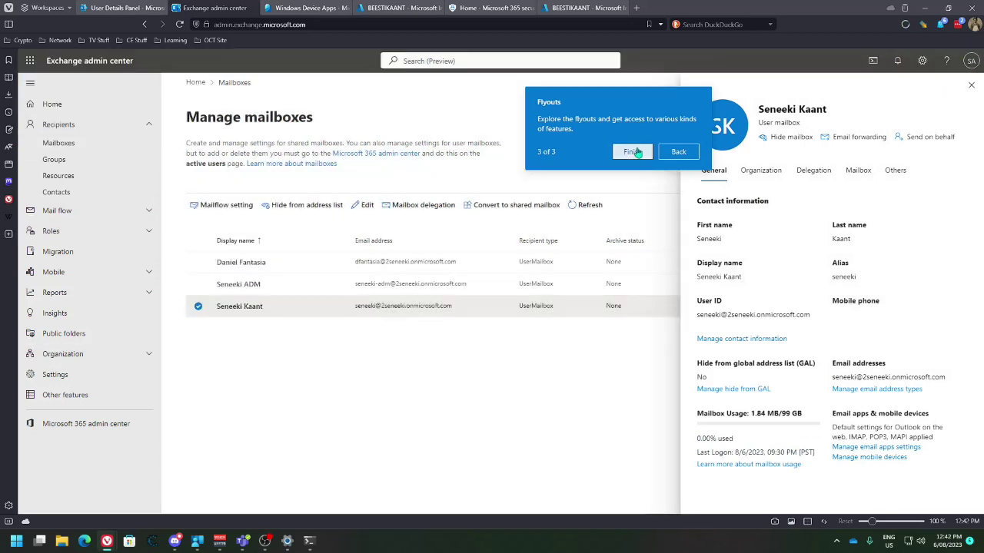
click(631, 152)
- Confirm the first user's mailbox shows Hide from address list set On, then return to Microsoft 365
click(973, 84)
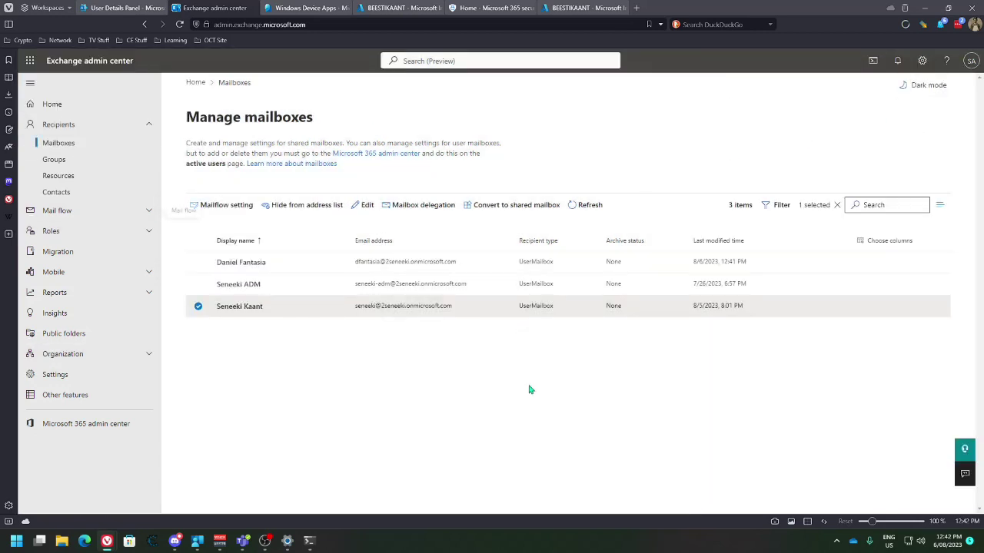
click(249, 261)
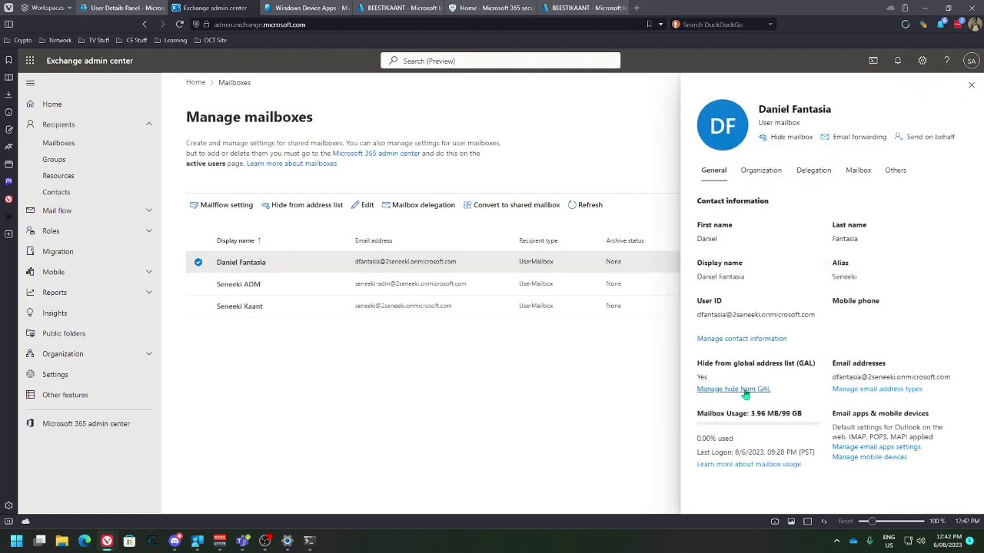
click(717, 390)
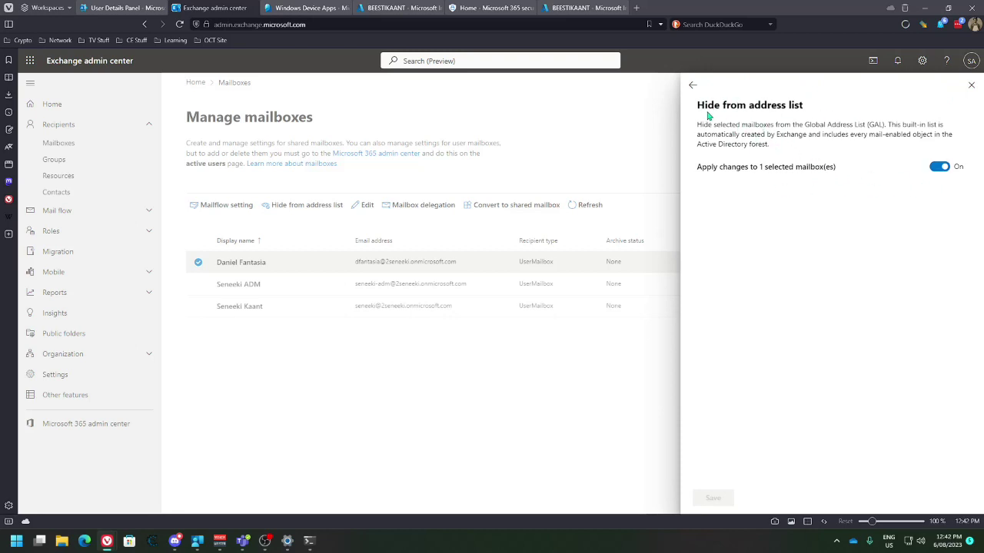
key(ctrl+shift+Tab)
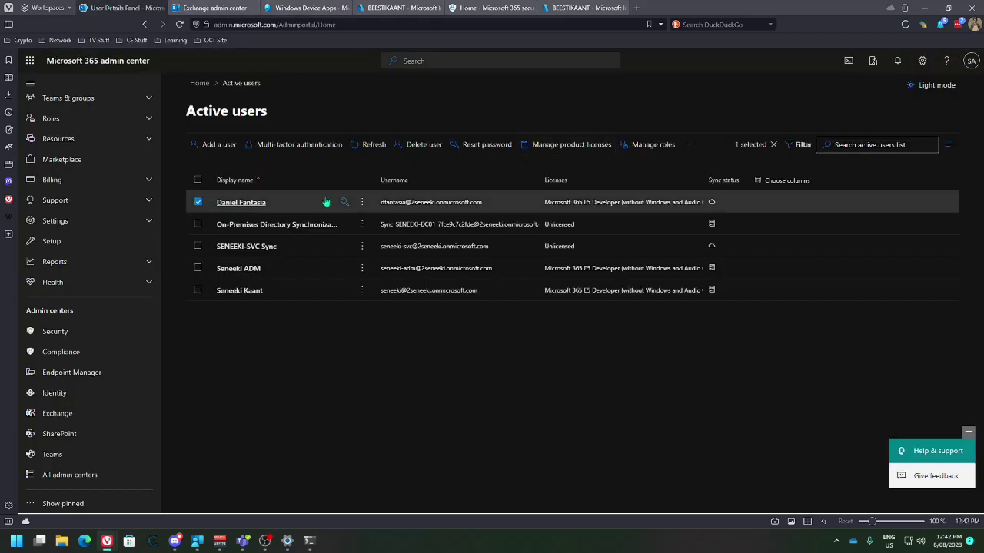
- Confirm the first user's Mail tab shows 'Show in global address list: No', then open the admin account
click(241, 203)
click(858, 189)
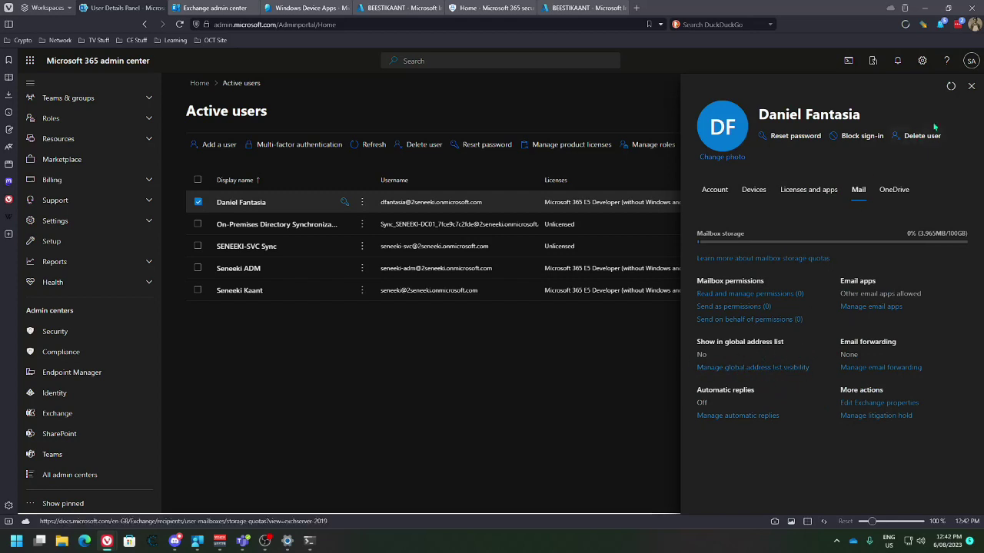
click(680, 341)
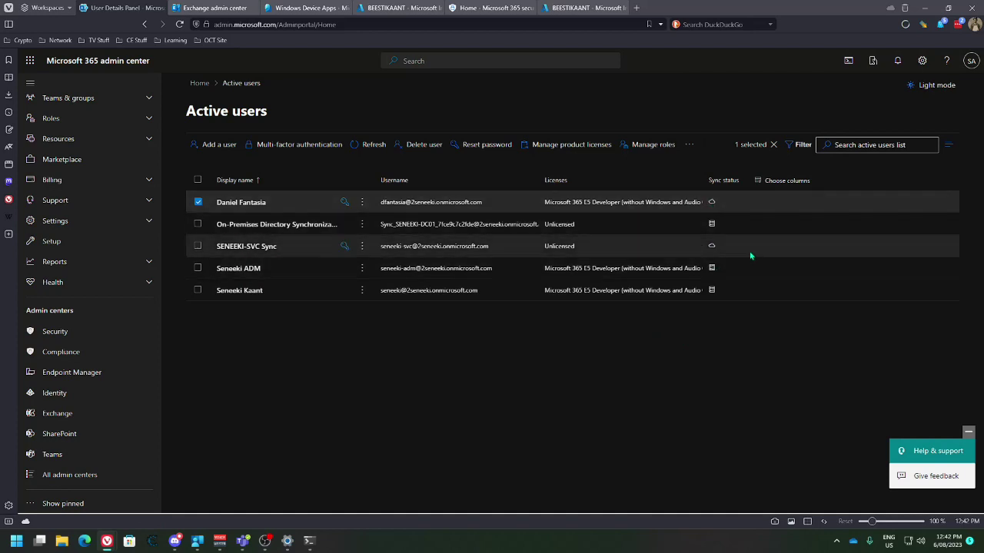
click(250, 267)
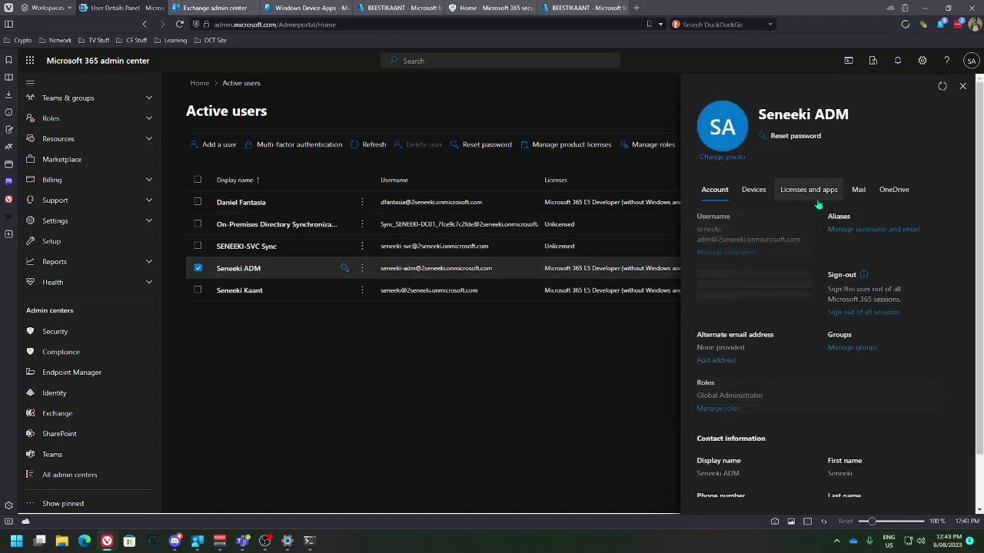
- Try hiding the admin account from the global address list; saving fails because it syncs from on-premises AD
click(857, 189)
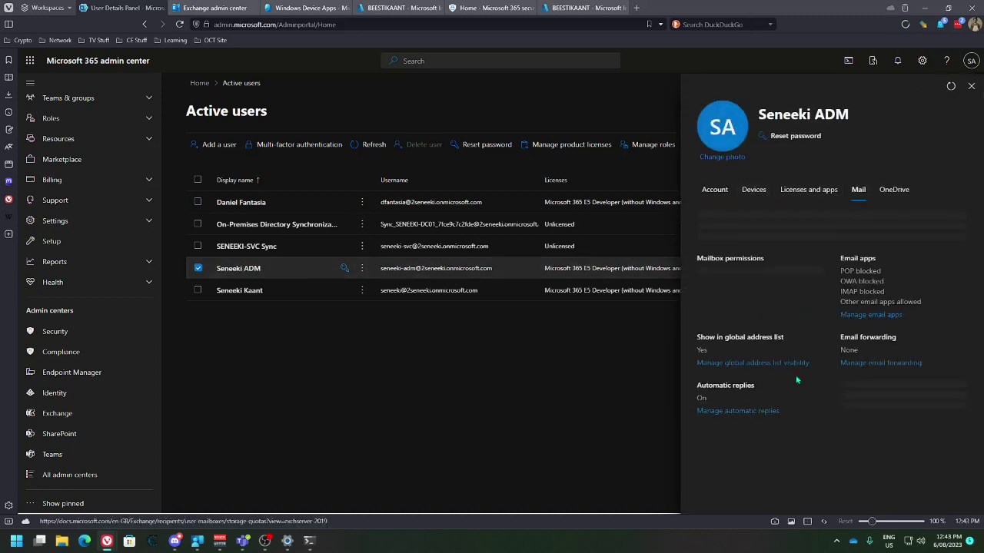
click(726, 368)
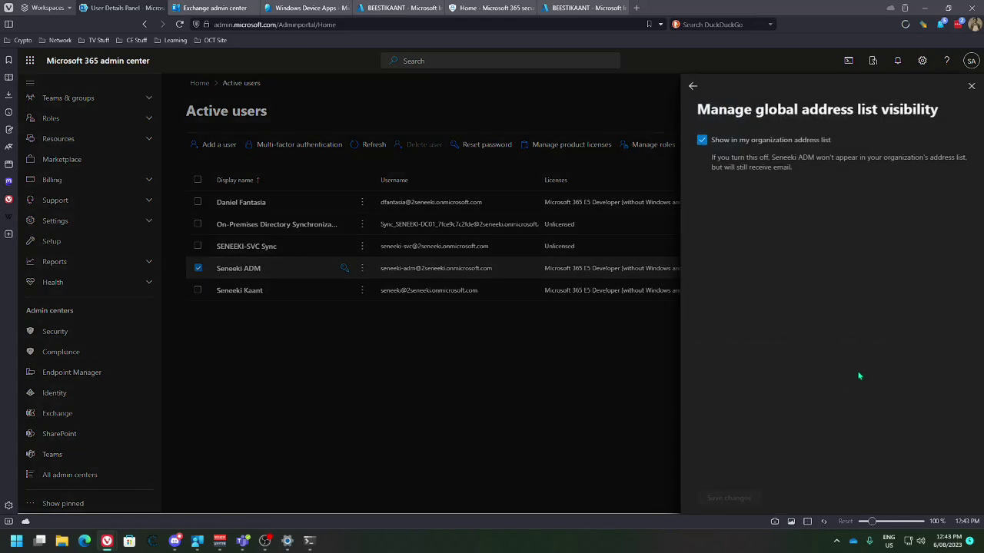
click(703, 142)
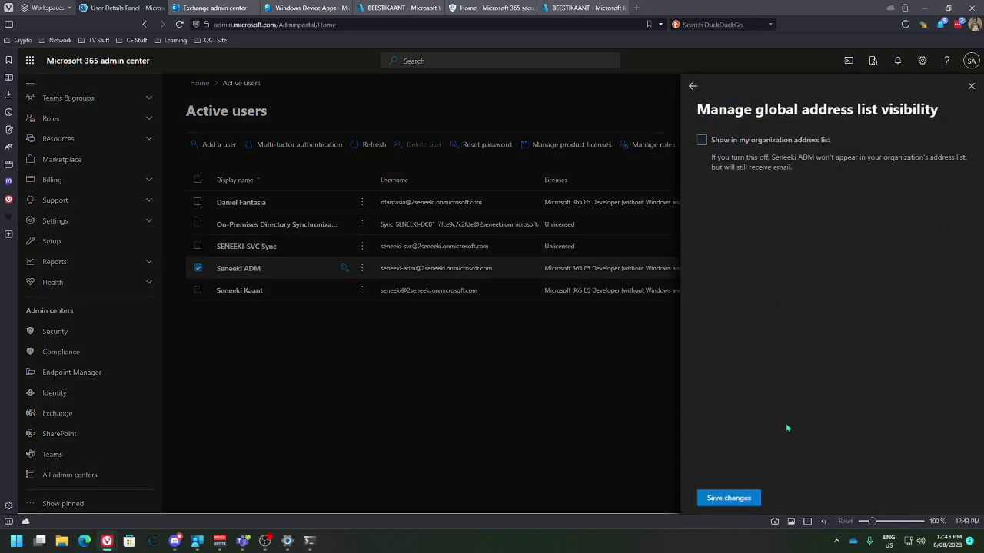
click(742, 498)
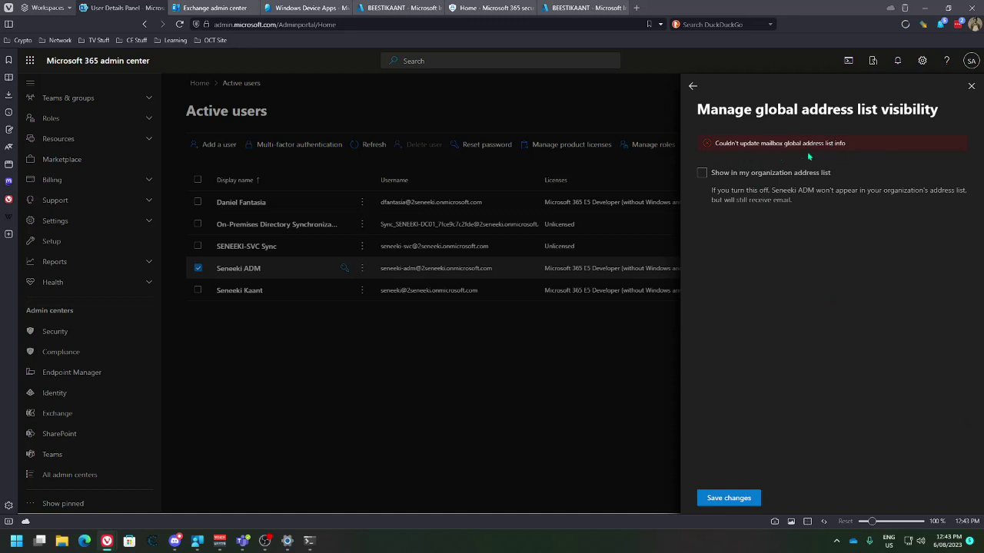
click(691, 89)
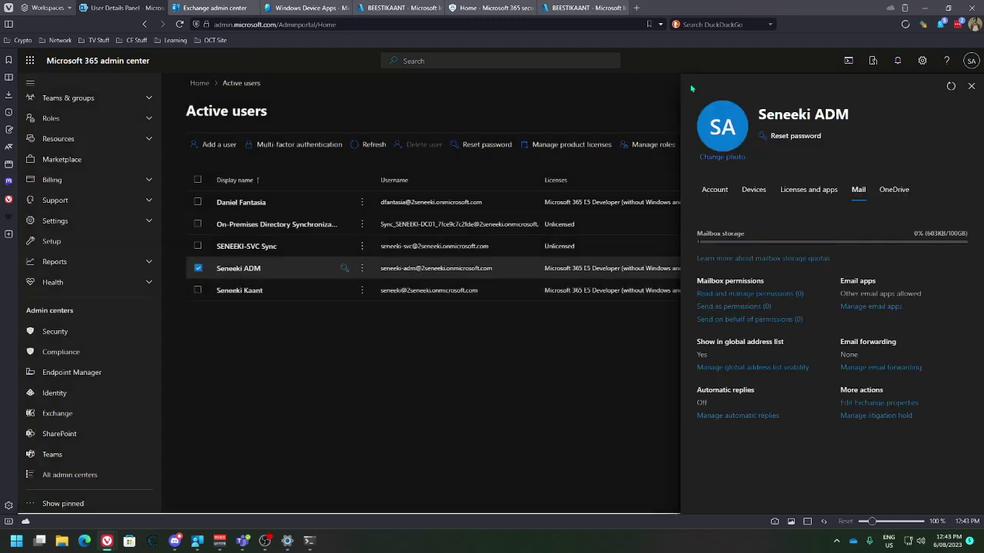
click(972, 85)
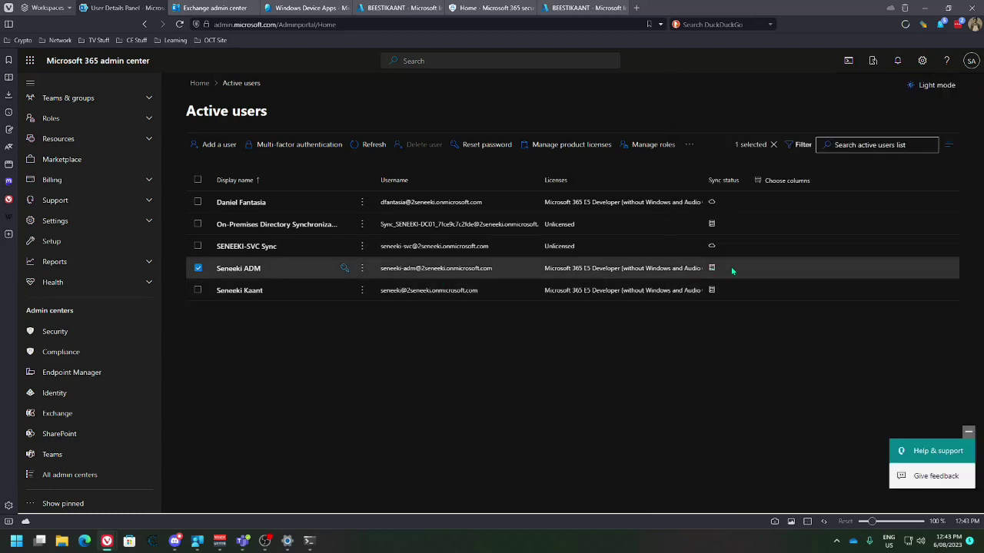
- Reopen the admin account to view its contact information, then return to Exchange admin center
click(240, 271)
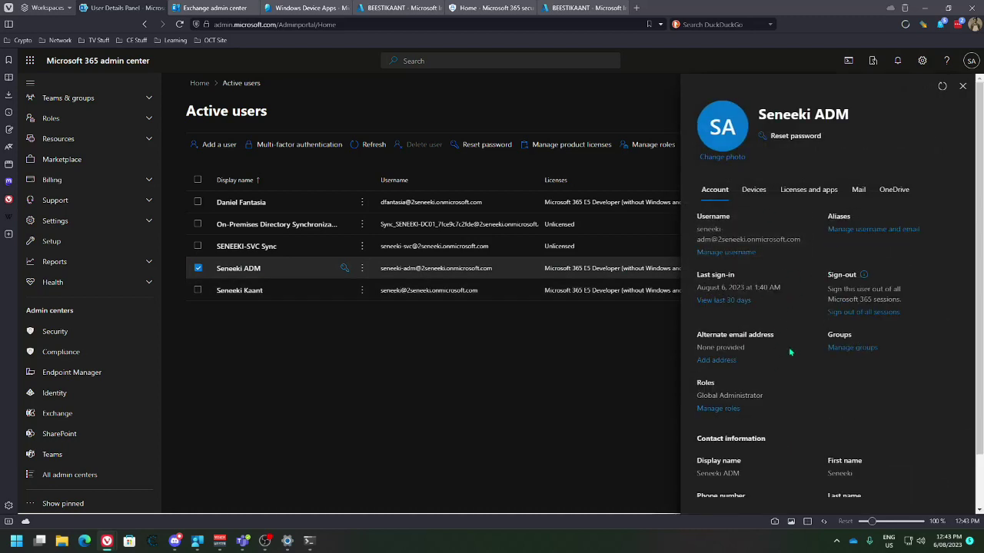
scroll(800, 398, down, 1)
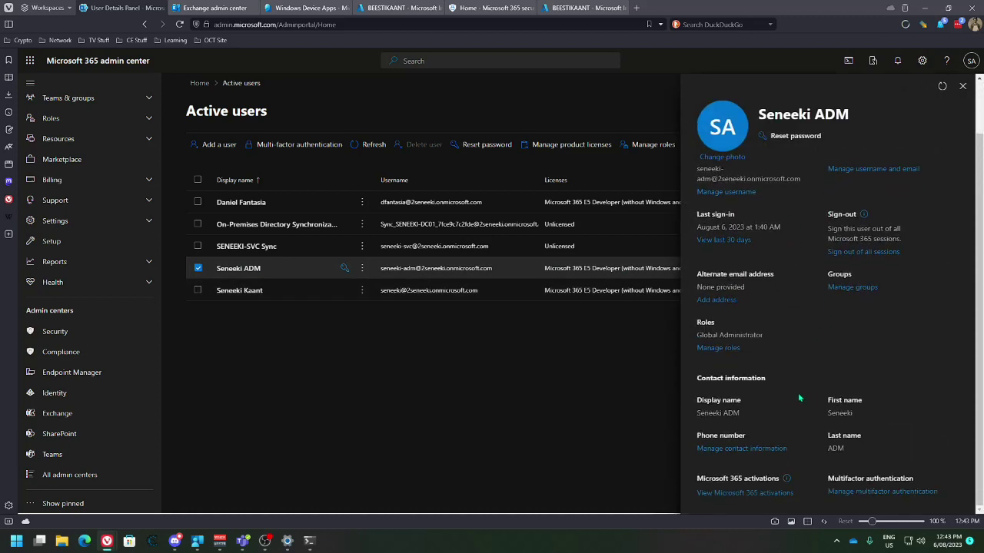
click(755, 452)
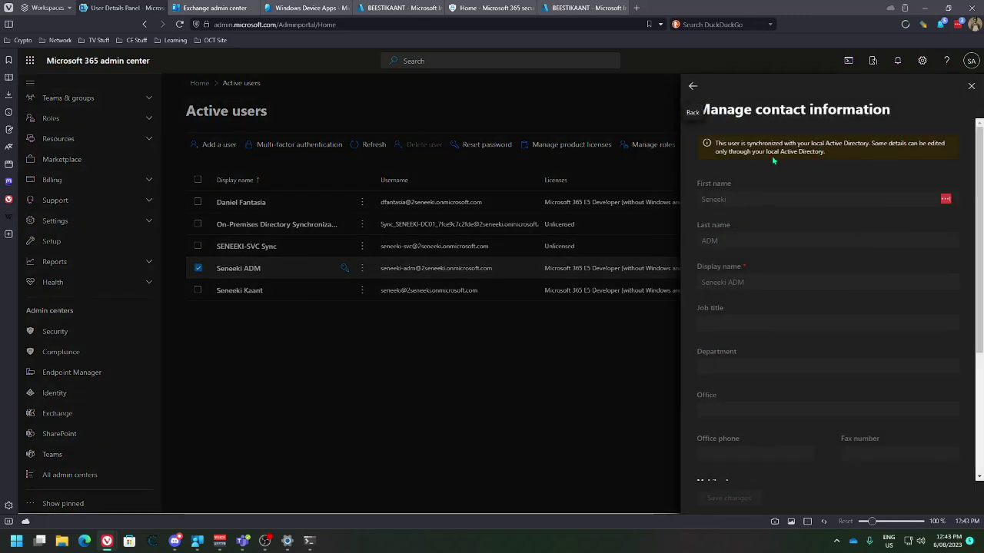
click(971, 86)
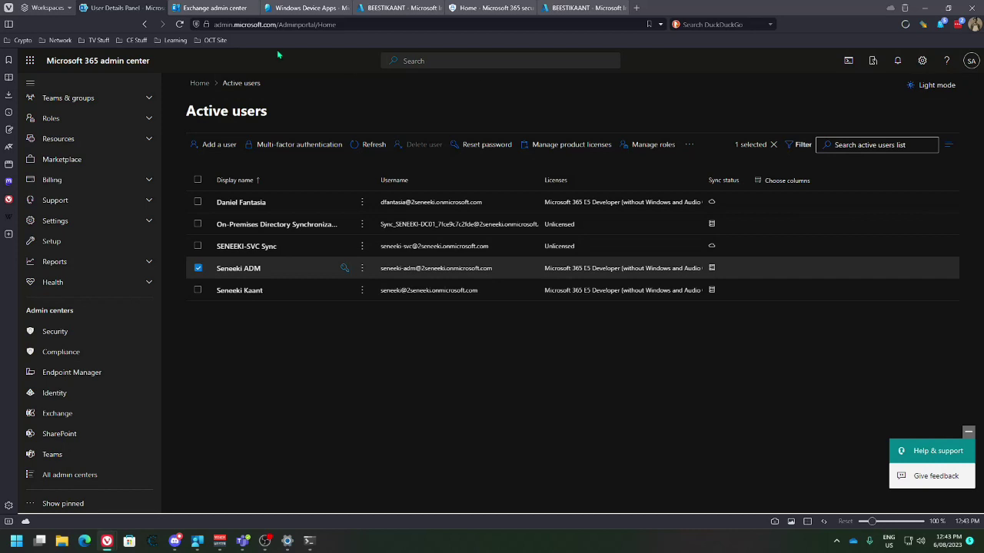
click(211, 8)
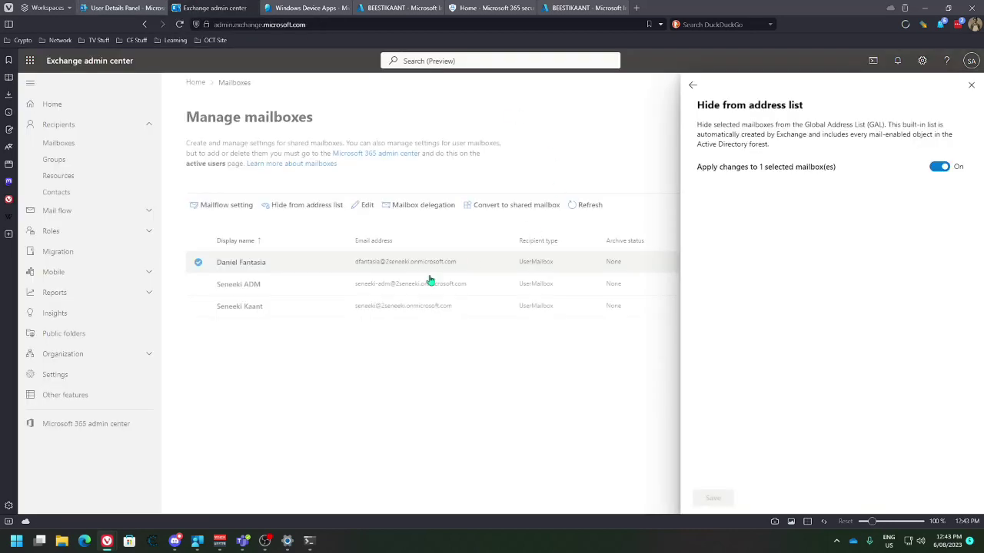
- Close the Hide from address list panel and go to the Windows Device Apps group page
click(971, 85)
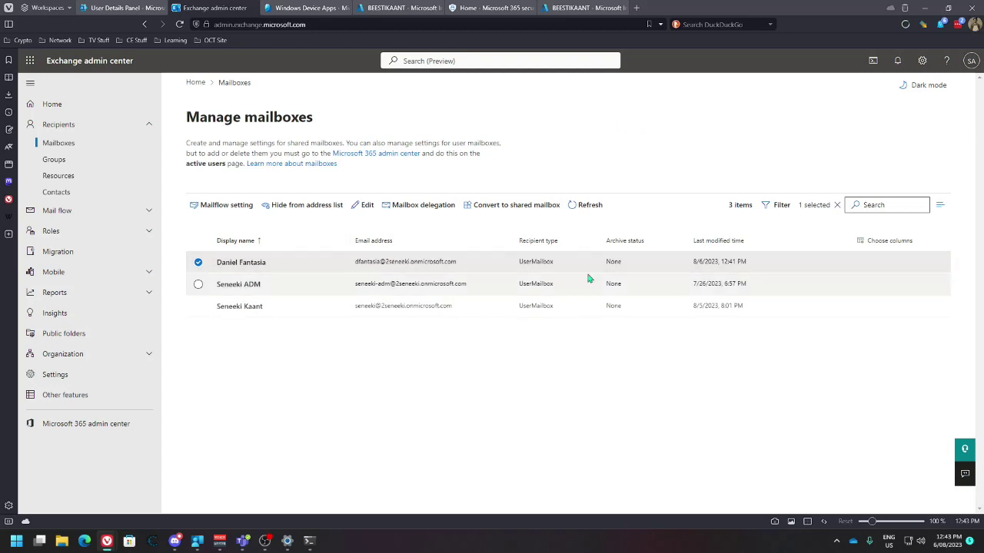
click(307, 8)
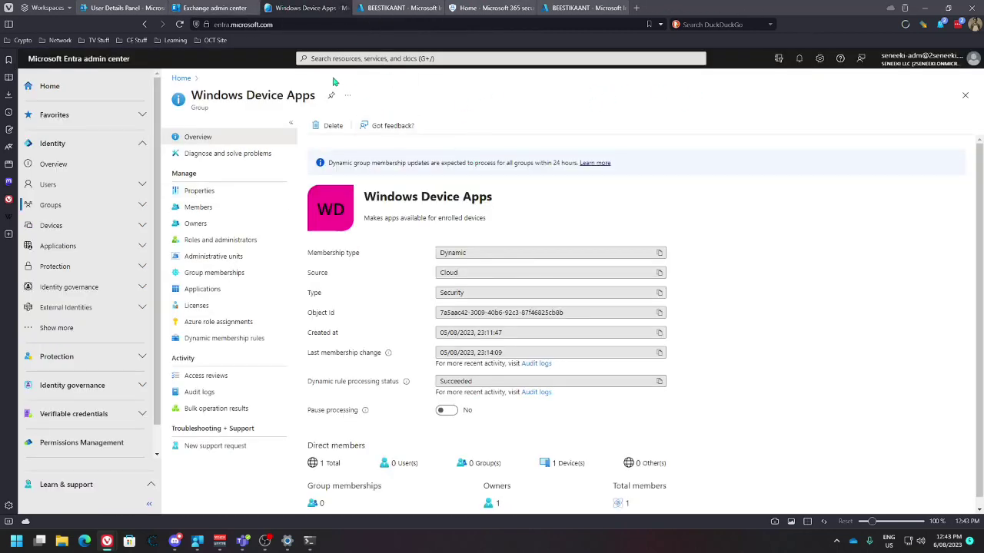
- Rerun the execution policy check twice in the administrator PowerShell window
click(396, 8)
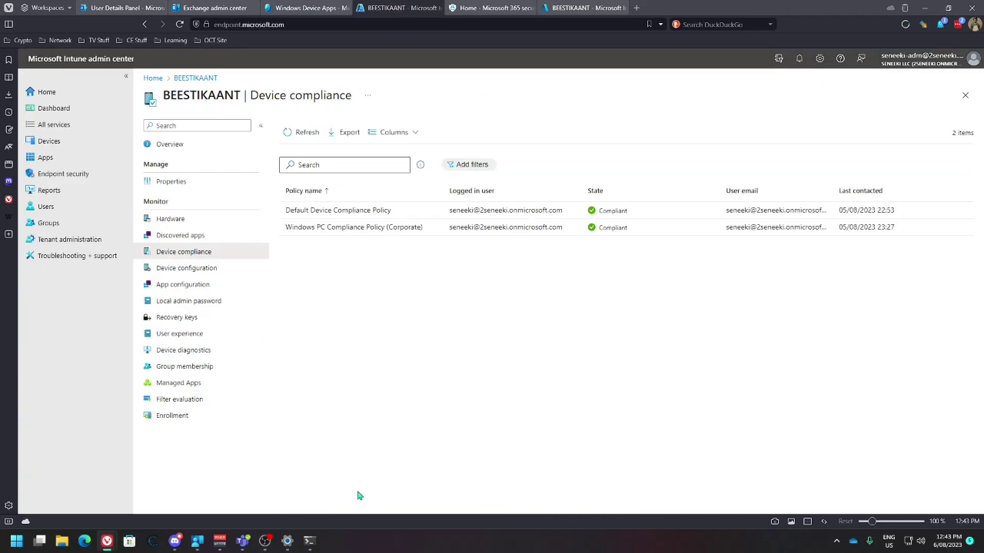
click(310, 541)
key(Up)
key(Return)
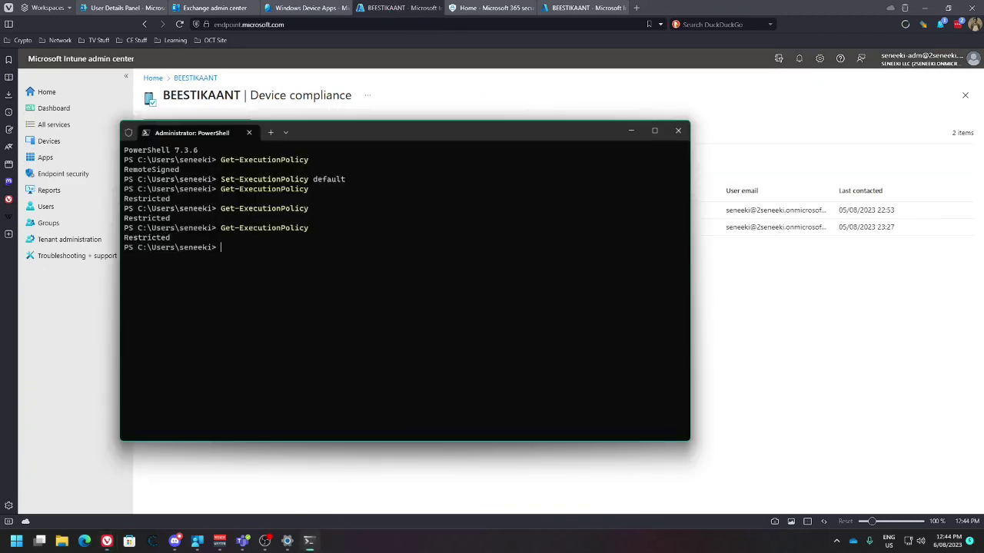
key(Up)
key(Return)
click(774, 390)
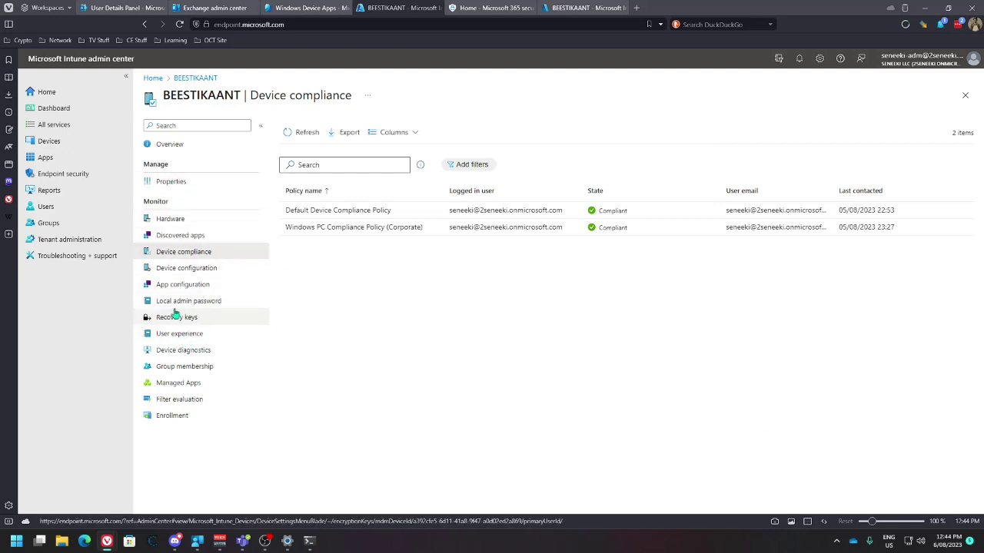
- Open the Windows logon script's Properties under Devices > Scripts
click(50, 141)
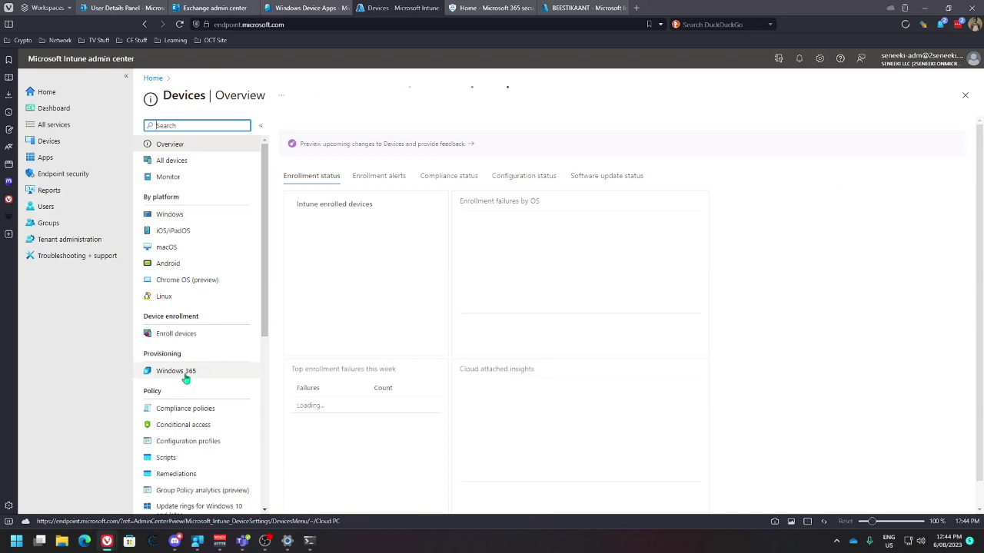
scroll(208, 418, down, 1)
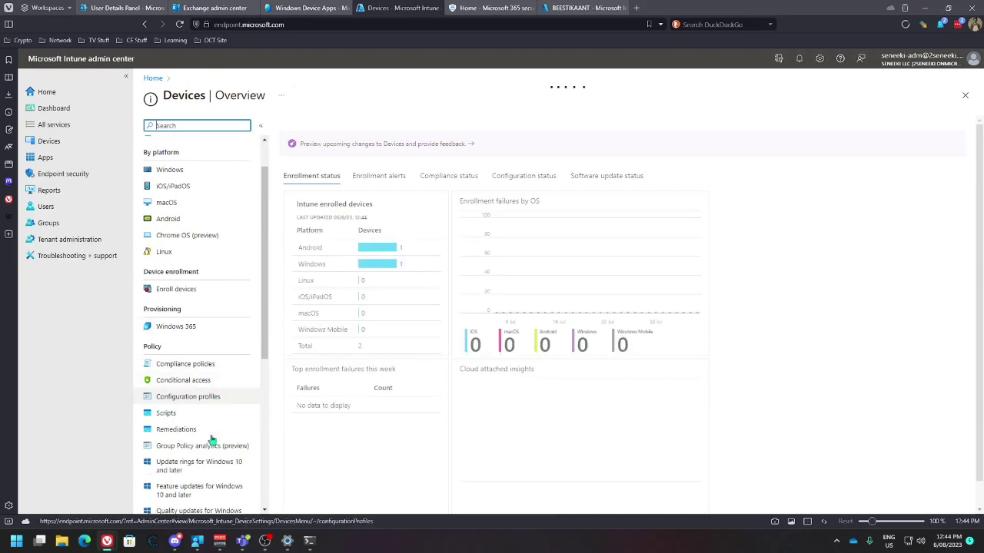
click(177, 406)
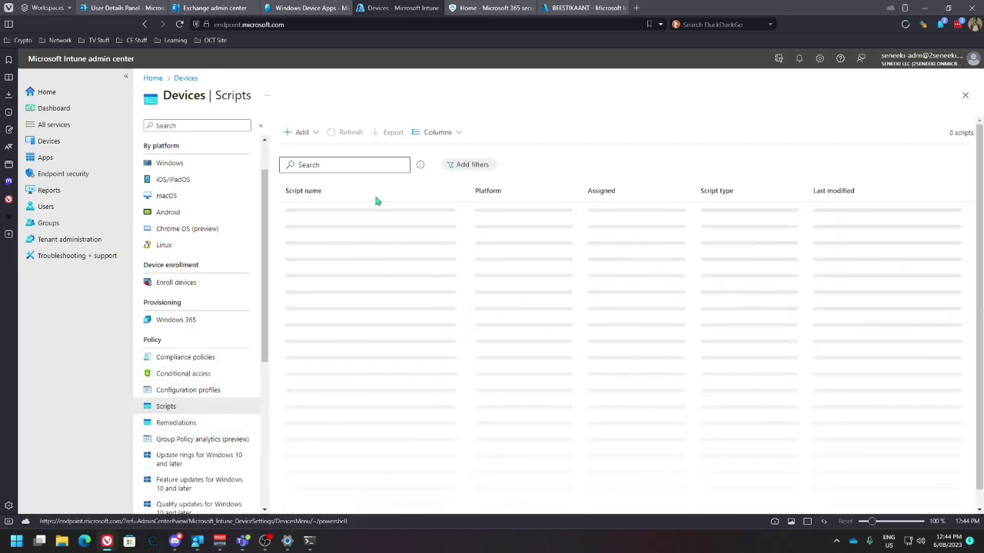
click(318, 210)
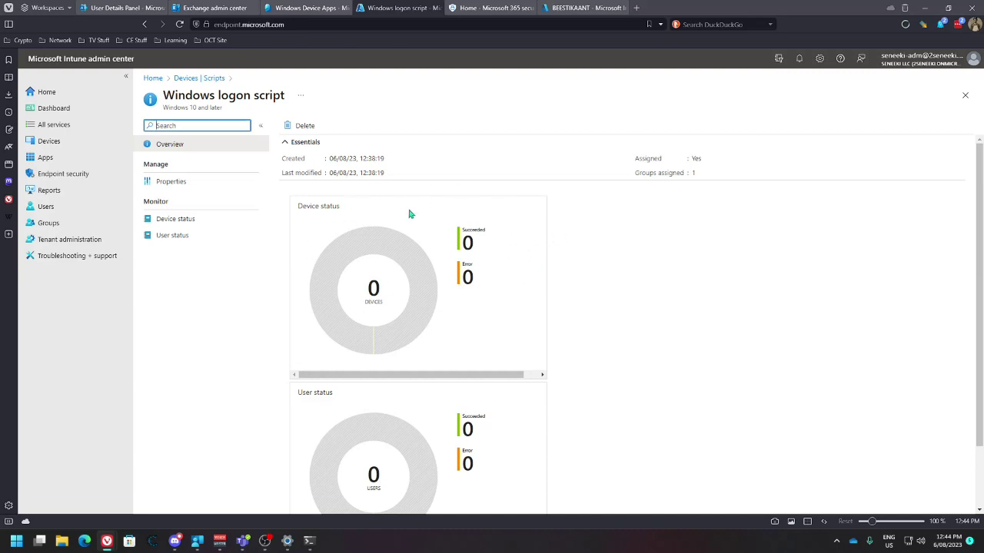
scroll(656, 334, down, 2)
scroll(531, 320, up, 2)
click(170, 184)
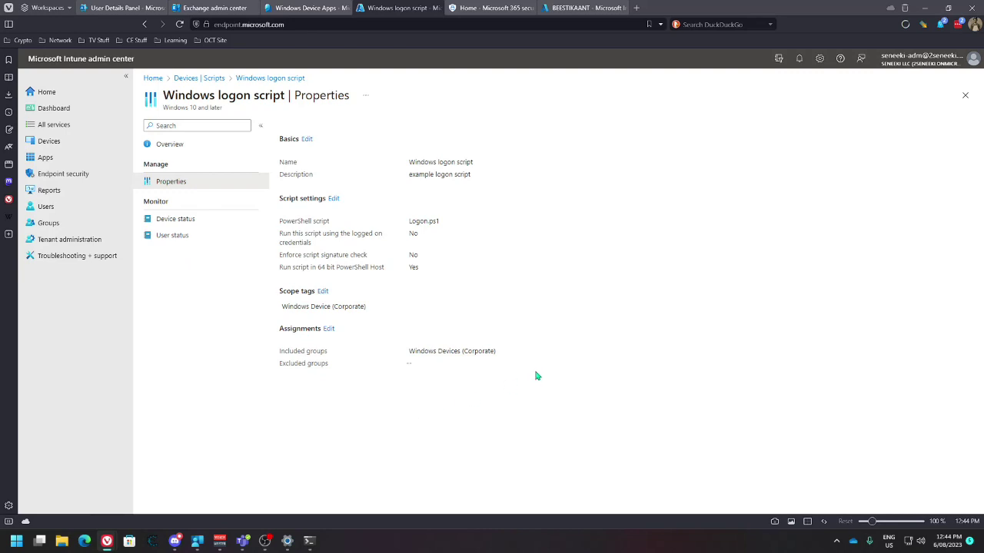
key(super+e)
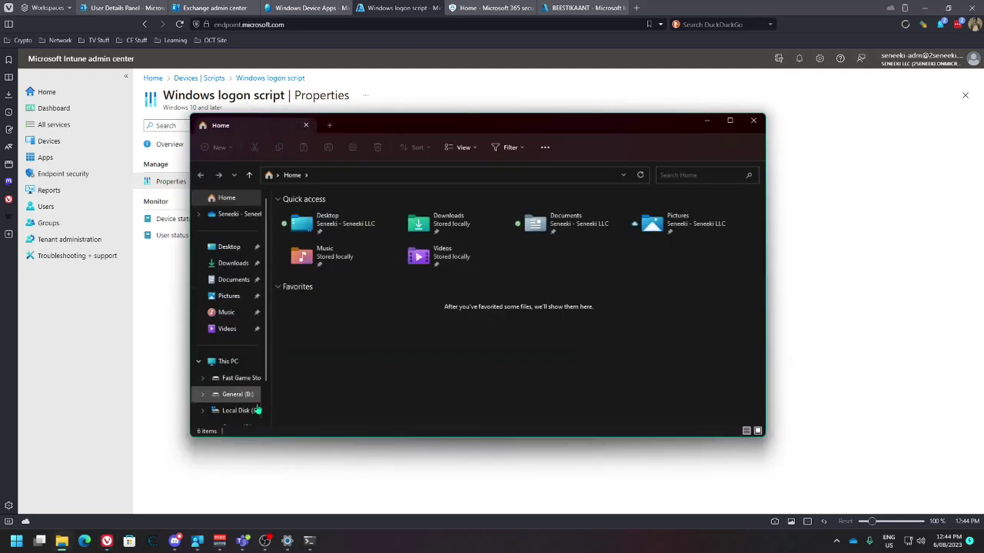
- Browse to c:\temp and select msoffice.html, then reload the Intune logon script page
scroll(248, 408, down, 2)
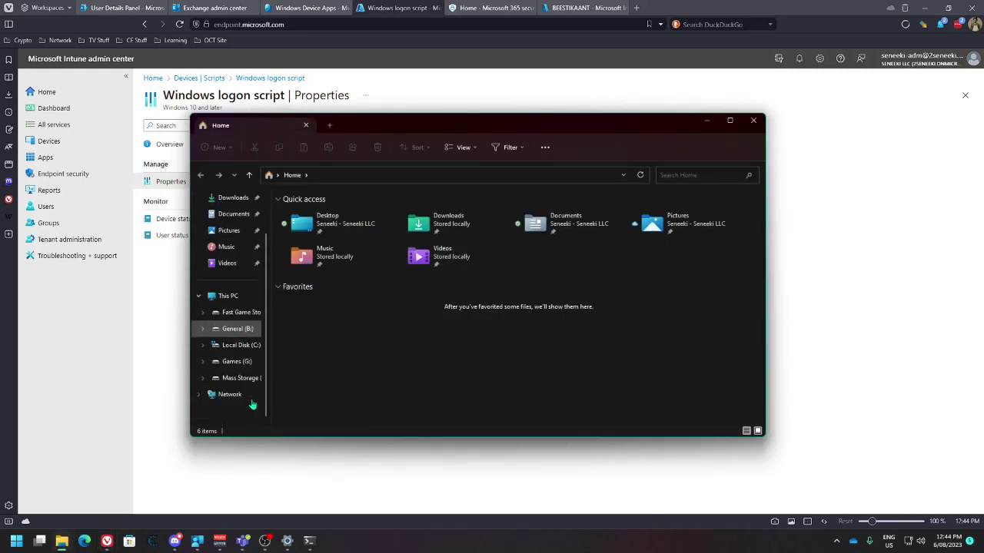
click(236, 345)
click(378, 175)
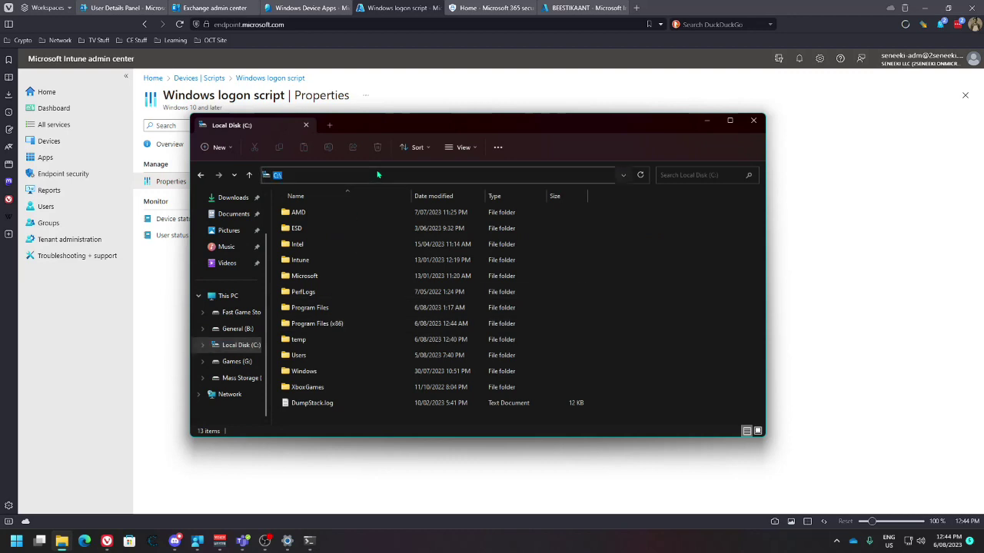
text(c:\temp)
key(Return)
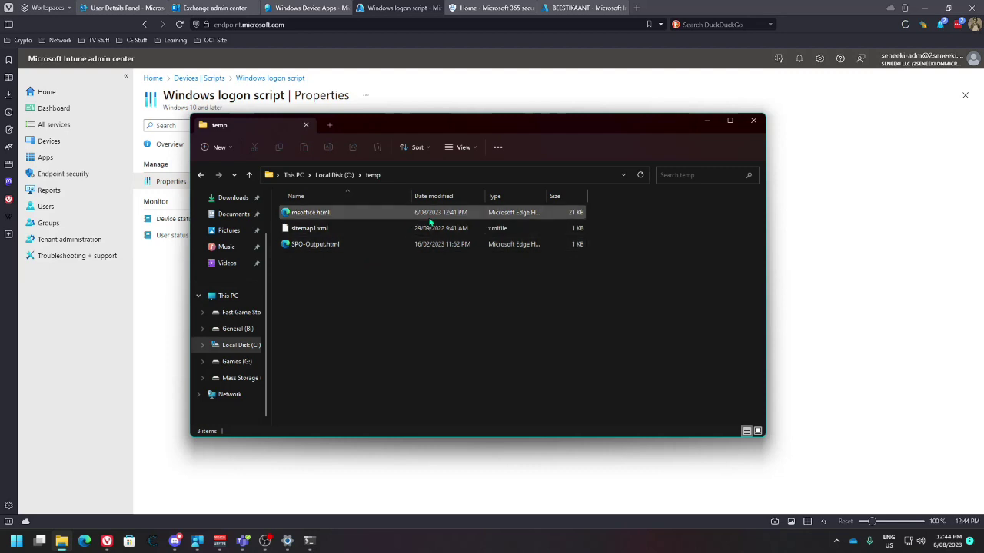
click(308, 216)
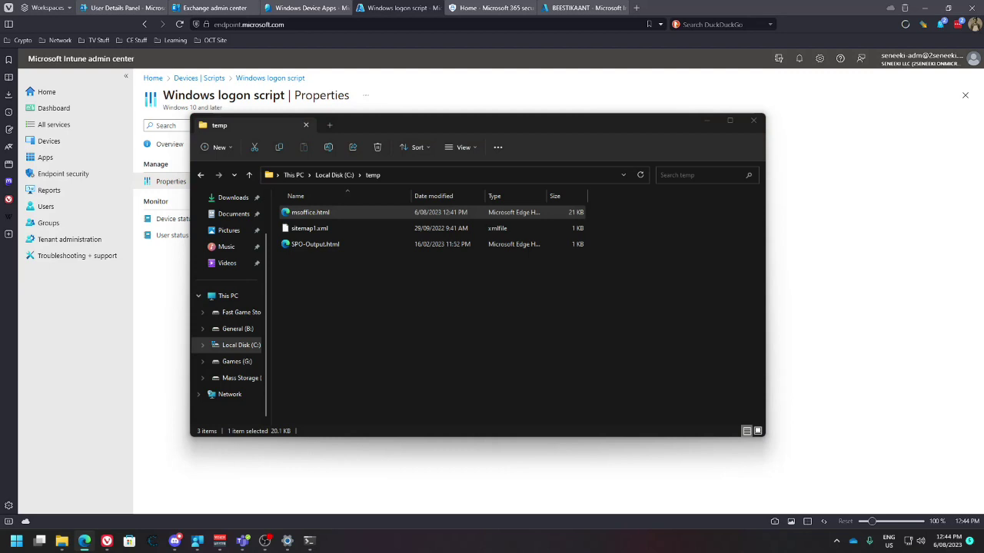
click(830, 368)
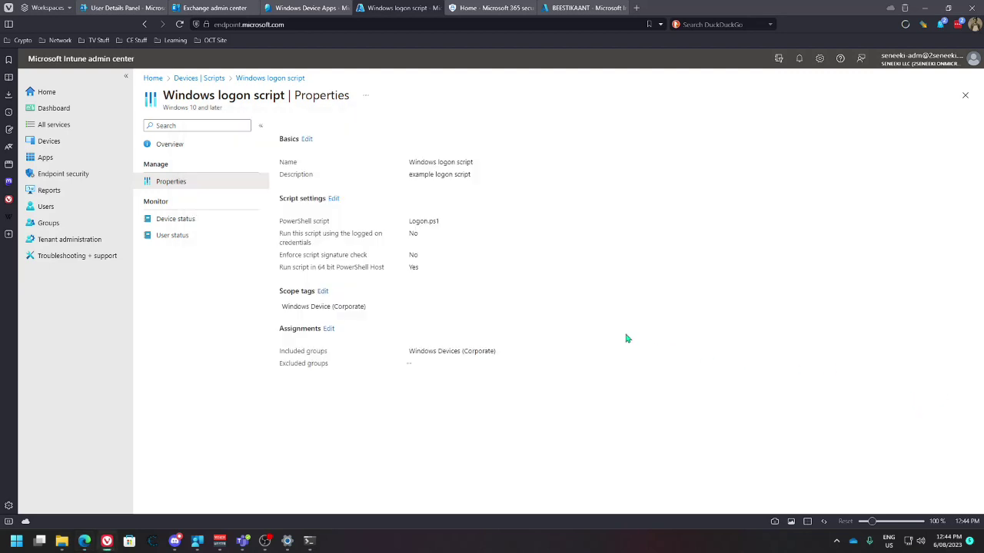
key(F5)
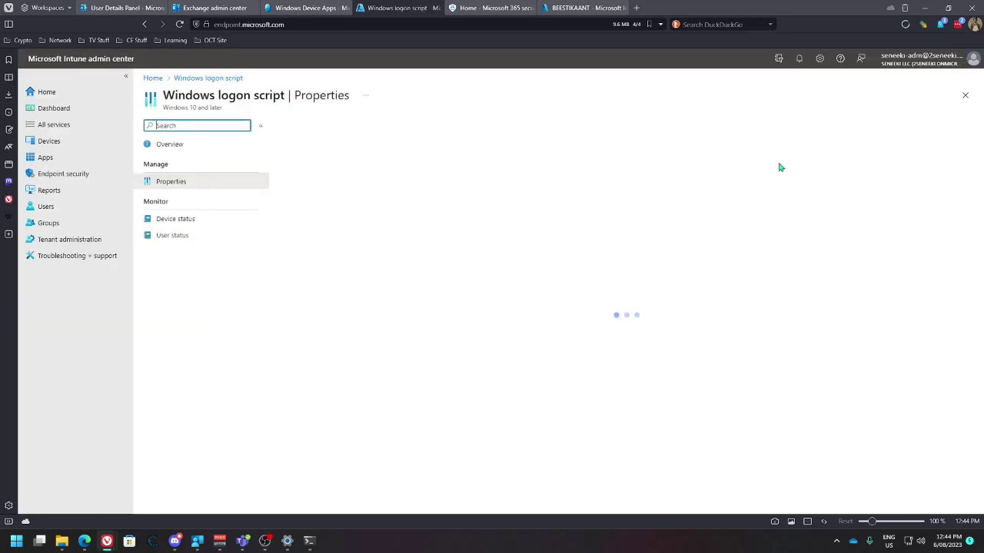
- View the logon script Overview, then rerun Get-ExecutionPolicy, which still reports Restricted
click(167, 144)
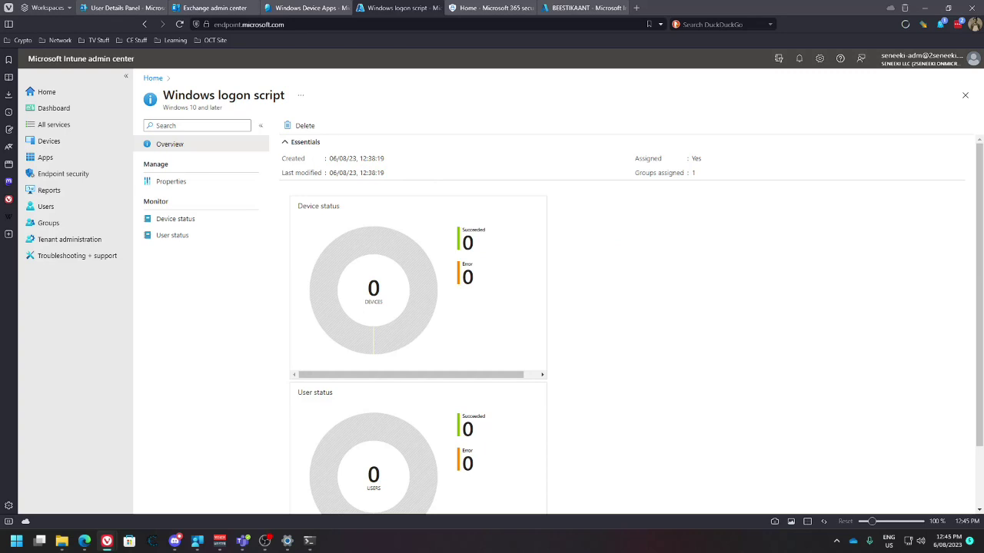
click(309, 541)
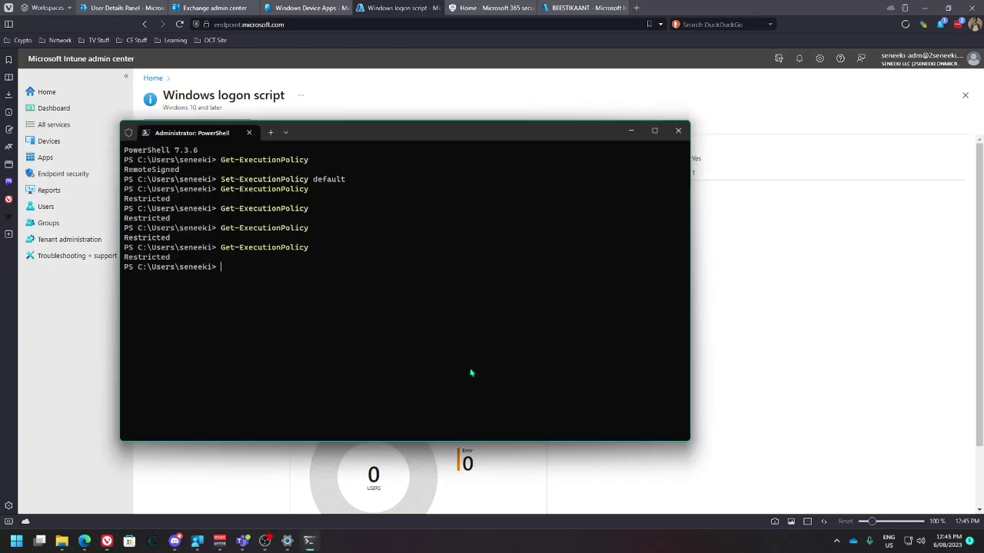
key(Up)
key(Return)
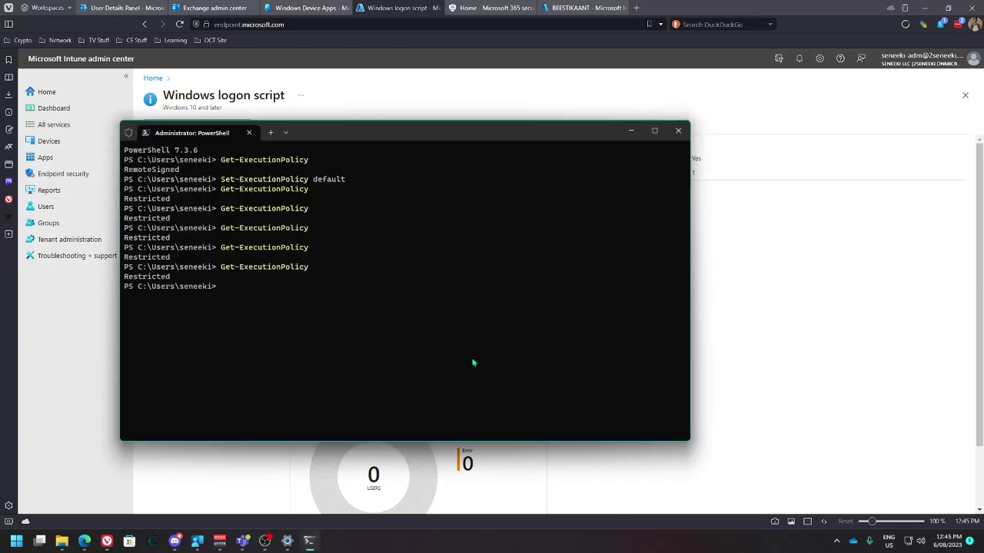
click(632, 131)
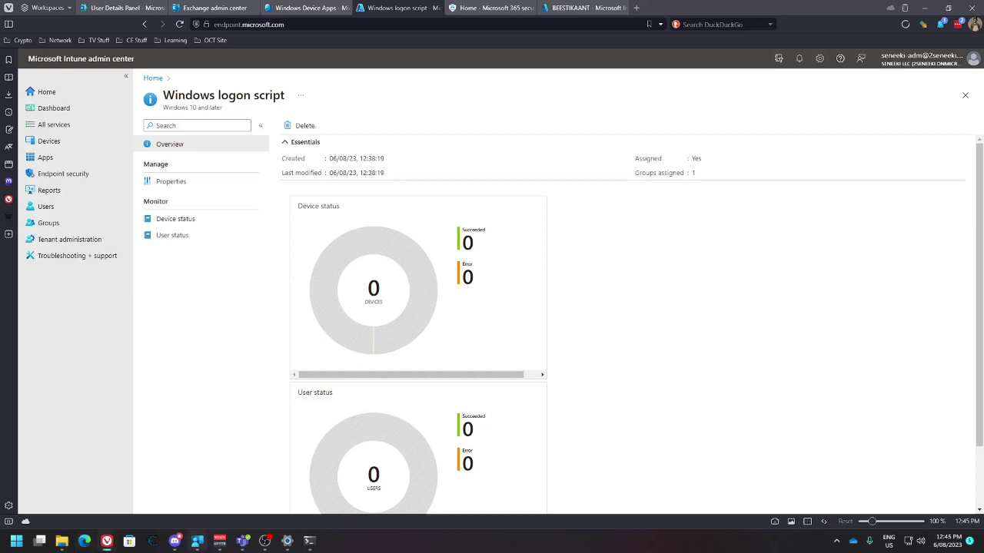
click(61, 540)
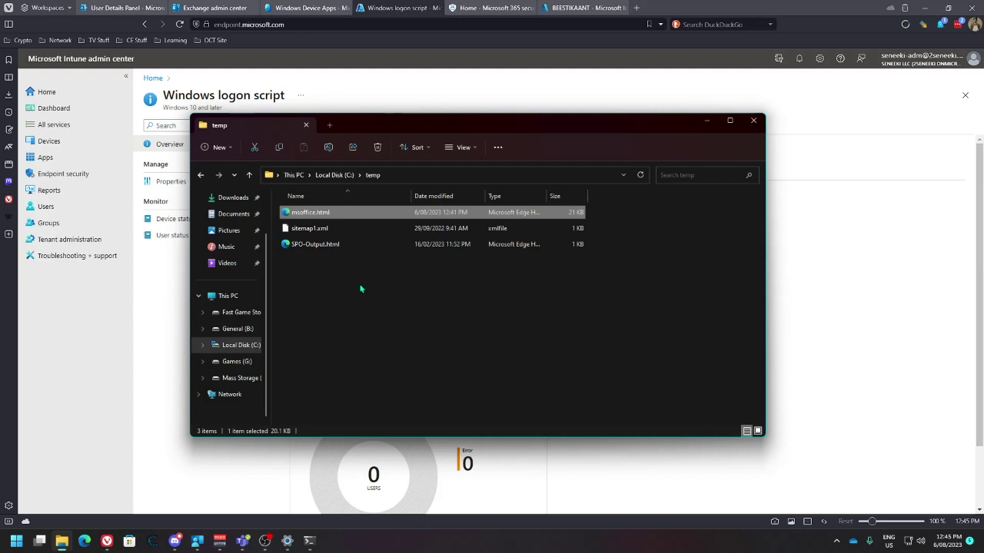
- Permanently delete msoffice.html from C:\temp with Shift+Delete and move the window aside
key(shift+Delete)
key(Return)
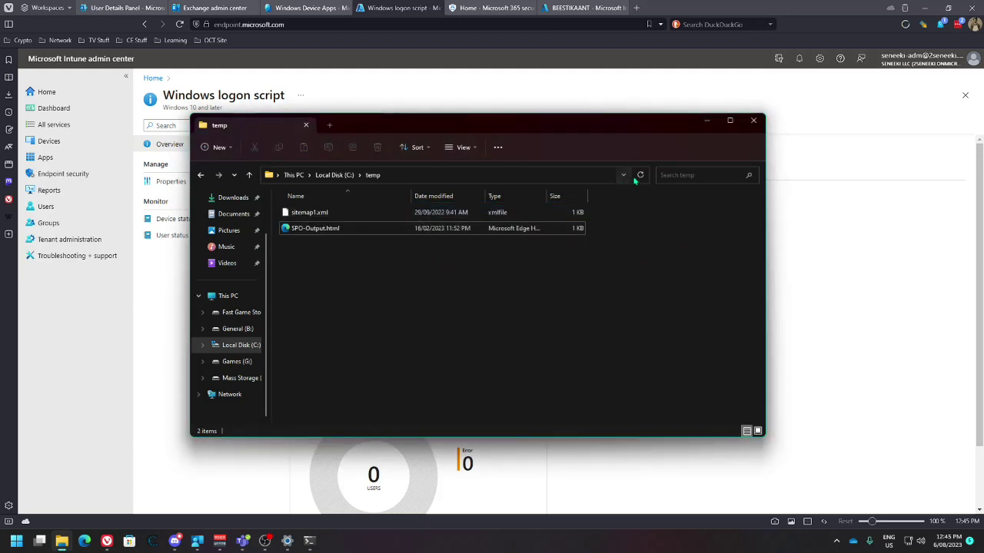
drag(508, 129, 983, 129)
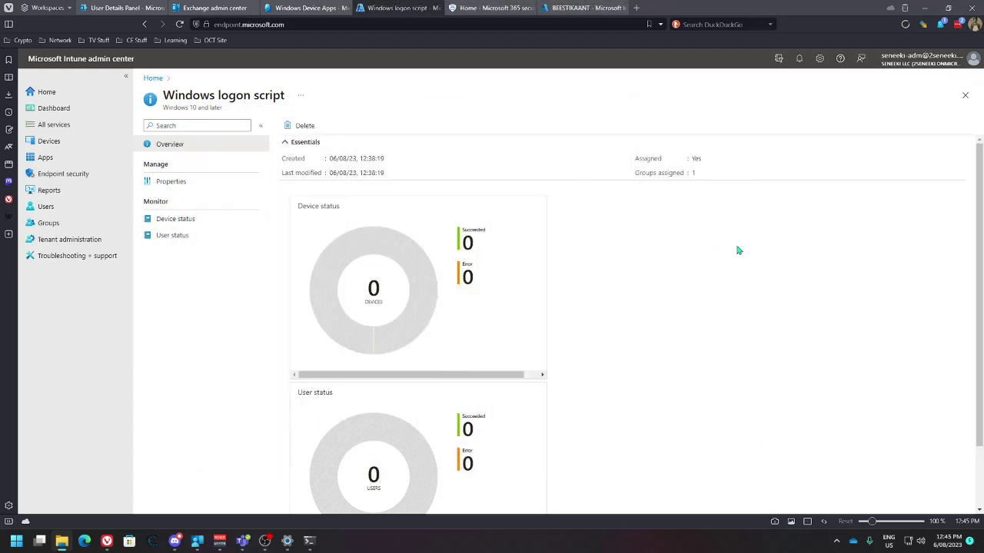
- Run App reporting for a chosen user from the Dashboard, then open the Intune licensing article
click(45, 112)
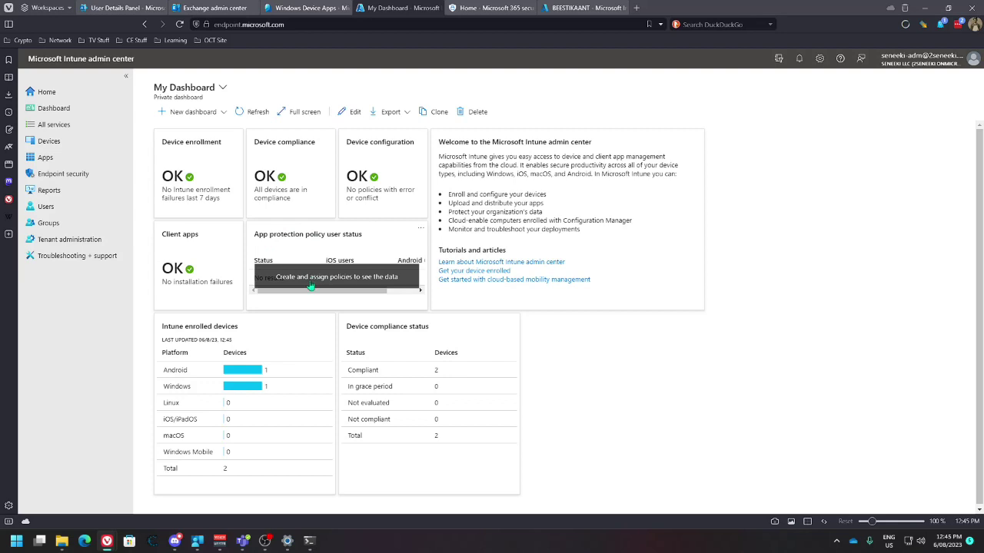
click(331, 298)
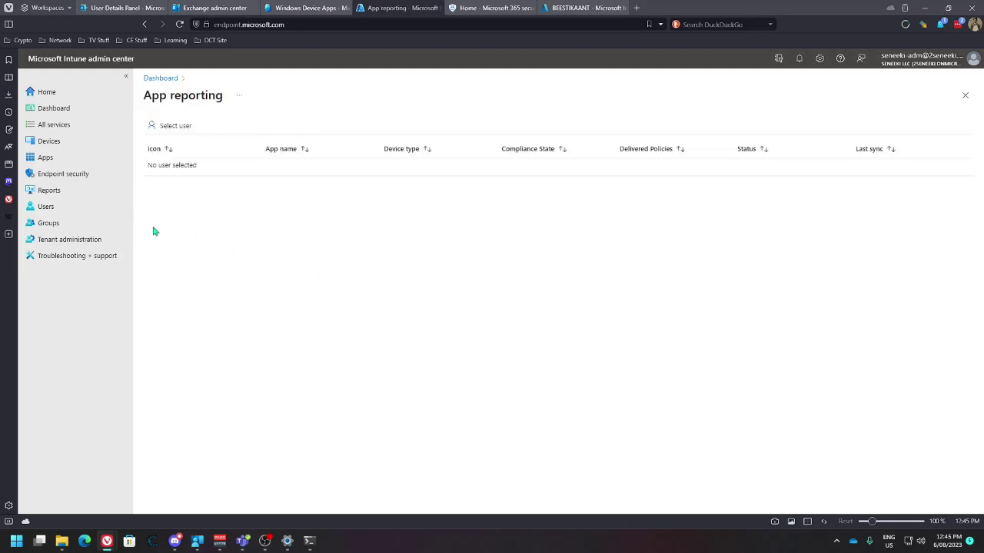
click(157, 126)
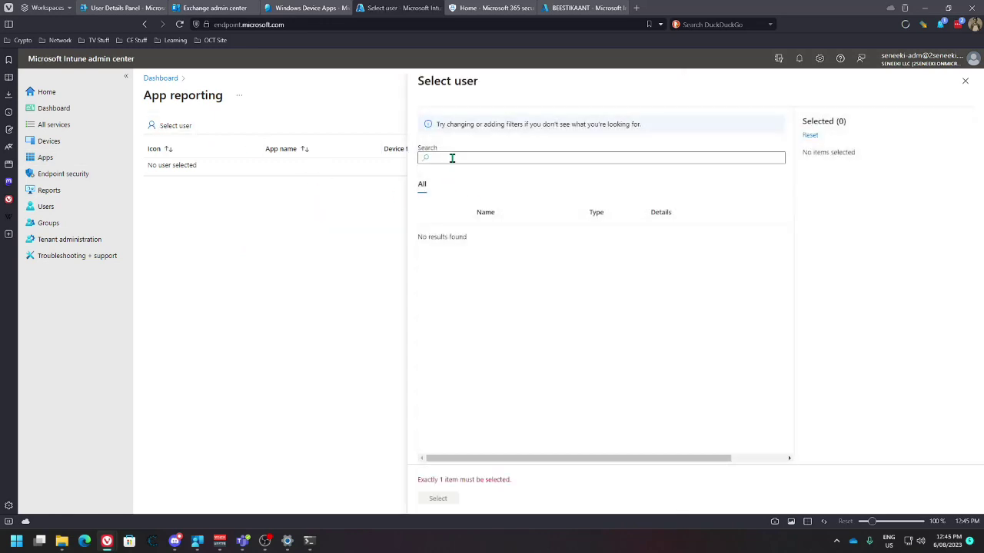
click(460, 157)
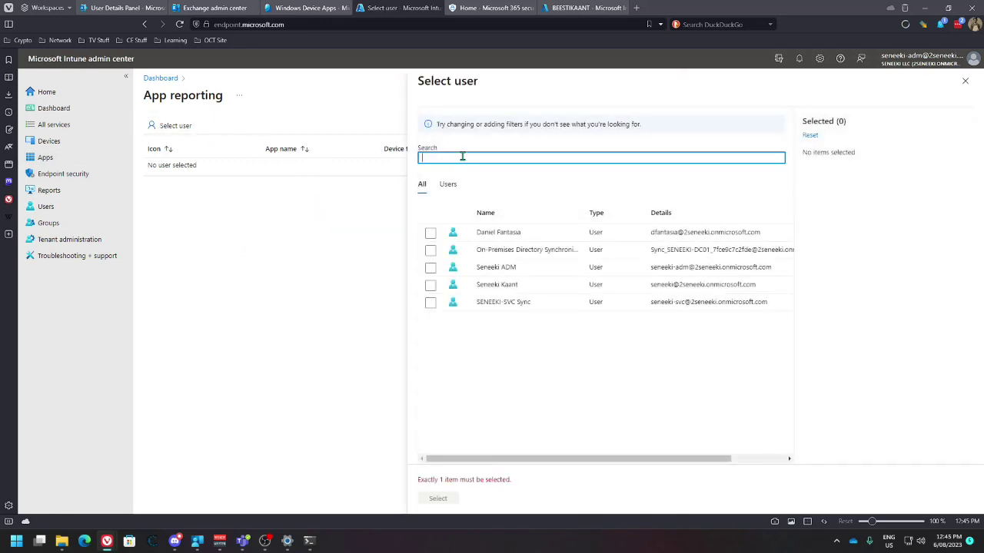
click(431, 284)
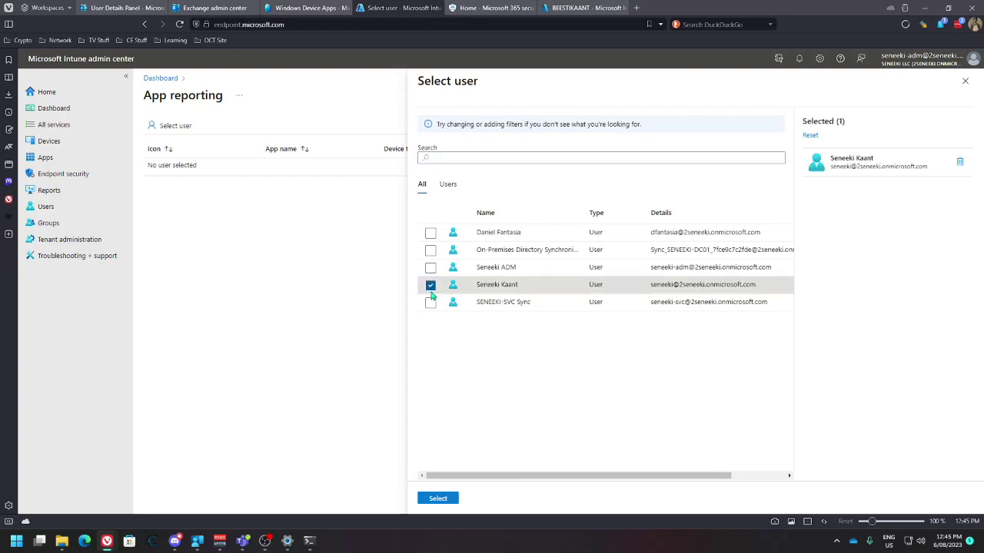
click(438, 499)
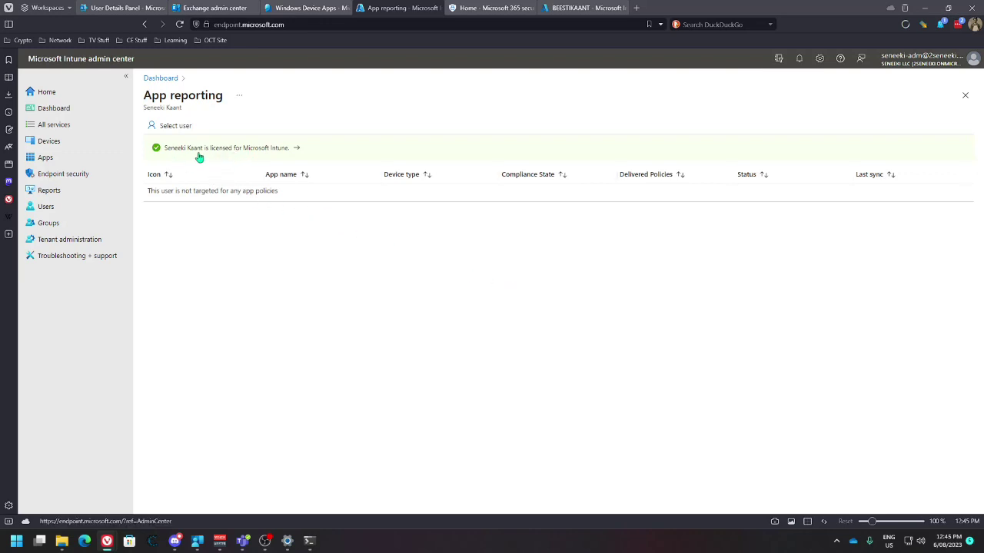
click(246, 148)
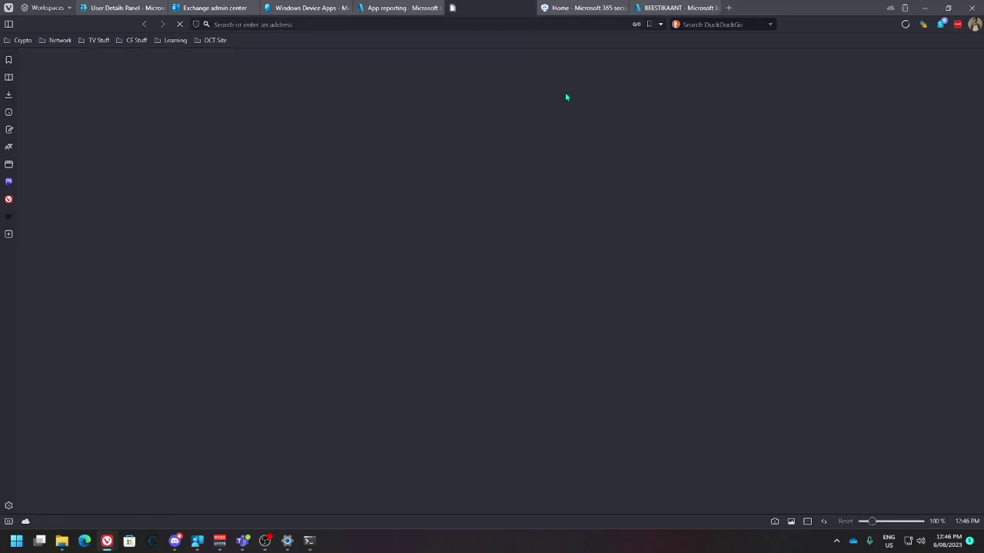